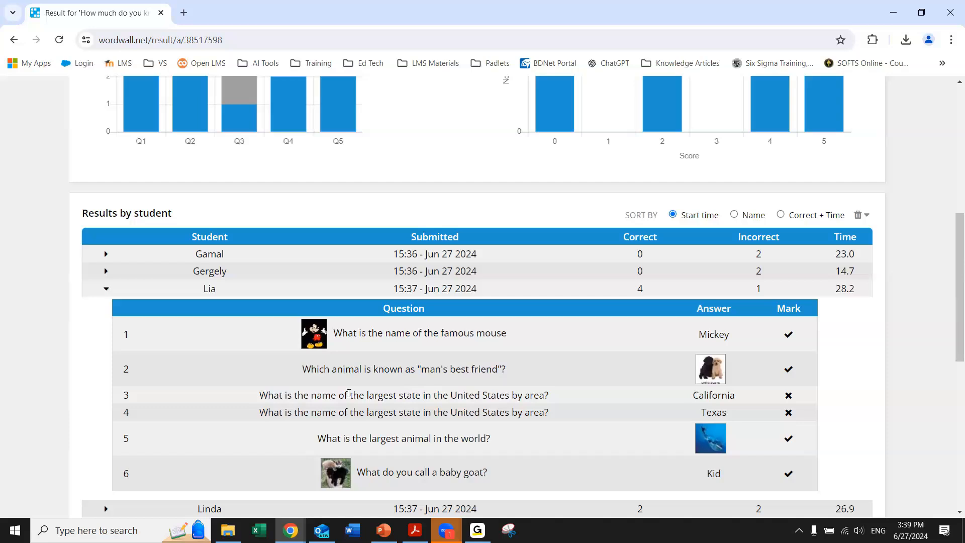
- Review the result summary for 'How much do you know?' and return to the list of all activity results
scroll(284, 263, up, 6)
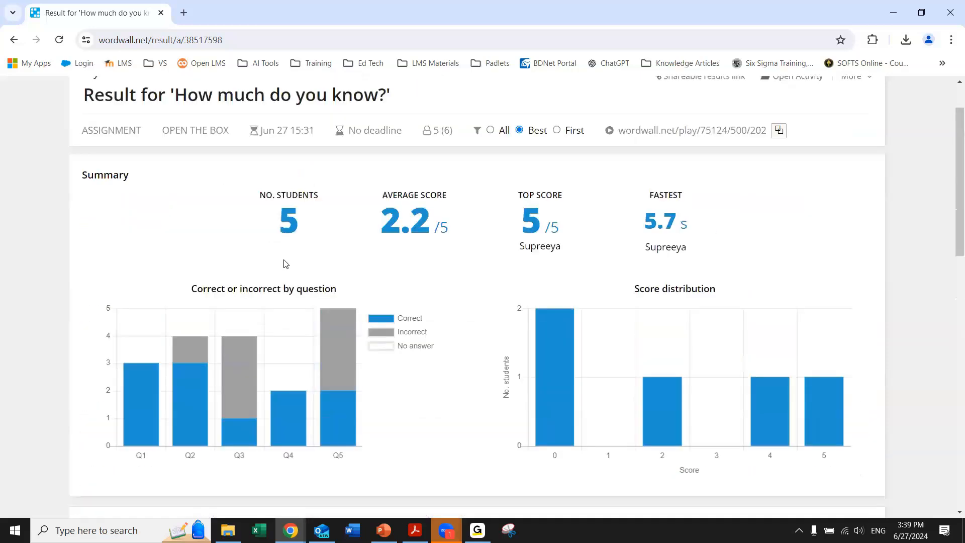
click(14, 40)
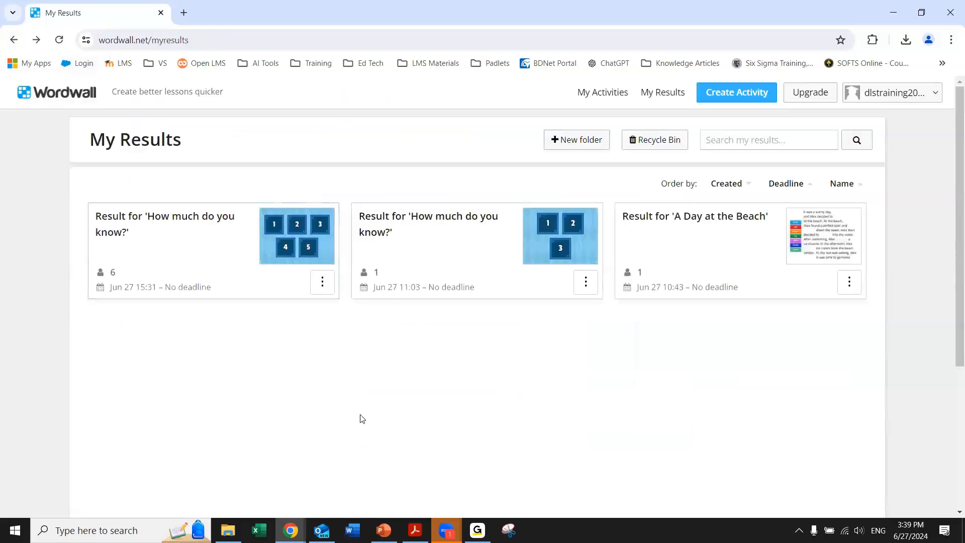
click(419, 10)
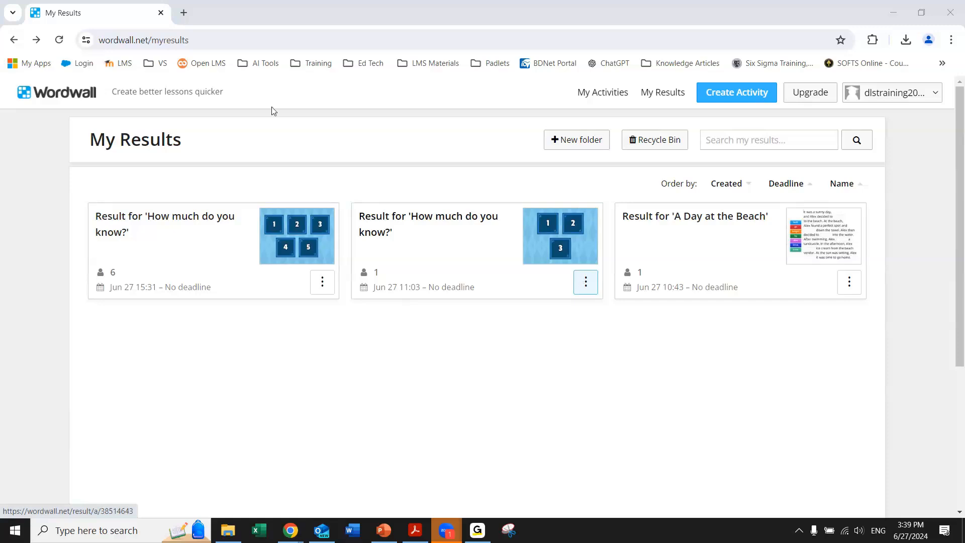
- Go to the Wordwall home page, start creating an activity, and examine the available activity templates
click(85, 109)
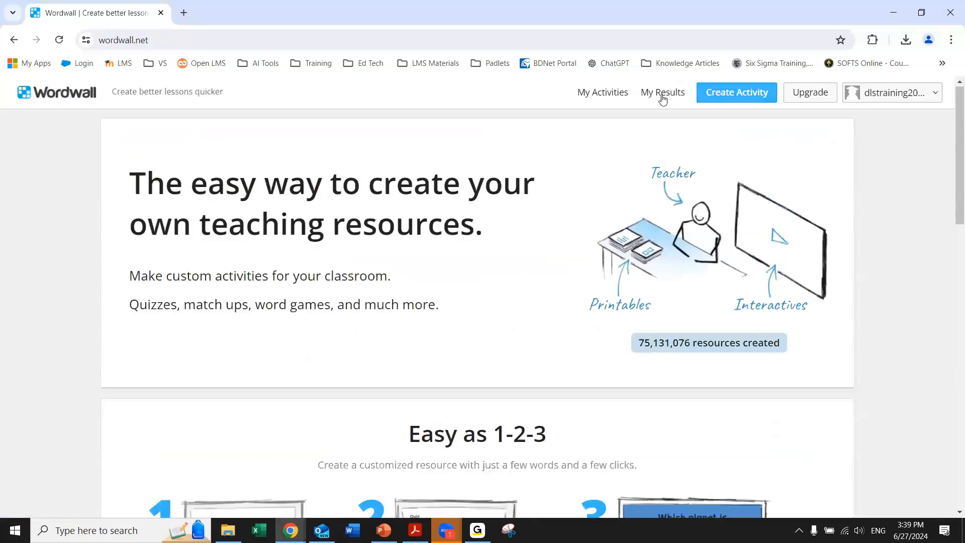
click(752, 94)
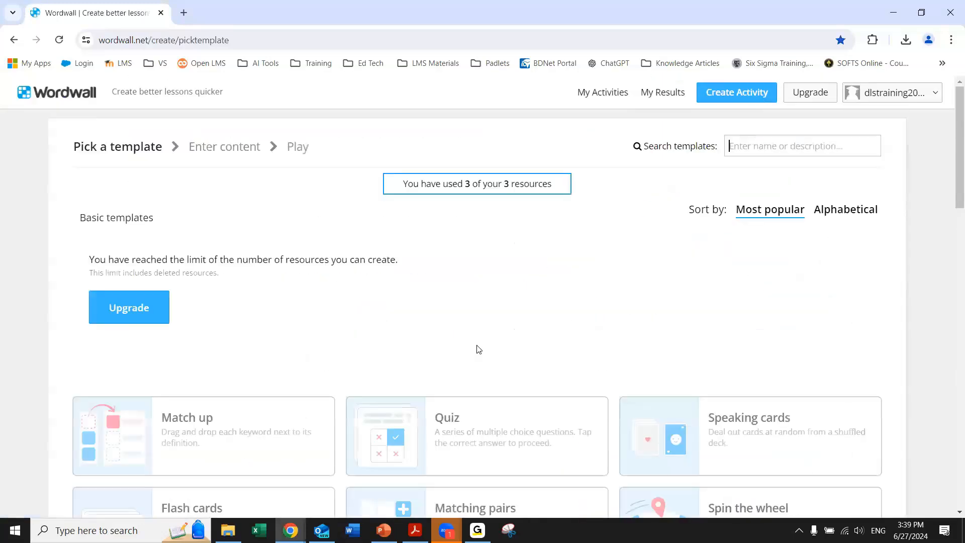
scroll(478, 346, down, 4)
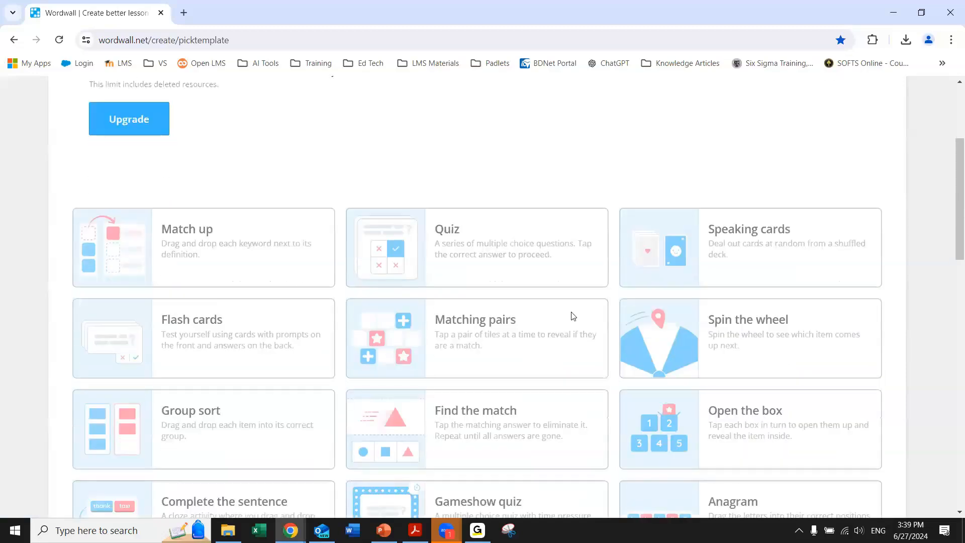
scroll(573, 315, up, 3)
scroll(573, 315, up, 1)
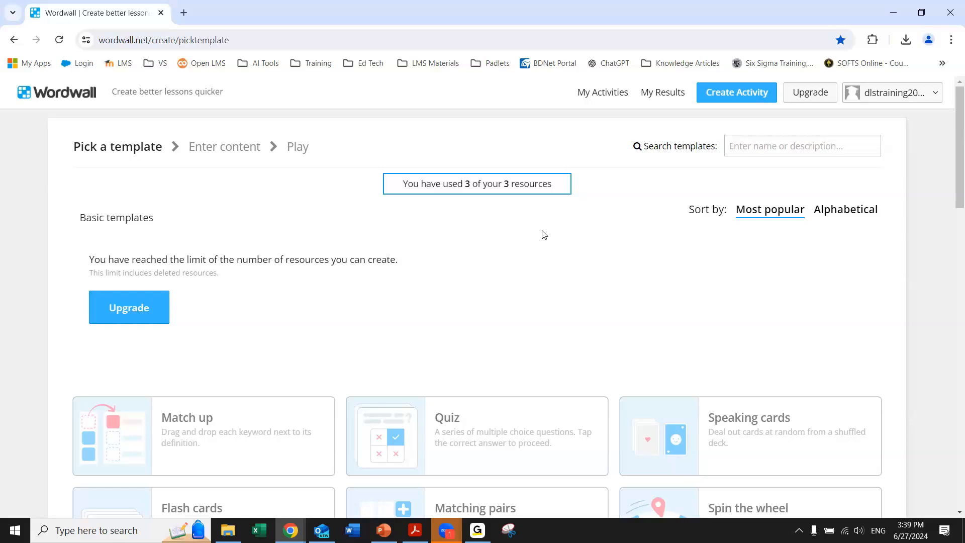
scroll(551, 236, down, 5)
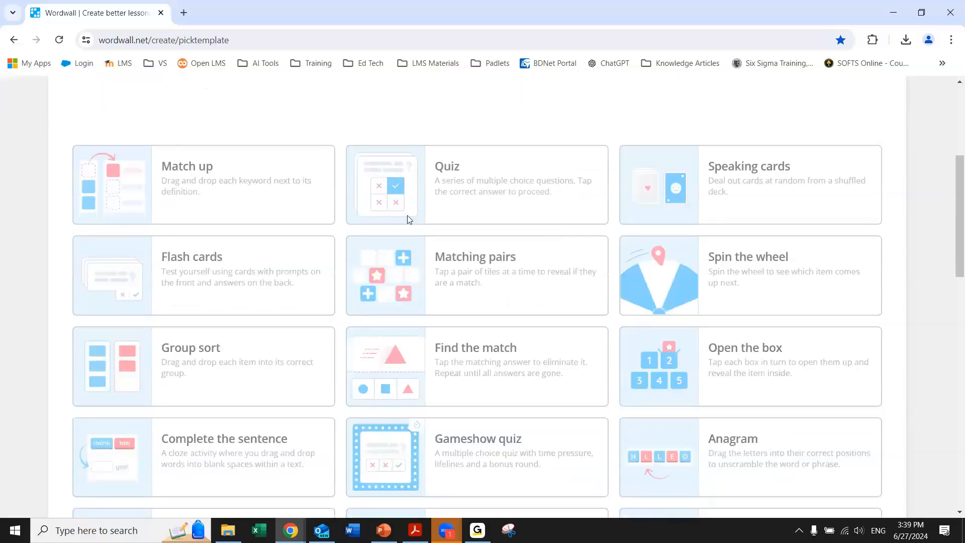
scroll(471, 273, up, 4)
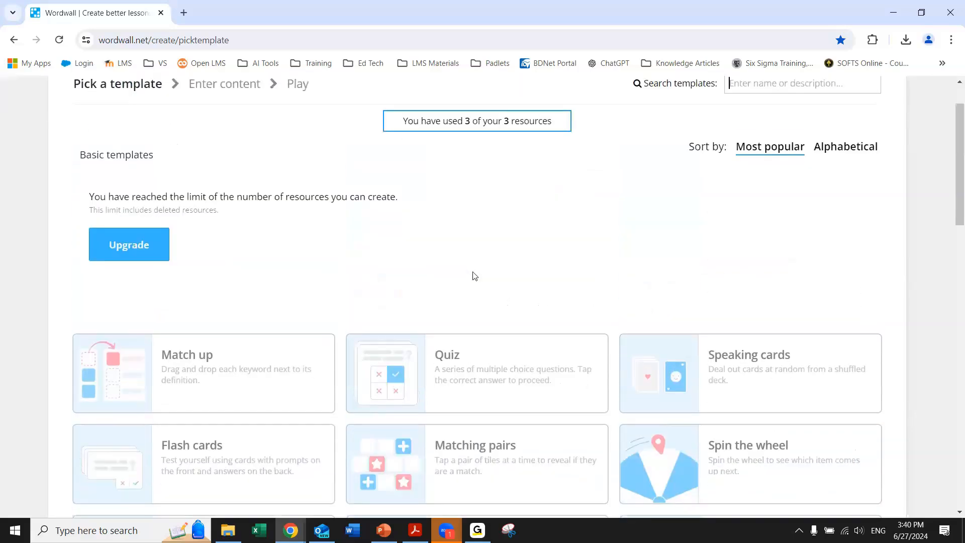
scroll(680, 403, down, 1)
scroll(679, 400, down, 2)
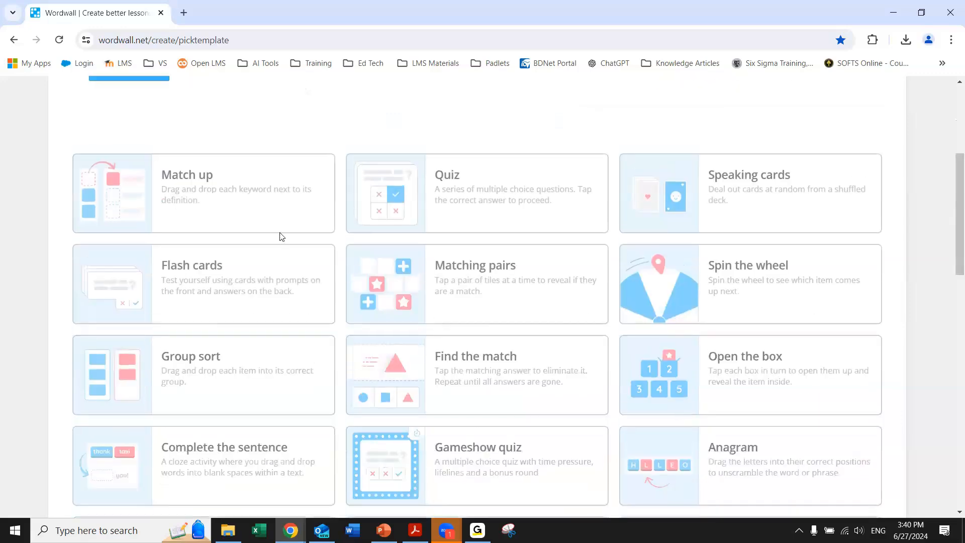
scroll(663, 352, up, 1)
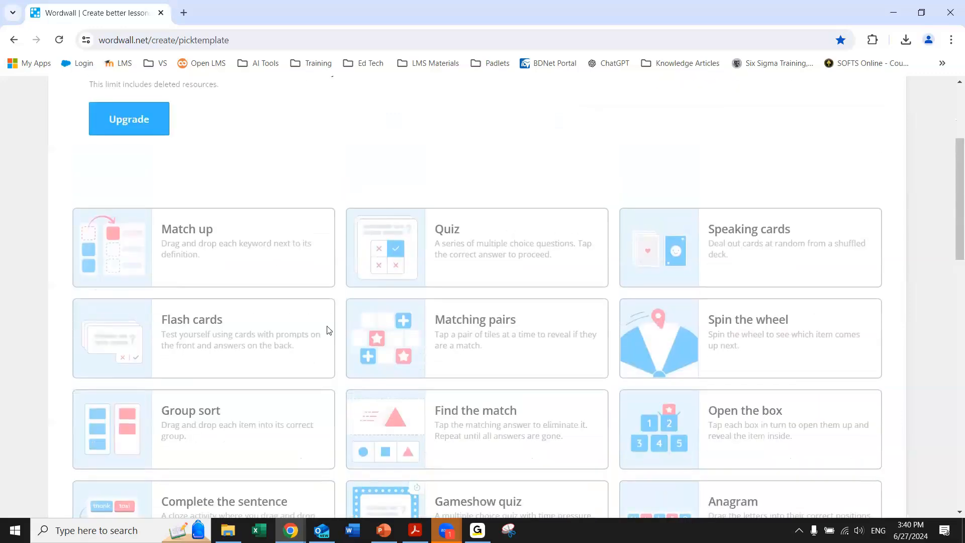
scroll(329, 330, down, 3)
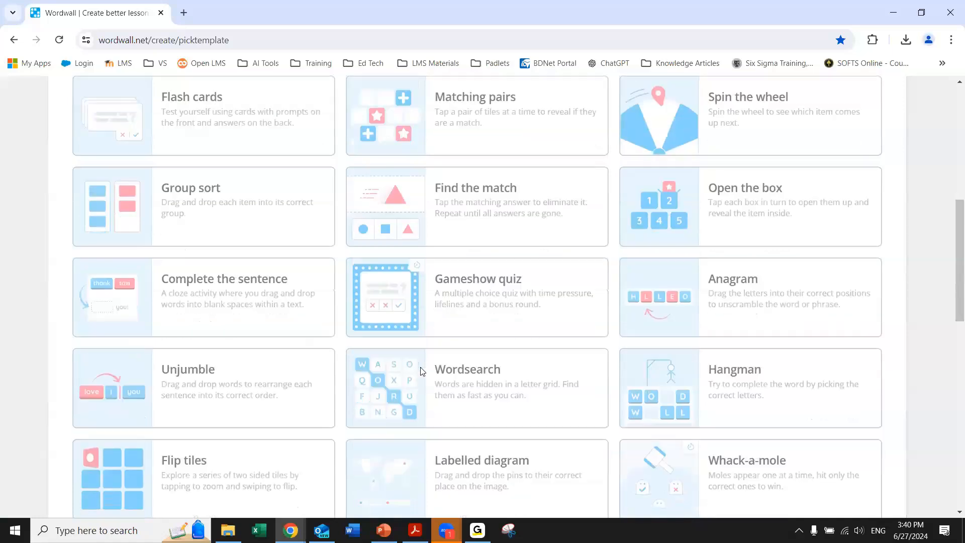
scroll(423, 372, down, 3)
scroll(423, 371, up, 3)
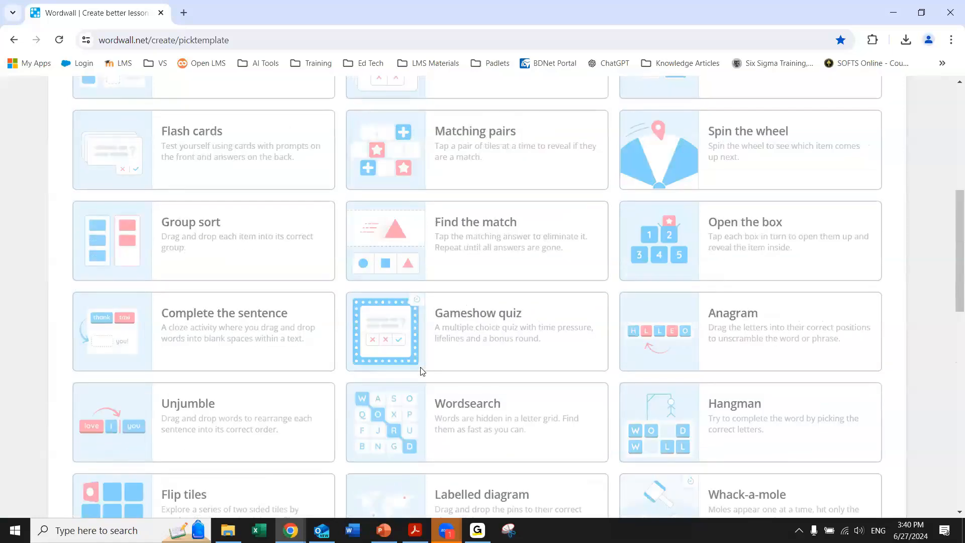
scroll(421, 370, up, 1)
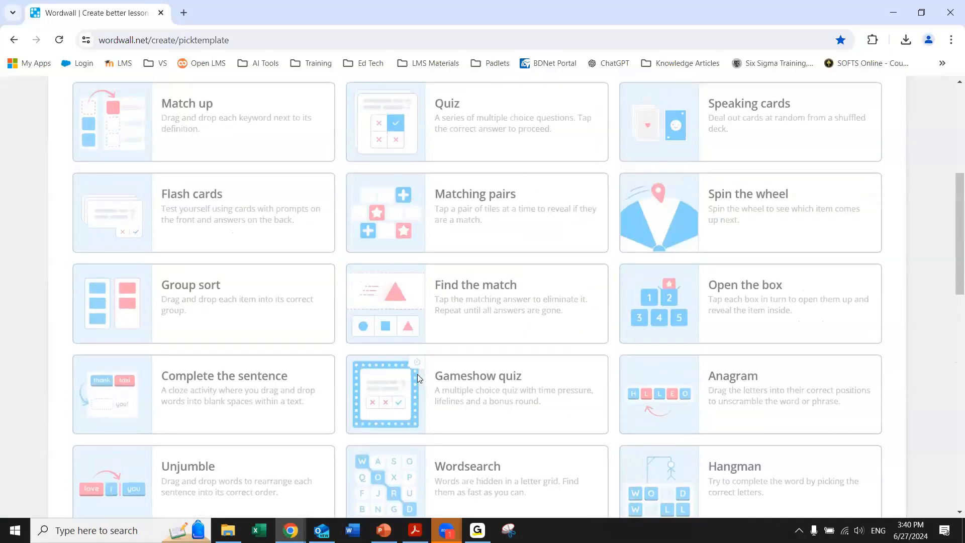
scroll(653, 367, down, 2)
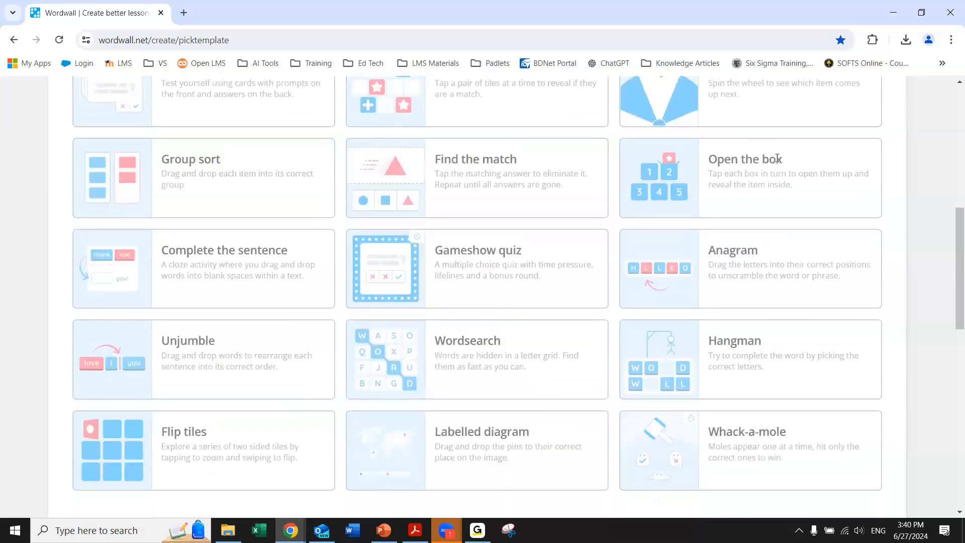
- Open the "How much do you know?" activity from the saved activities for content editing
scroll(714, 241, up, 7)
click(601, 95)
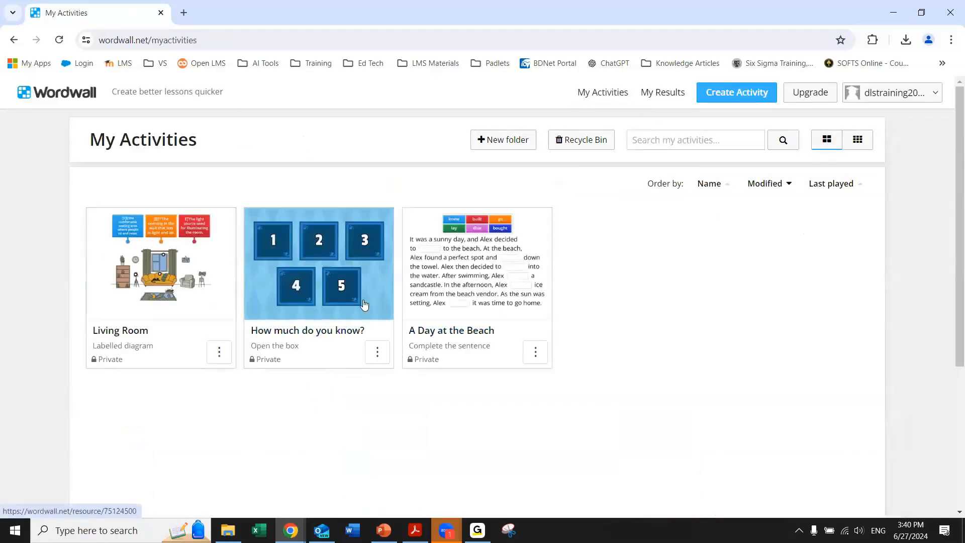
click(377, 352)
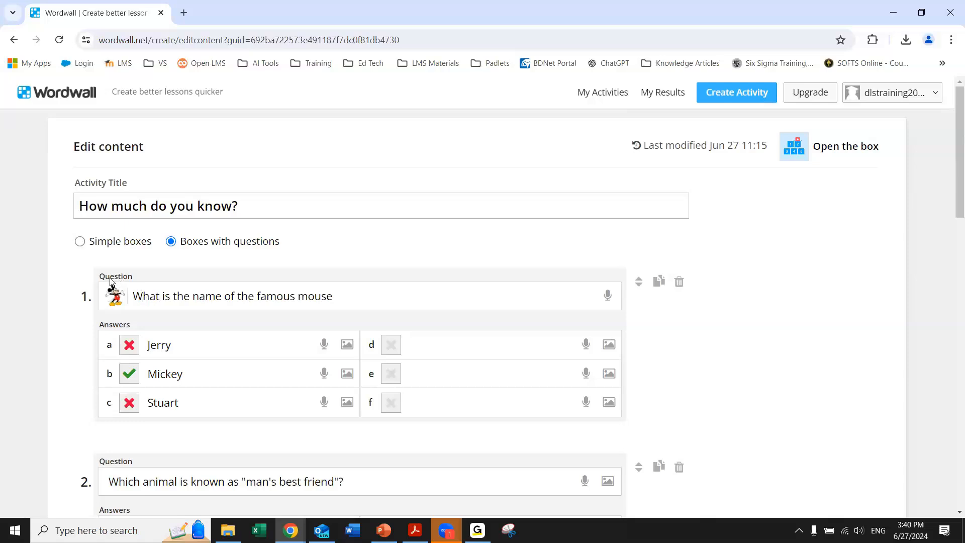
- Remove the mouse image from question 1, "What is the name of the famous mouse"
scroll(204, 324, down, 1)
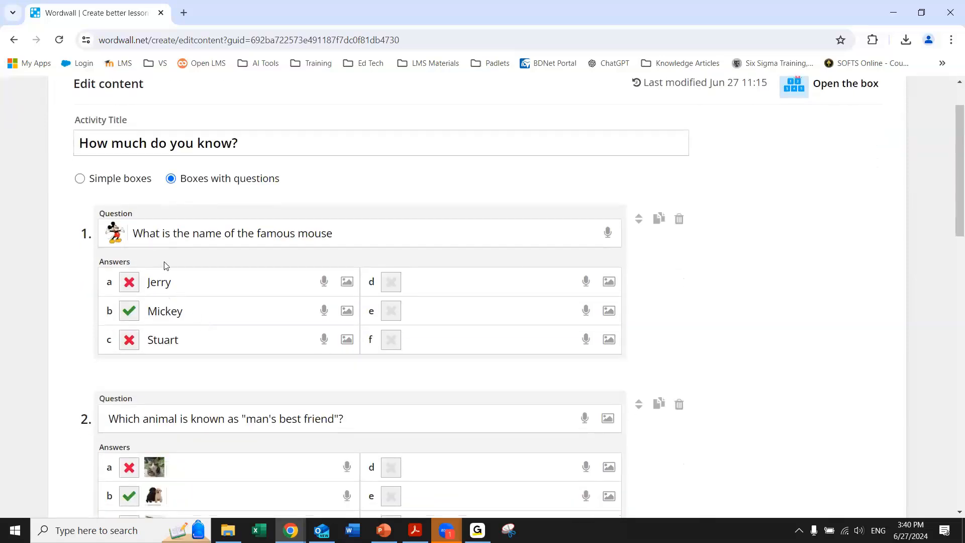
click(117, 234)
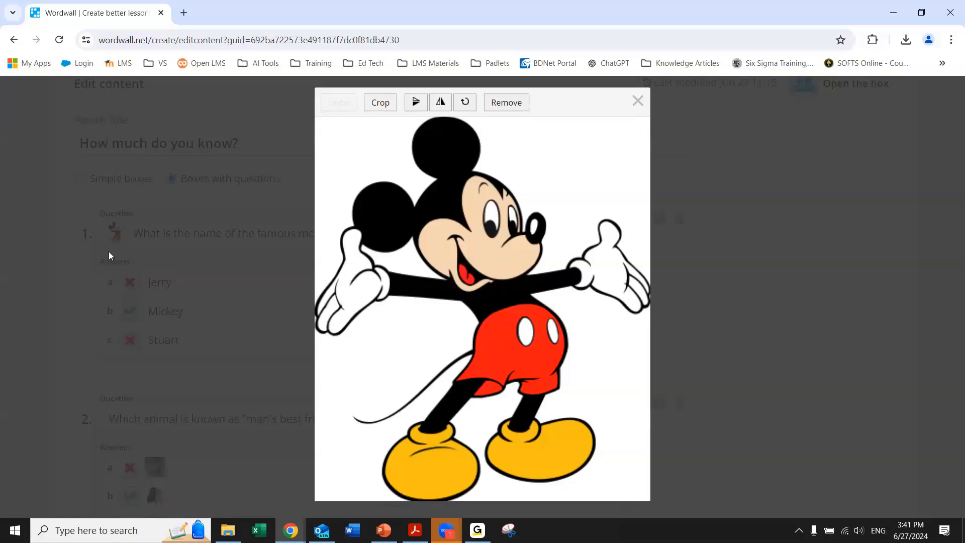
click(512, 104)
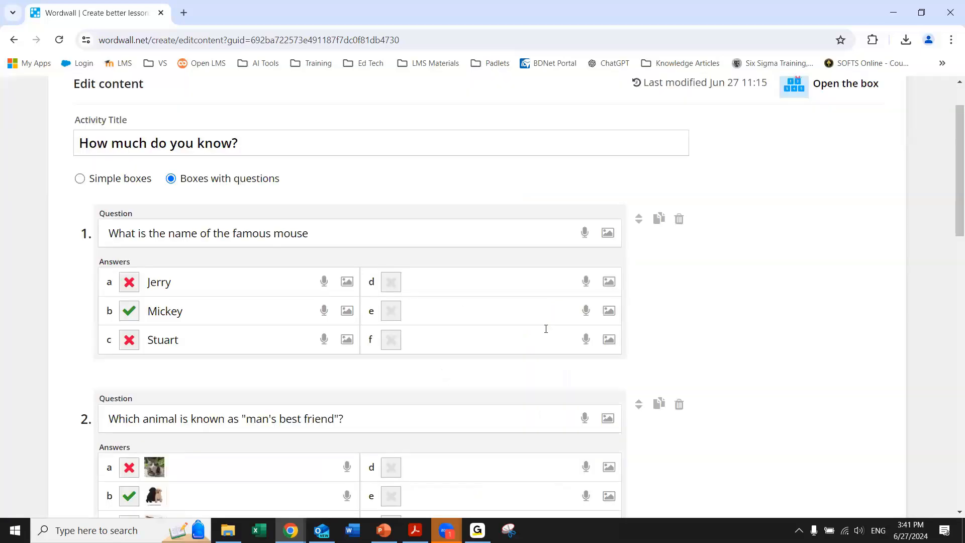
click(114, 236)
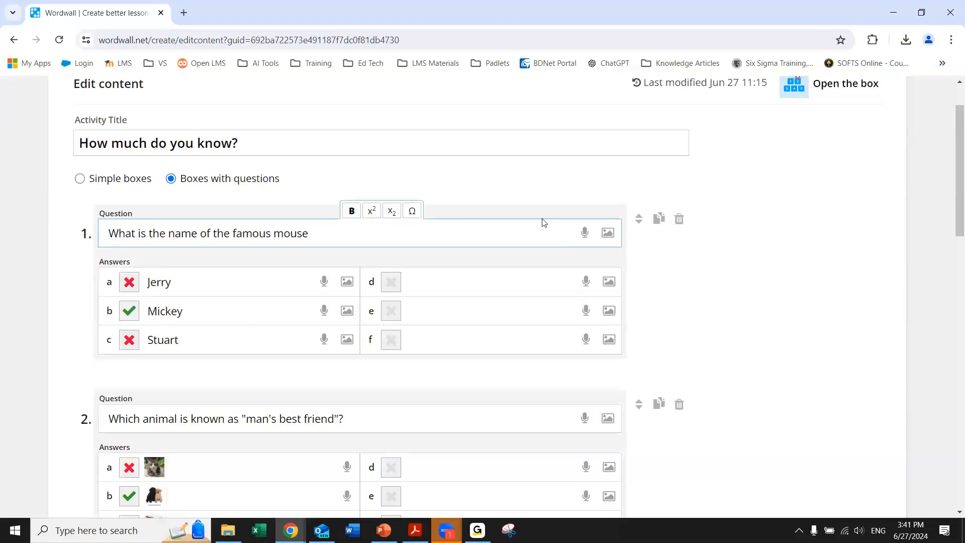
- Search medium-size images for "micky mouse" and add the 344 × 395 full-body picture to question 1
click(607, 235)
click(241, 200)
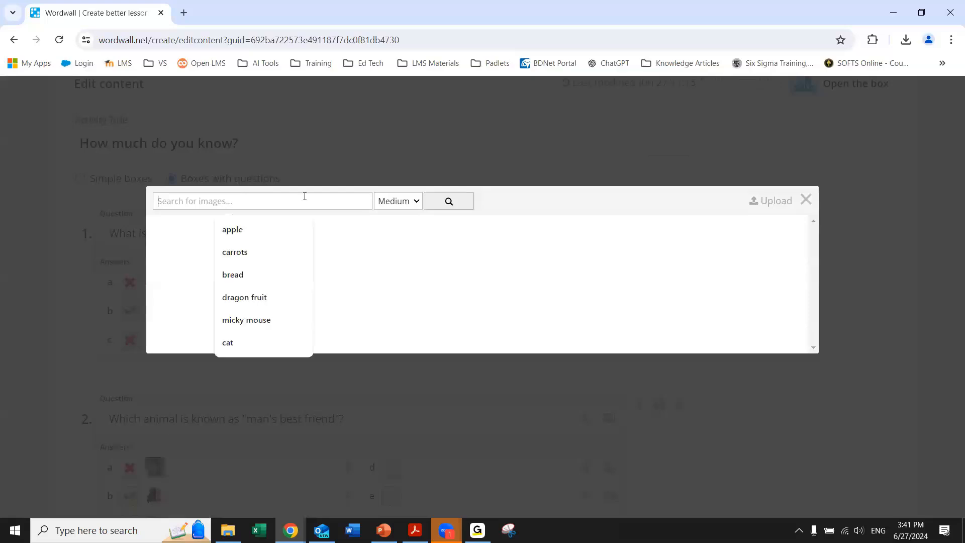
click(410, 202)
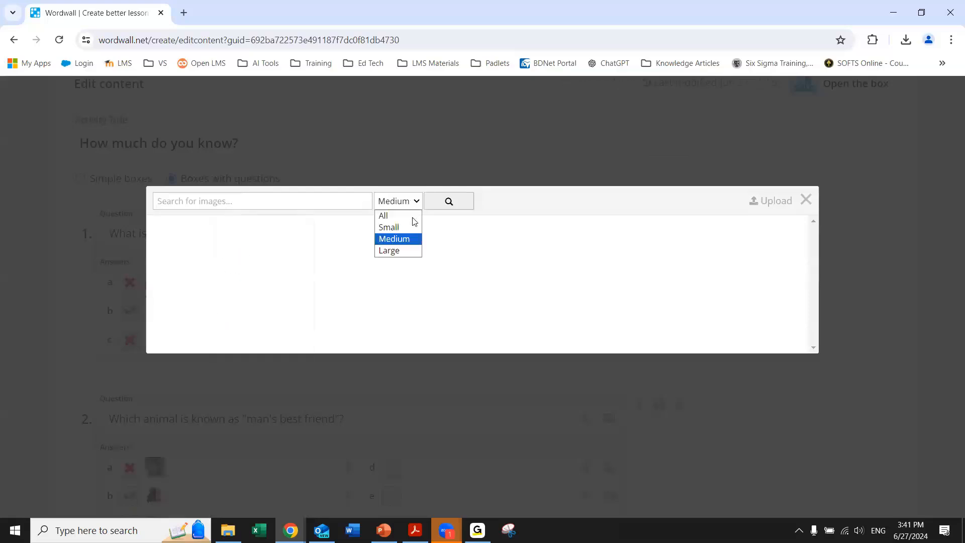
click(406, 239)
click(295, 196)
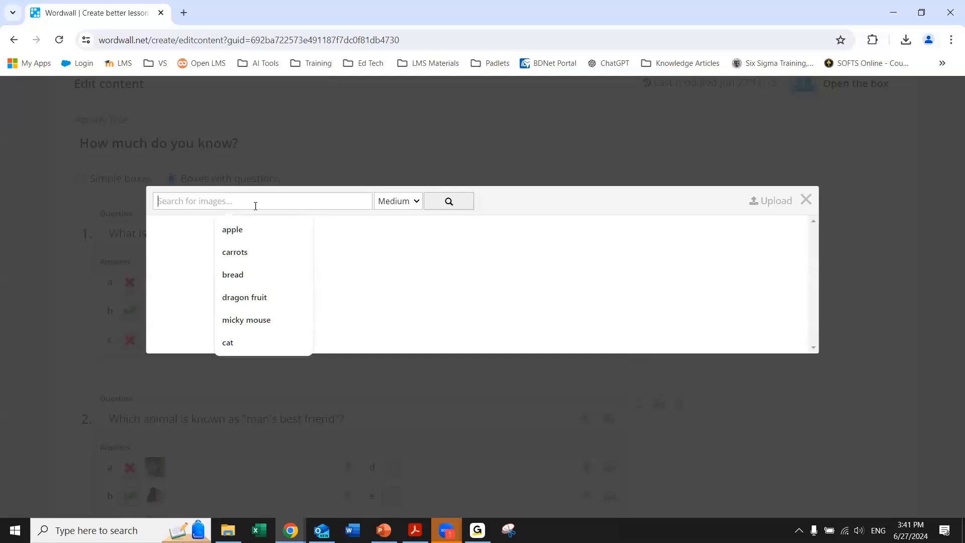
text(micky )
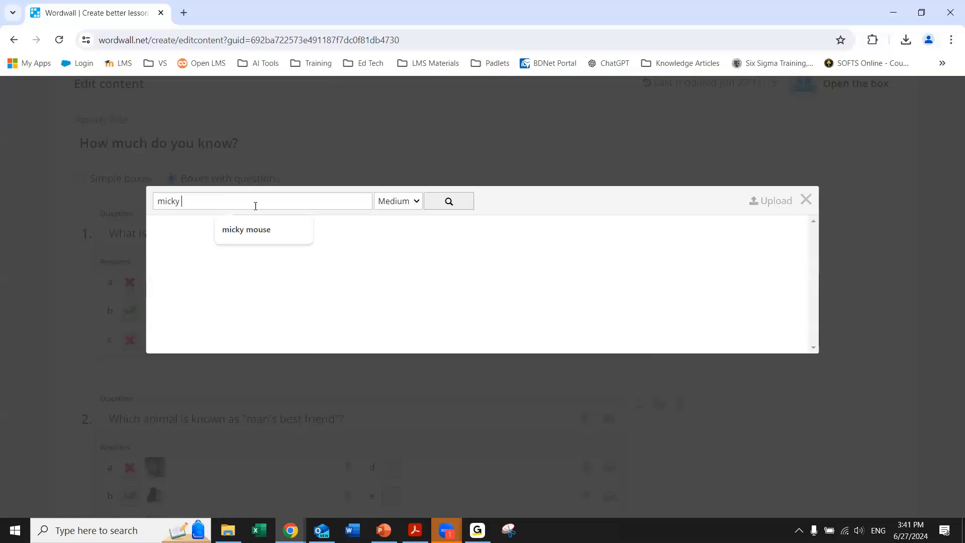
text(mouse)
key(Return)
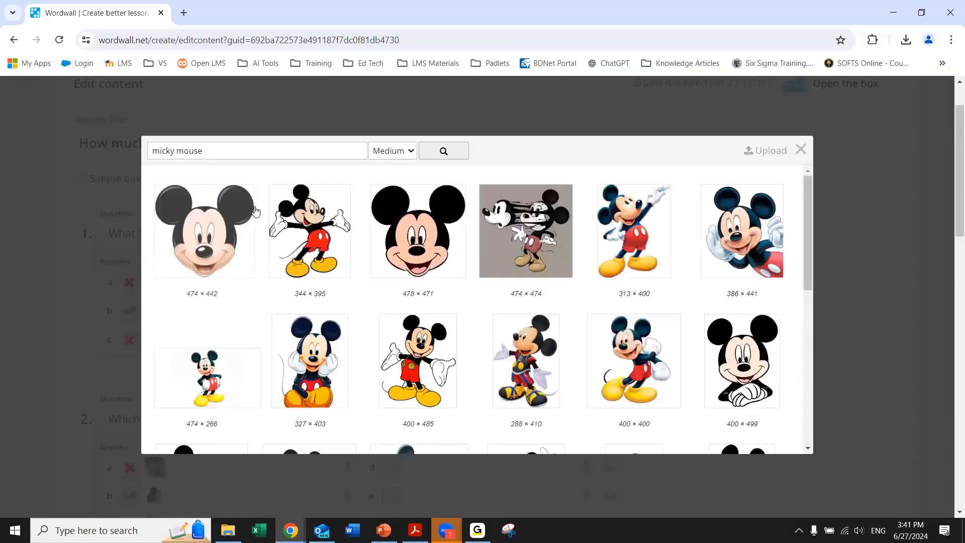
click(297, 224)
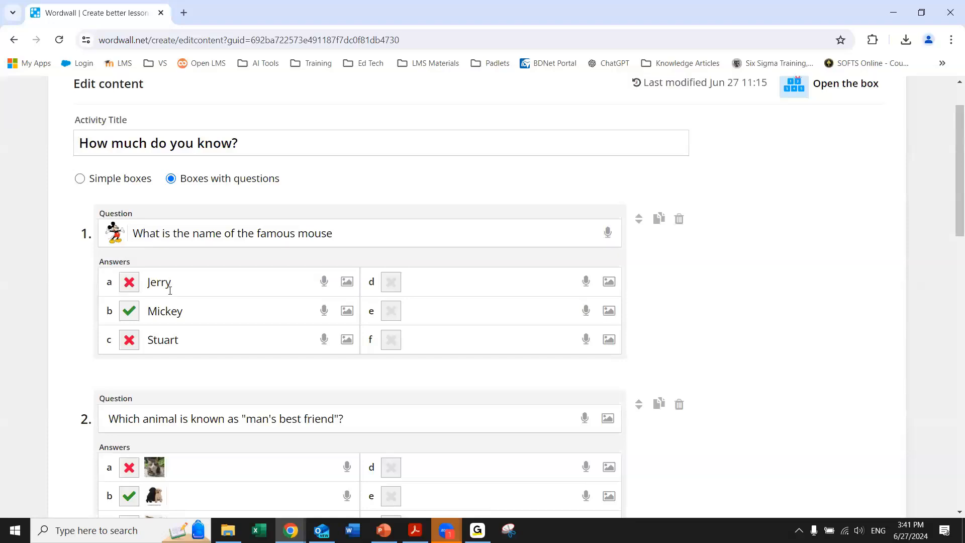
scroll(171, 282, down, 1)
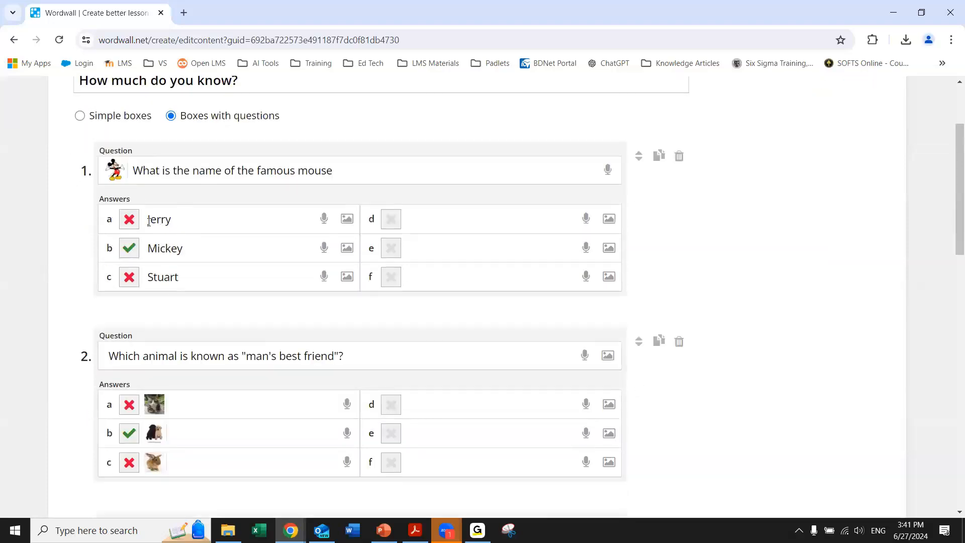
drag(156, 221, 166, 221)
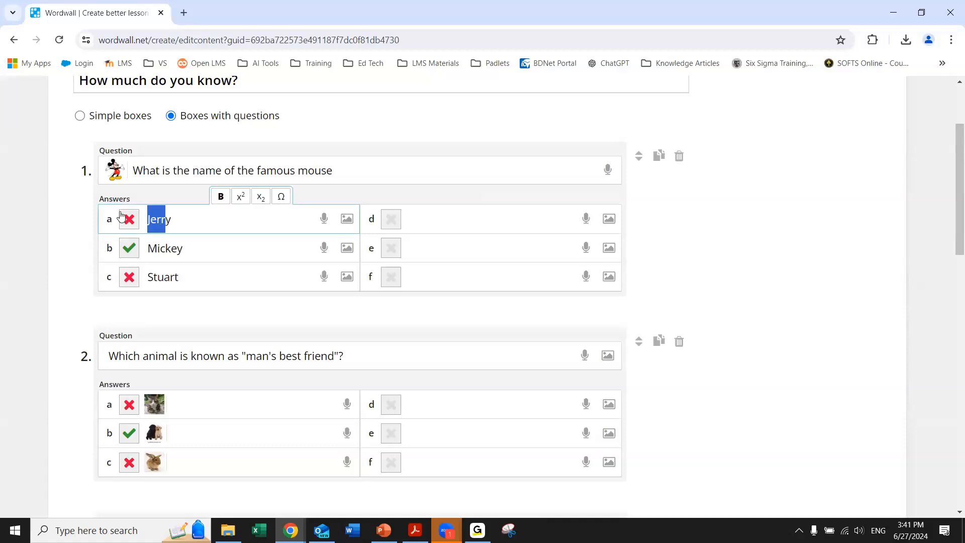
click(609, 220)
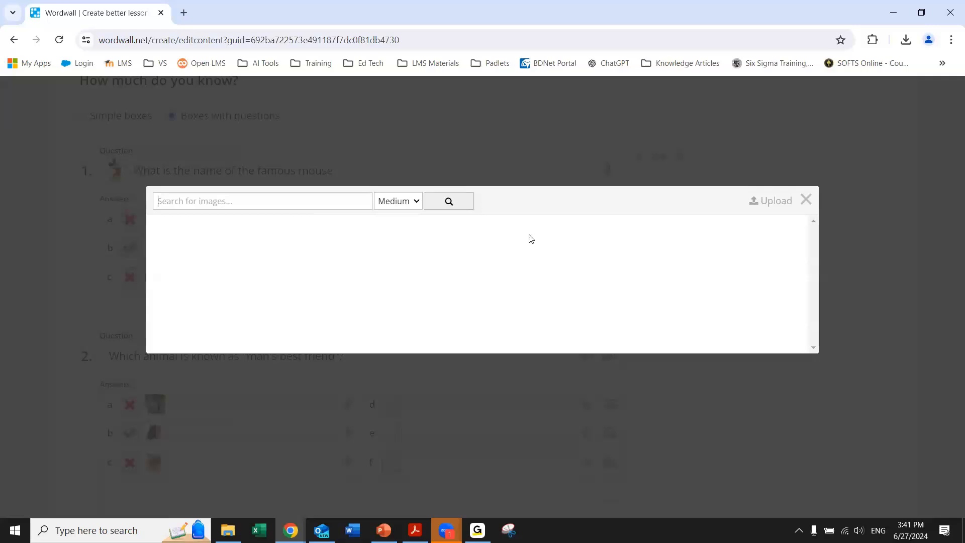
click(814, 201)
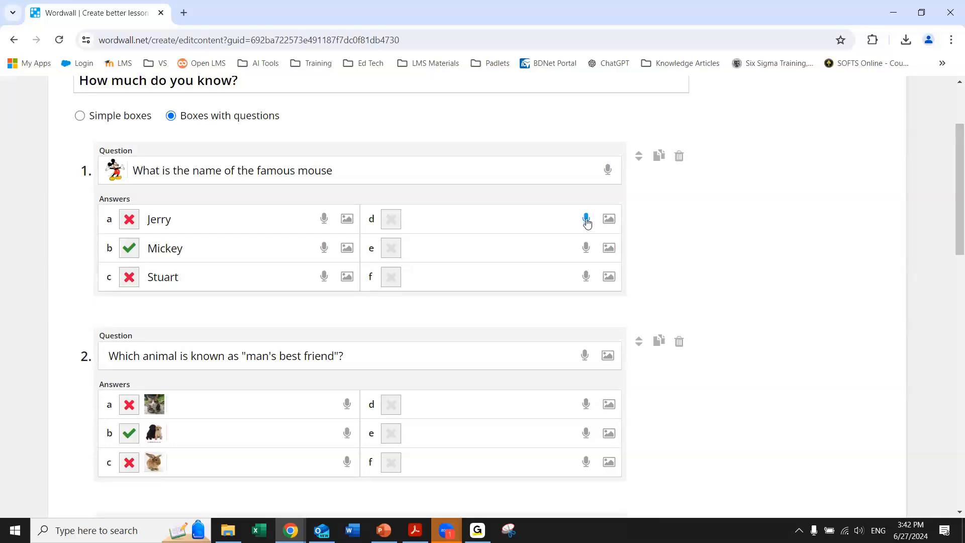
- Generate a read-aloud sound with the text "micky mouse" for answer d of question 1, and return to the sound text form
click(587, 222)
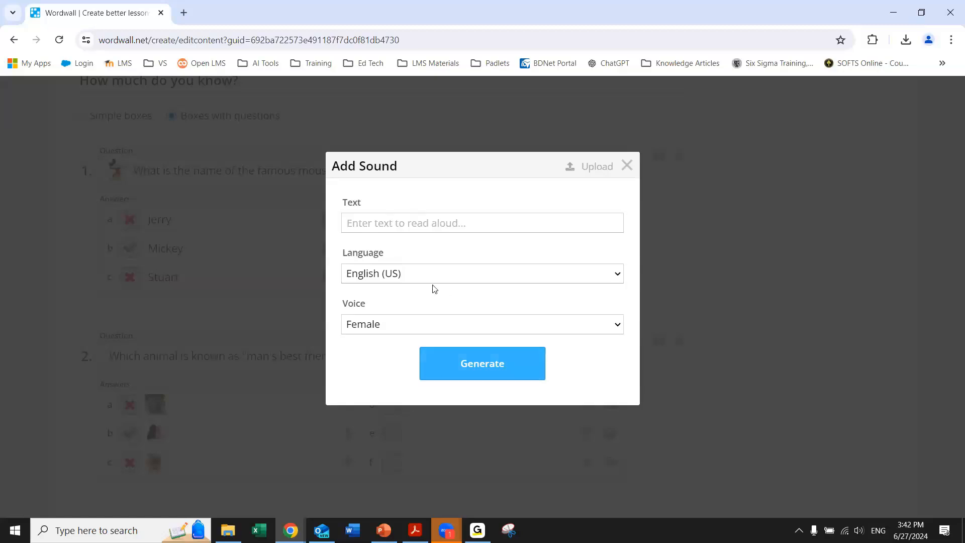
click(443, 226)
text(micky mouse)
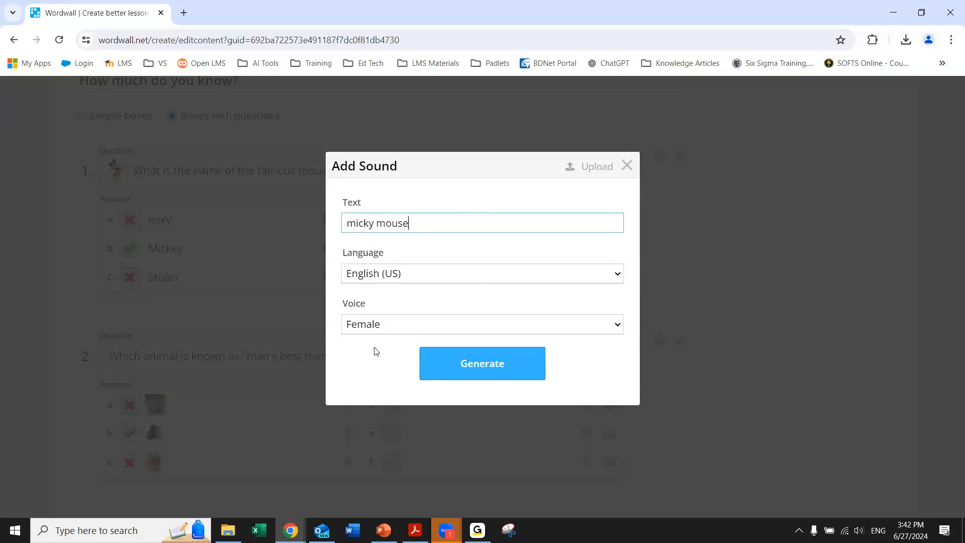
click(478, 365)
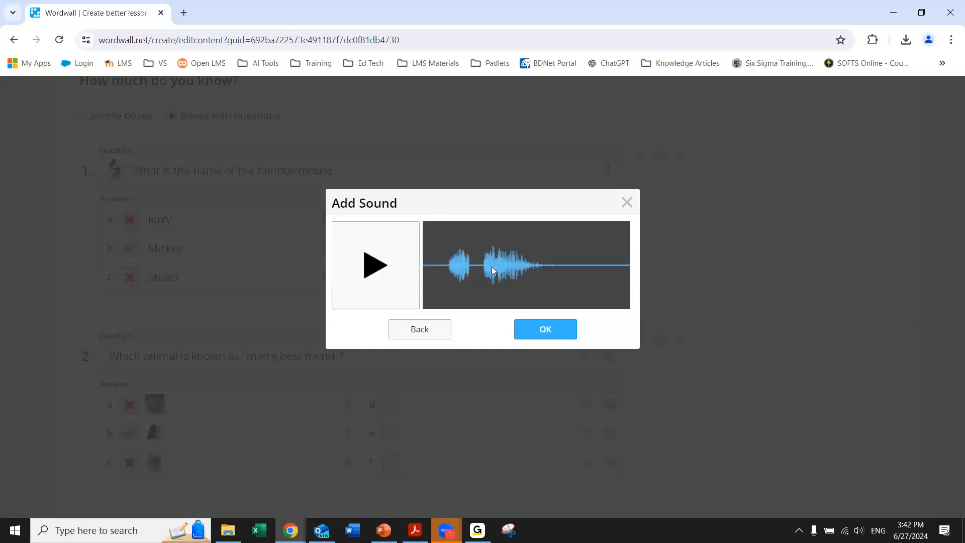
click(445, 326)
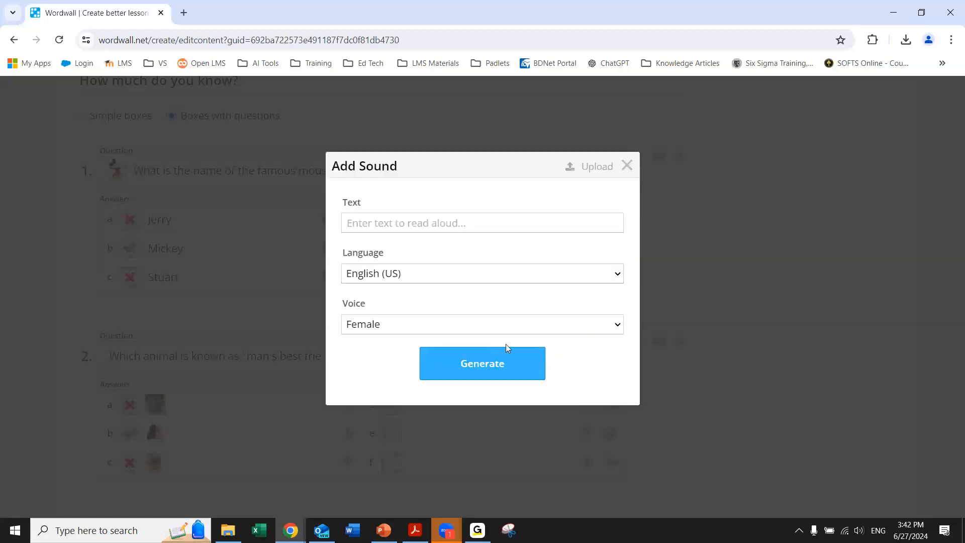
- View the audio file upload option for the answer sound, and close the sound form without adding a file
click(593, 169)
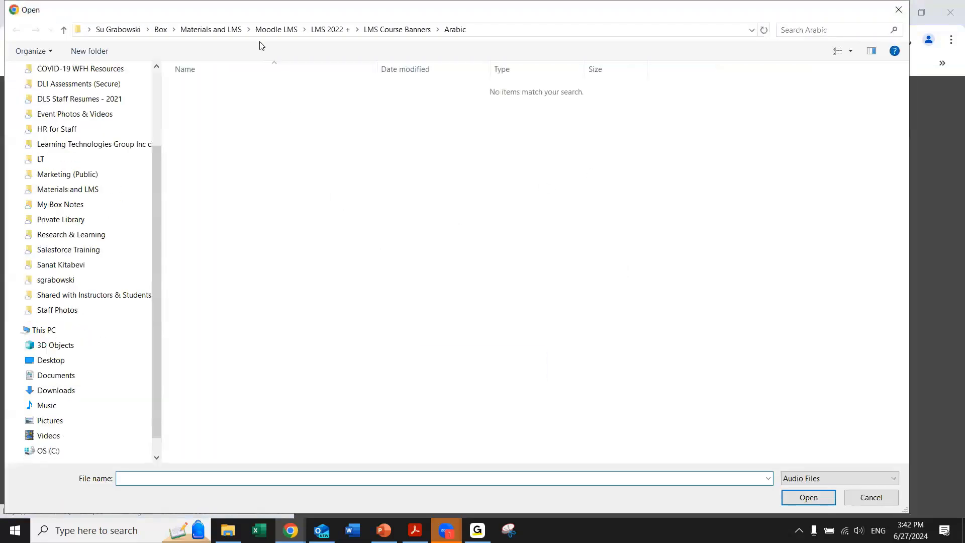
click(880, 502)
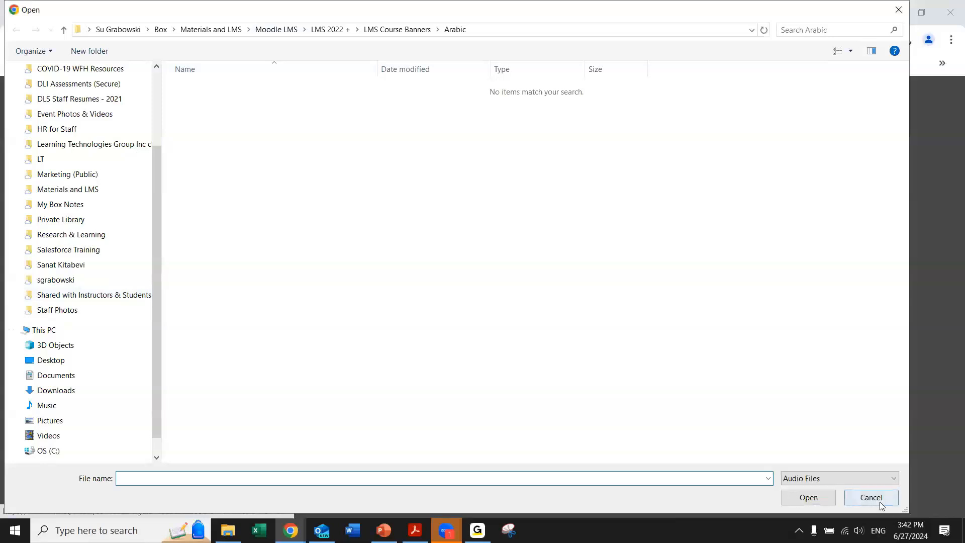
click(629, 168)
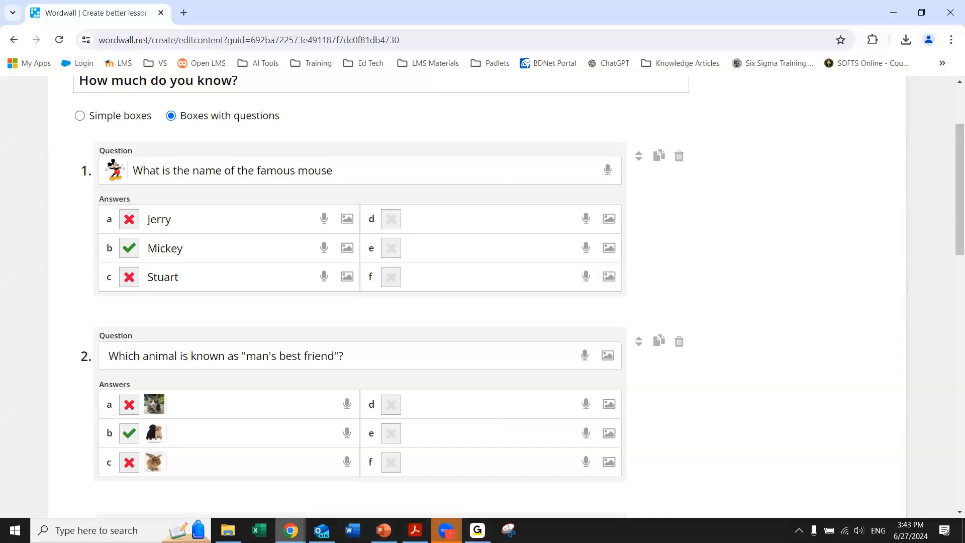
mouse_move(290, 530)
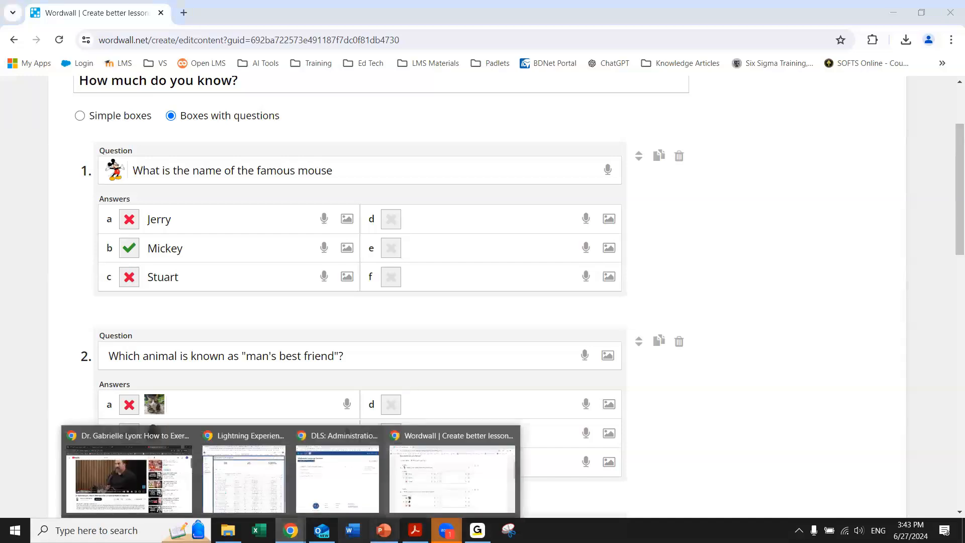
key(alt+Tab)
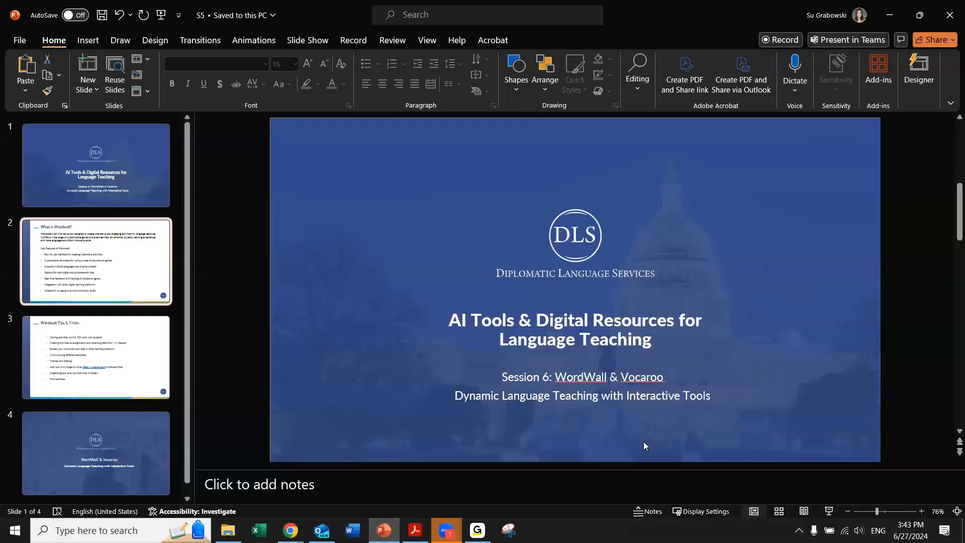
click(83, 366)
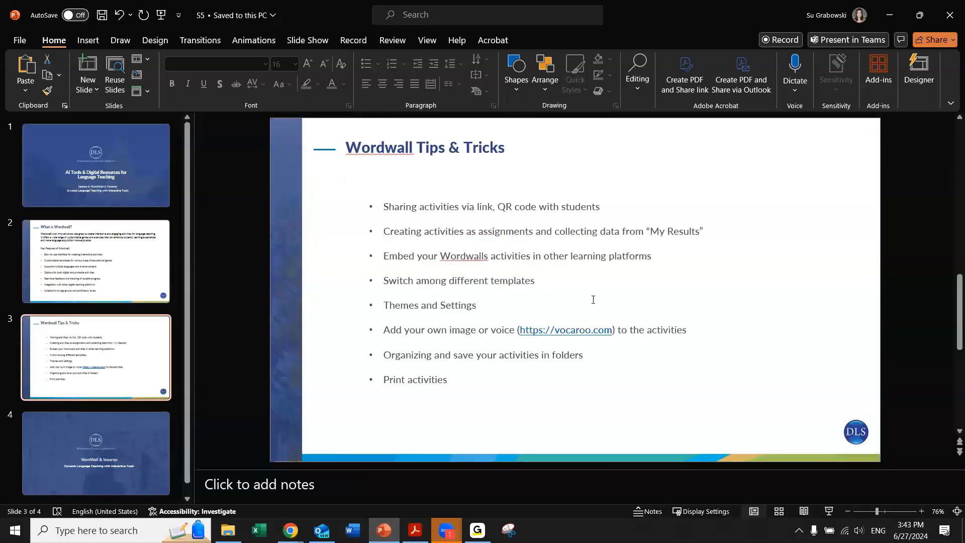
drag(533, 328, 608, 325)
right_click(595, 329)
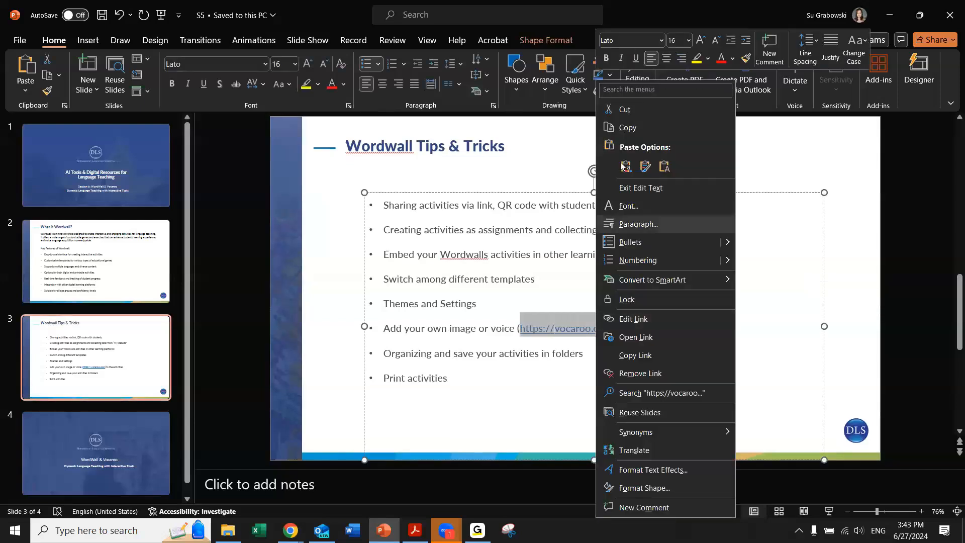
click(623, 128)
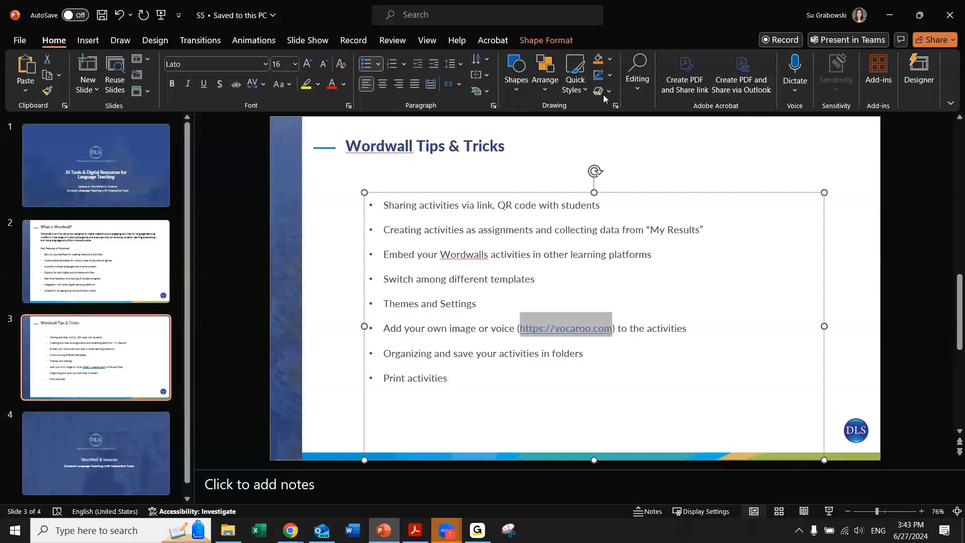
click(415, 352)
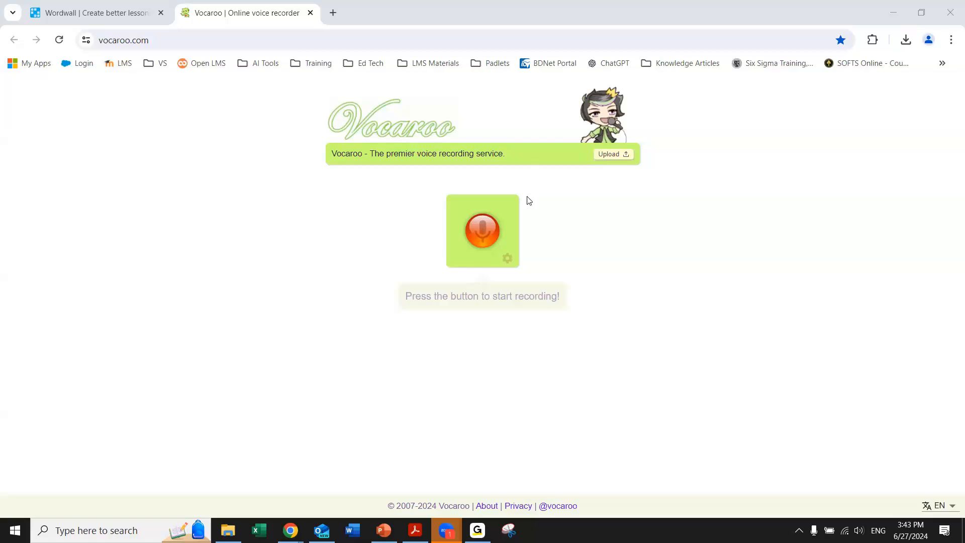
- Record a voice clip about one second long in Vocaroo, allowing microphone access for the site
click(499, 227)
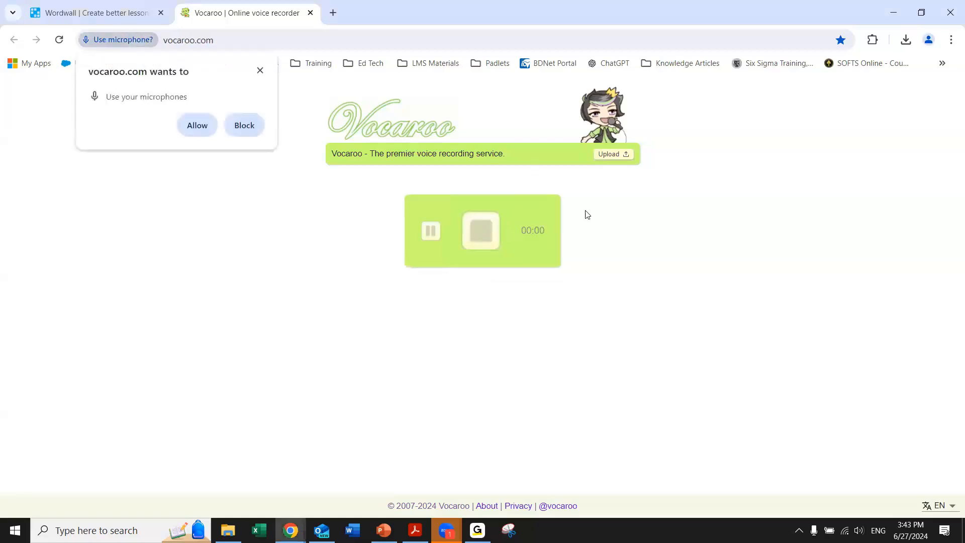
click(195, 125)
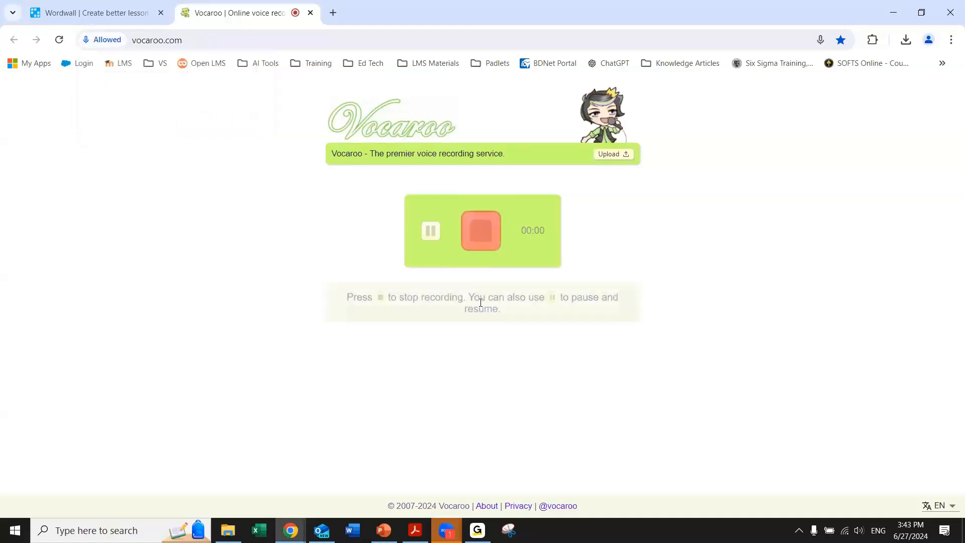
click(481, 231)
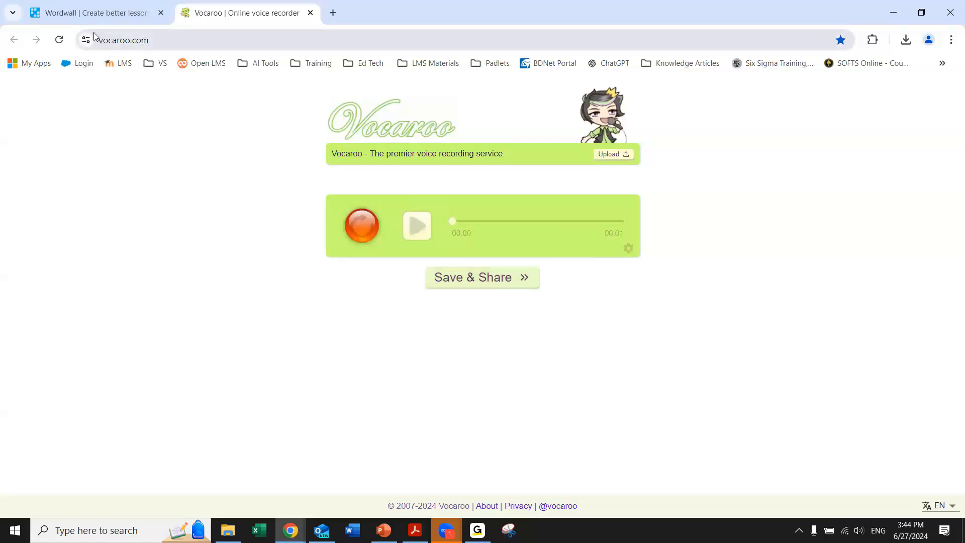
- Return to the Wordwall editor and finish editing the "How much do you know?" activity
click(108, 15)
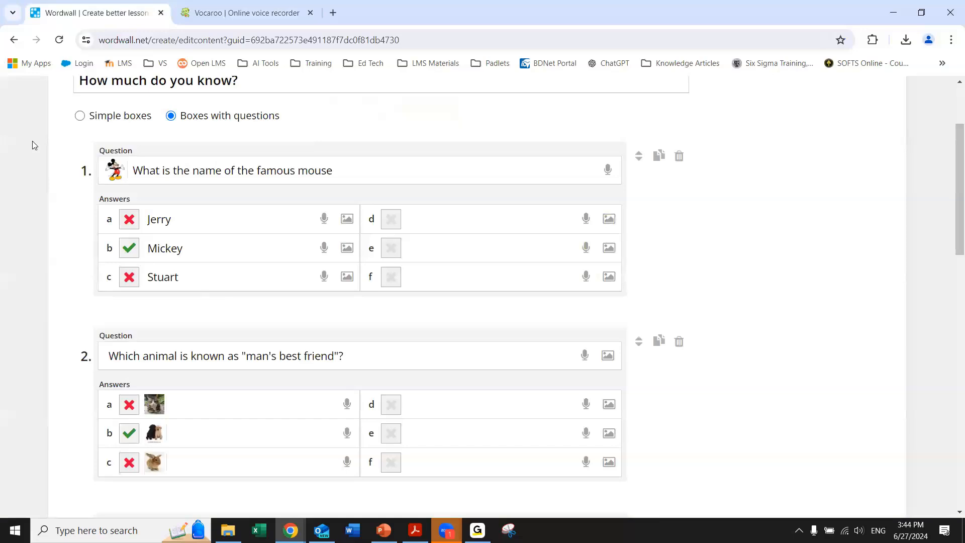
scroll(360, 286, down, 15)
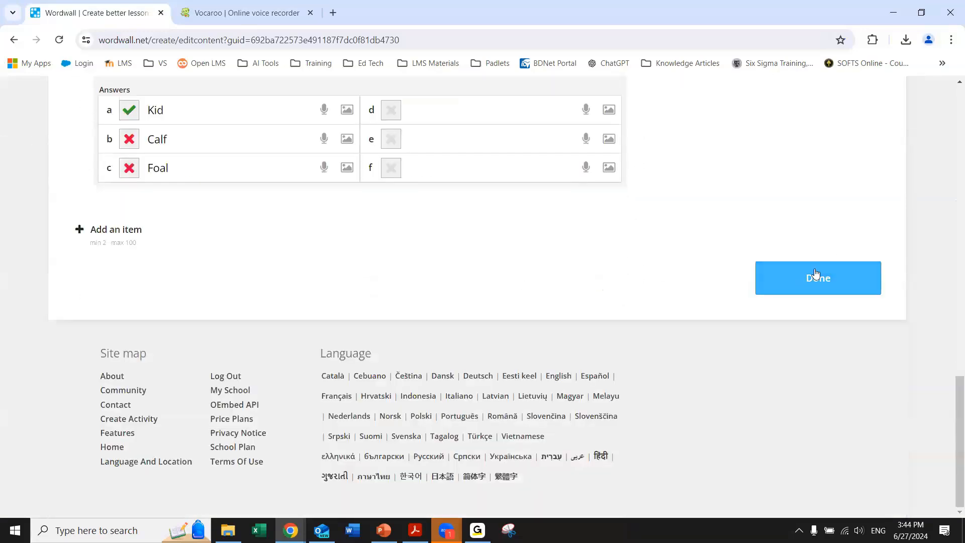
click(816, 277)
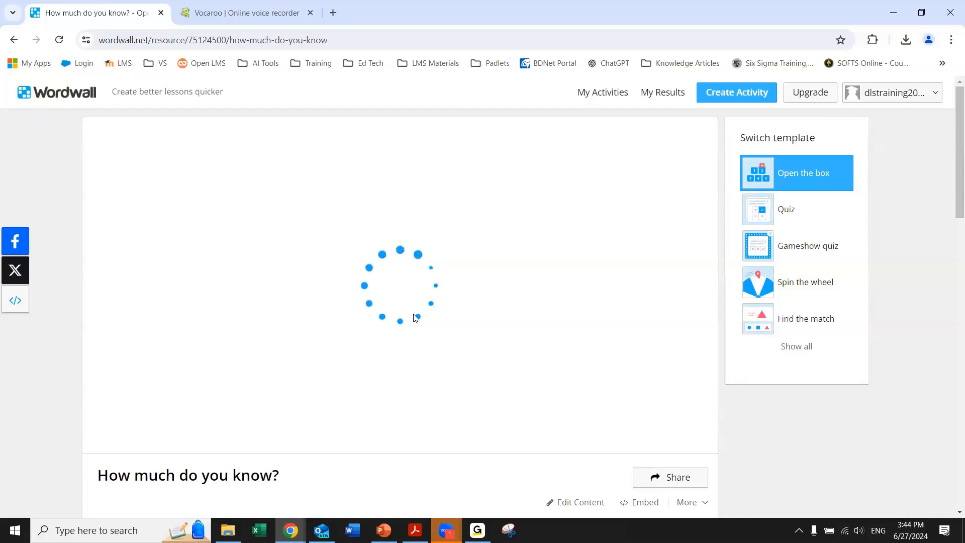
- Share "How much do you know?" as an assignment with name registration, no deadline, and answers and start again enabled at the end
scroll(375, 297, down, 3)
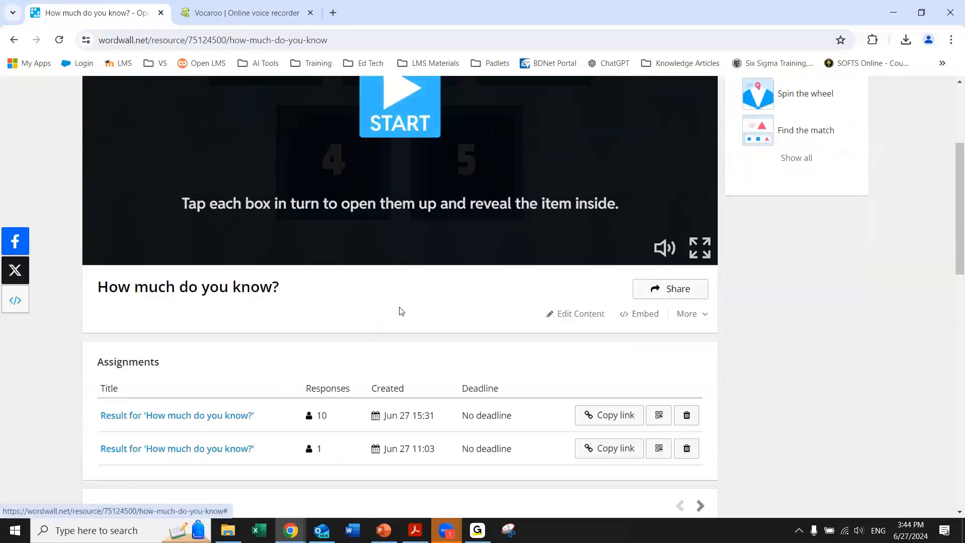
scroll(392, 316, up, 2)
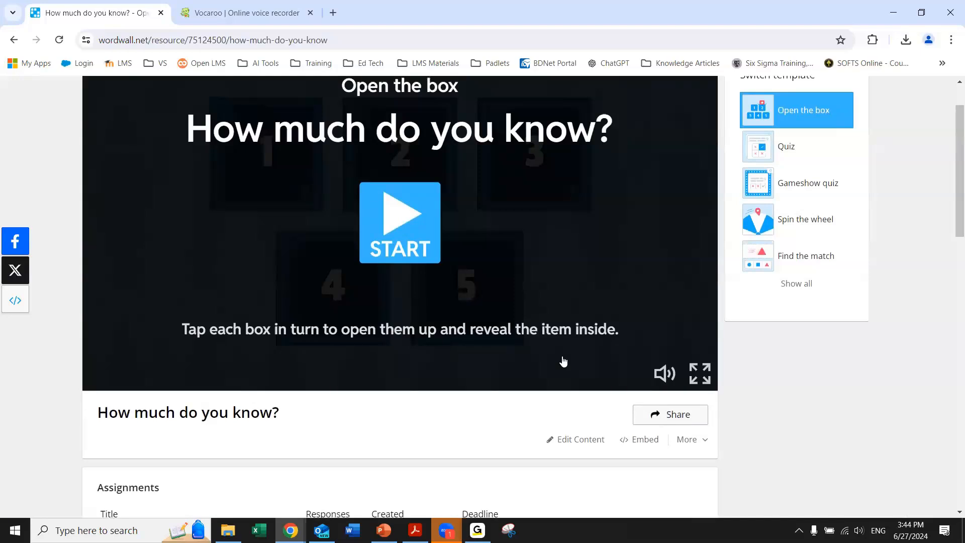
scroll(438, 329, down, 2)
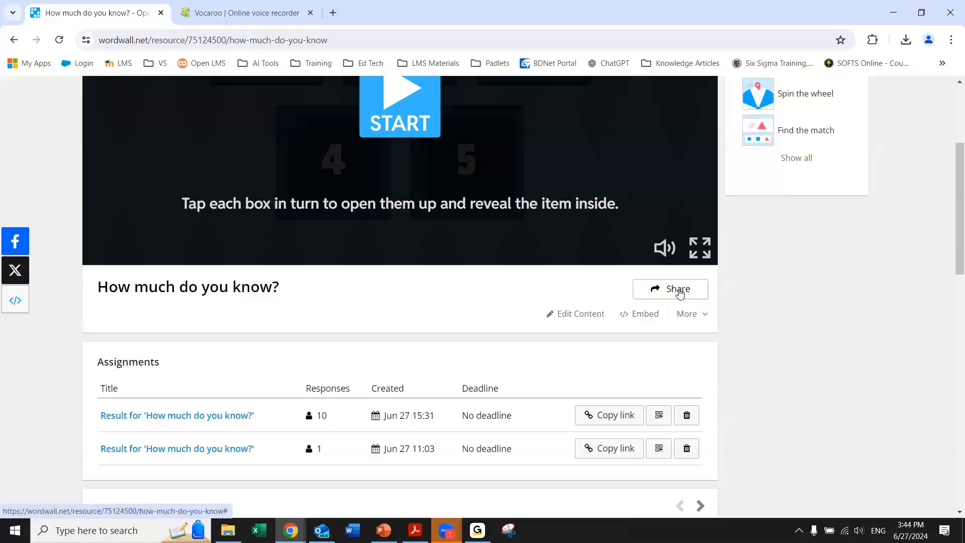
click(679, 294)
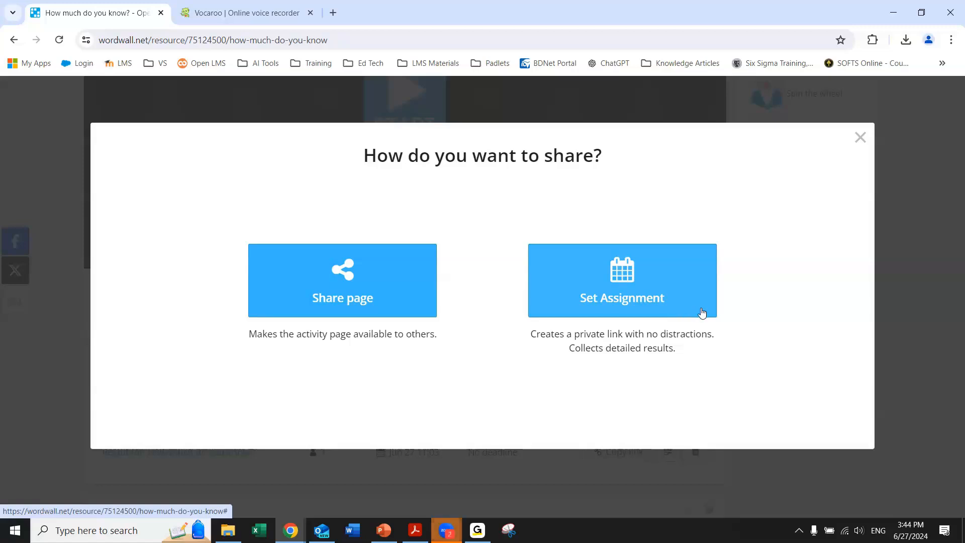
click(637, 279)
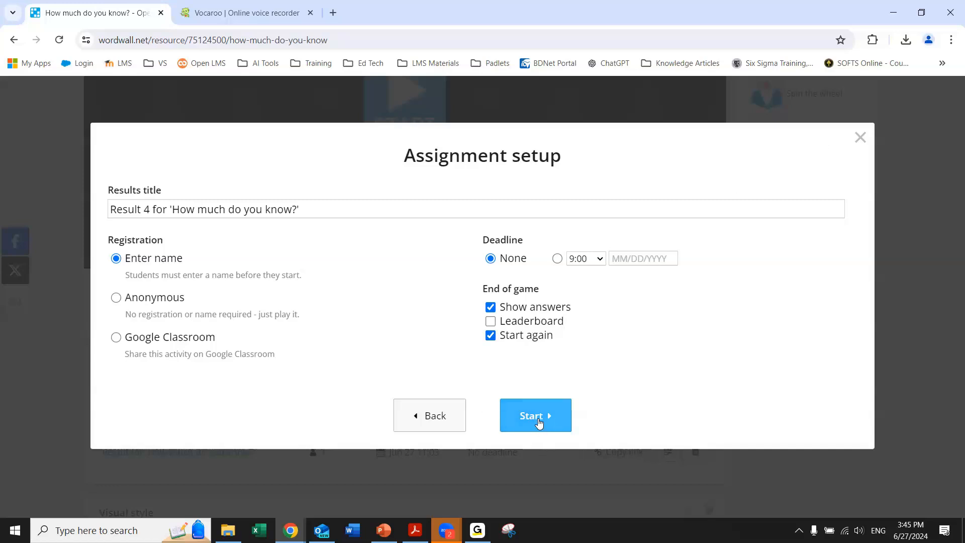
click(539, 422)
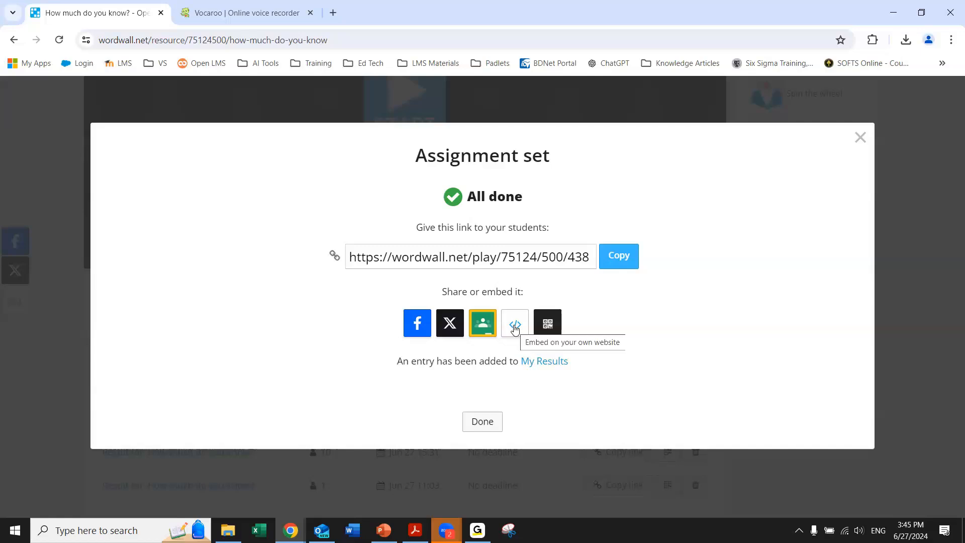
- View the new assignment's embed code and QR code, and close the sharing dialog
click(514, 328)
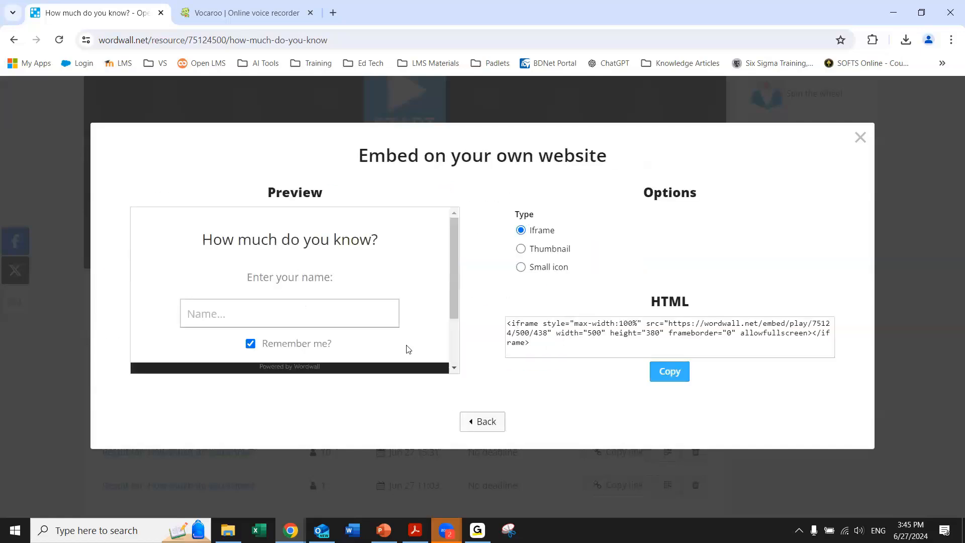
click(491, 422)
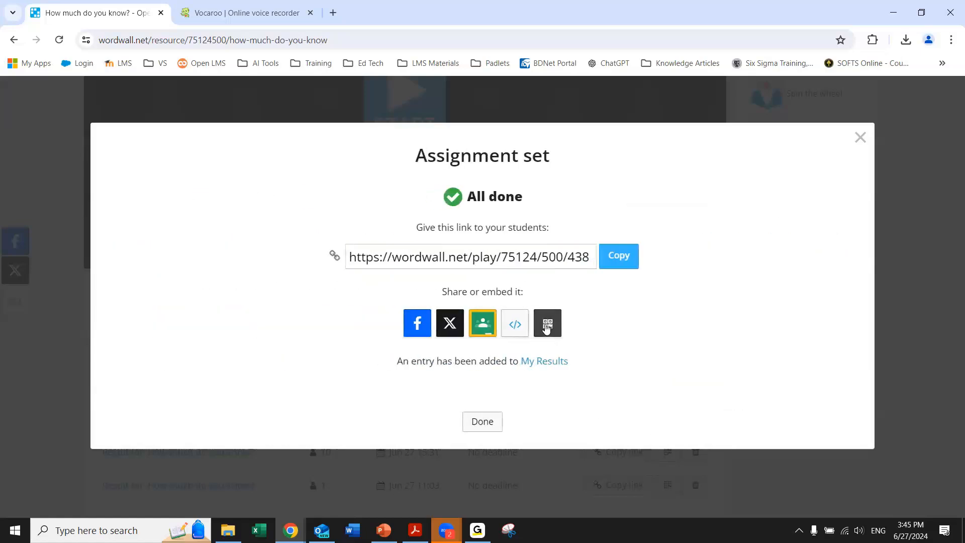
click(518, 323)
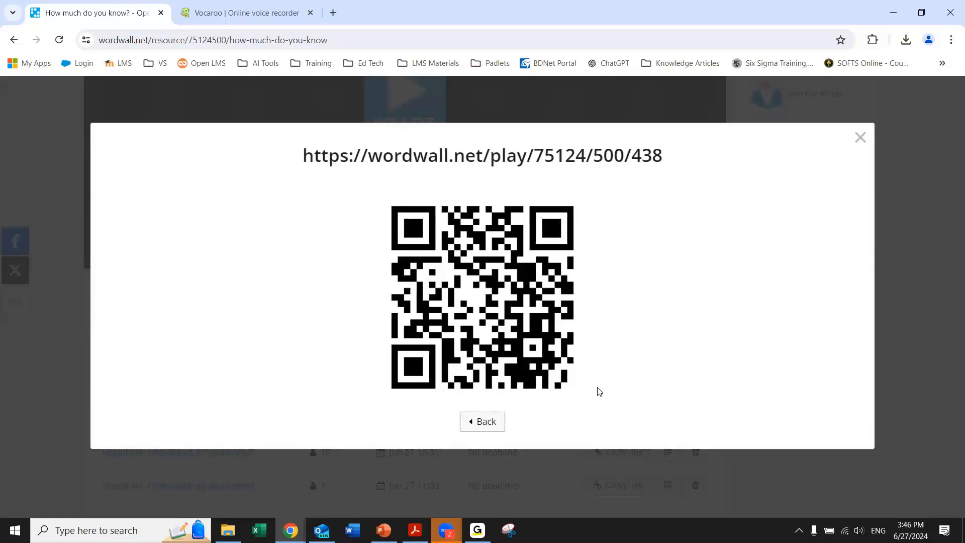
click(480, 423)
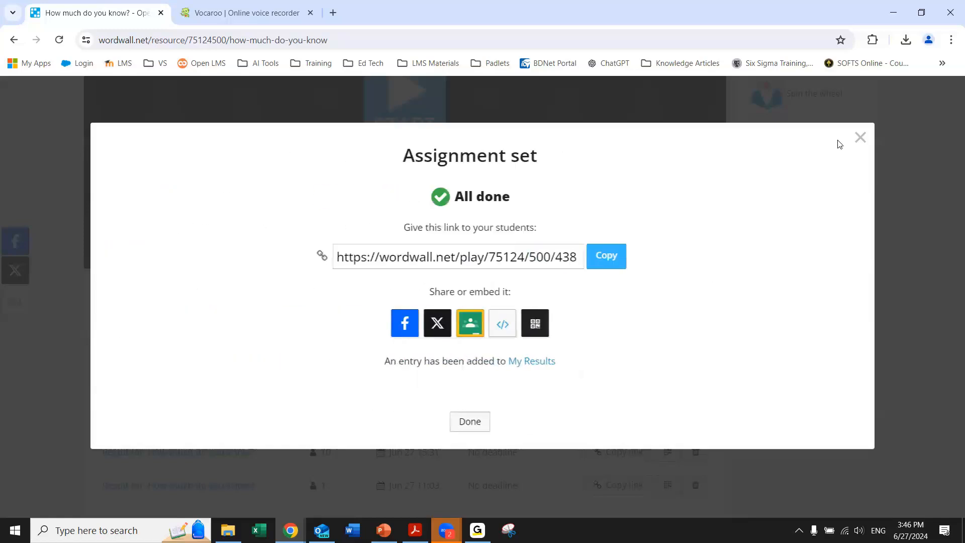
click(860, 137)
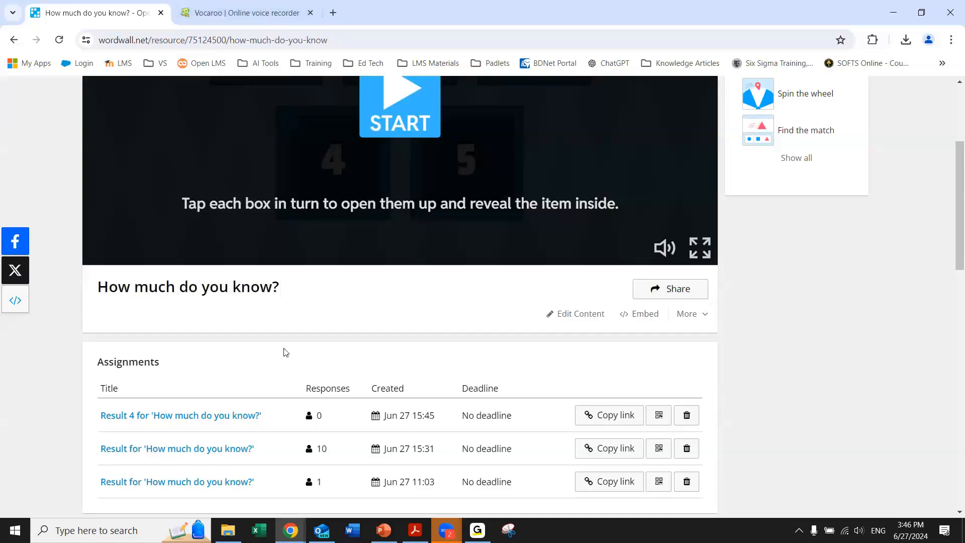
- Return to the list of saved activities
scroll(280, 349, up, 4)
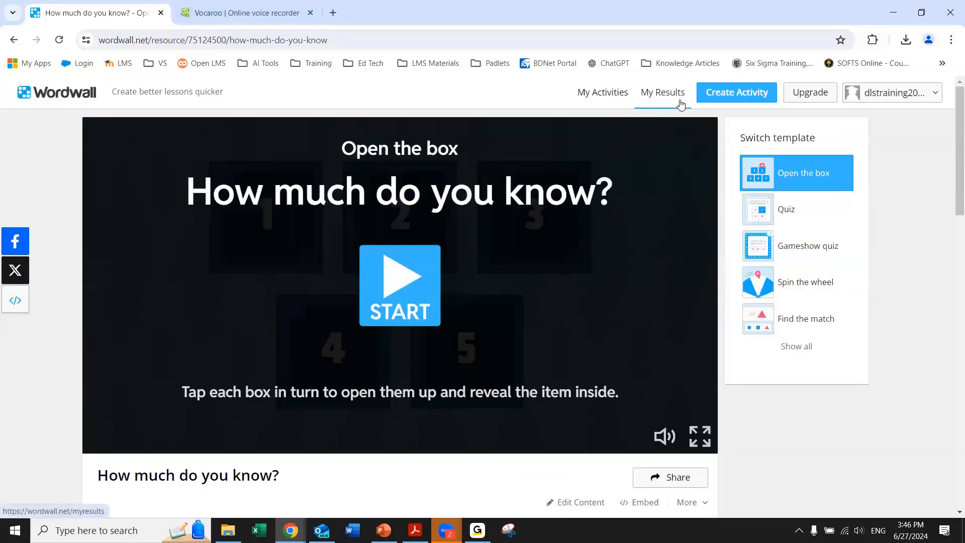
click(607, 102)
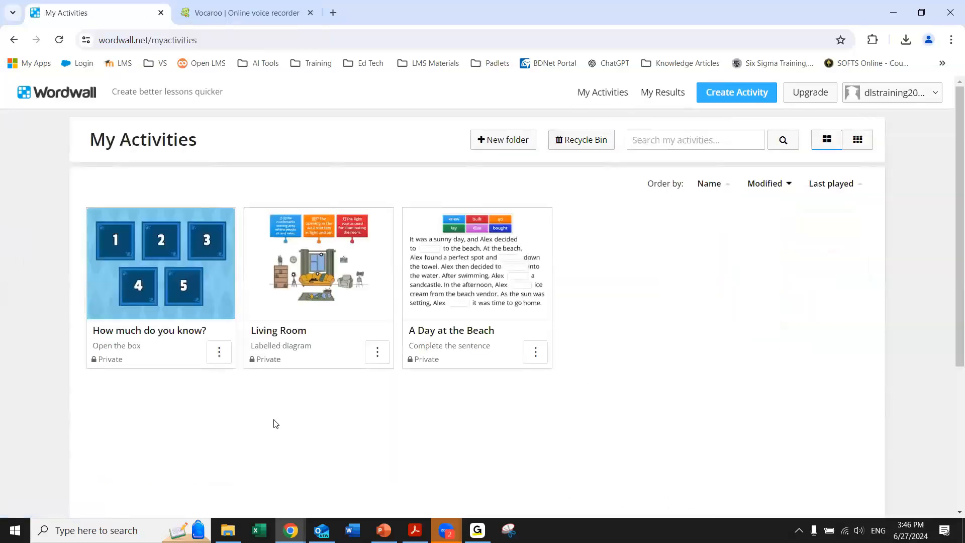
click(378, 354)
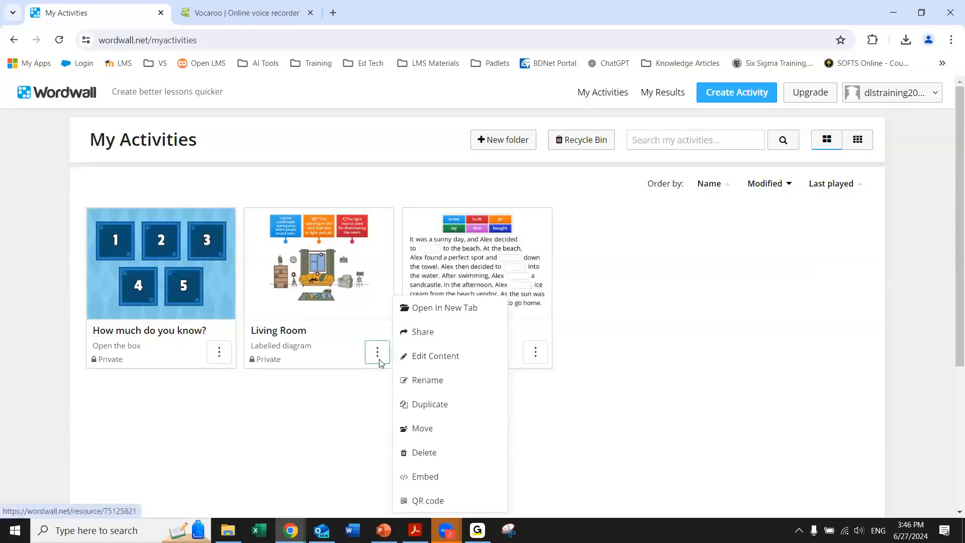
scroll(592, 432, down, 1)
right_click(592, 430)
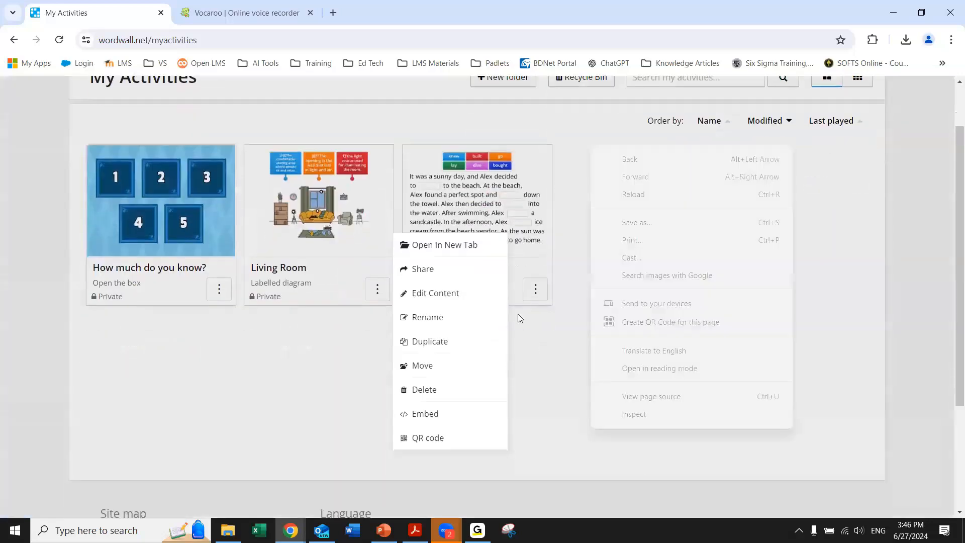
click(415, 447)
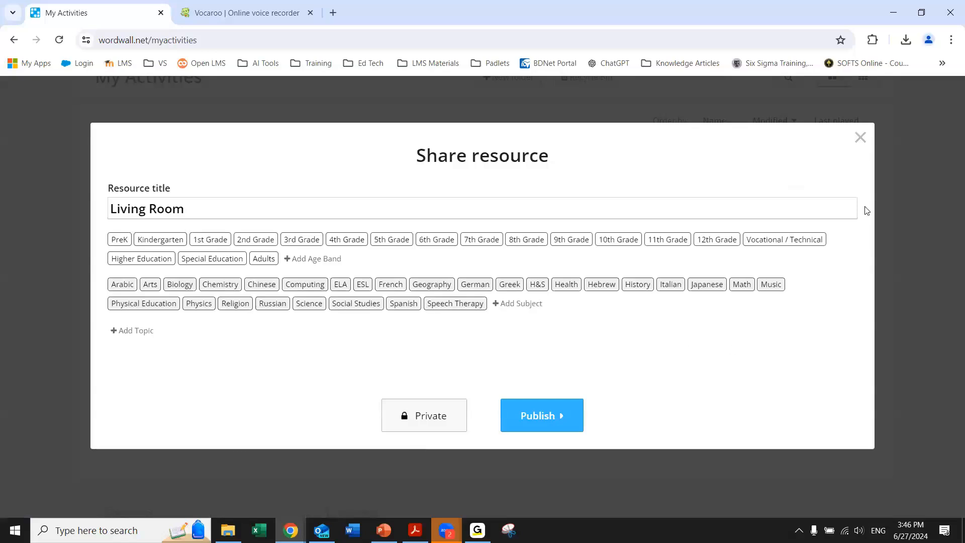
click(859, 140)
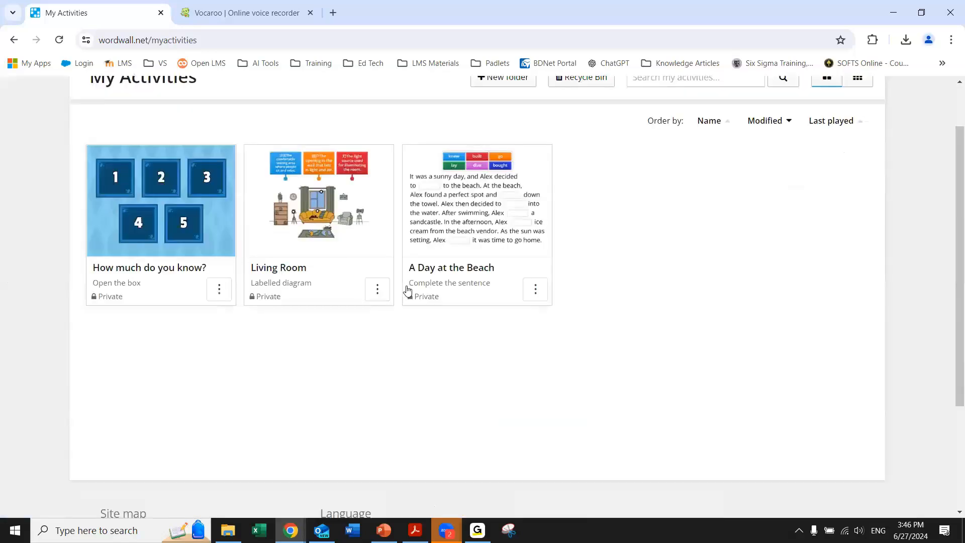
- Set "Living Room" as an assignment with the results title "Result 6/27 for 'Living Room'" and display its QR code
click(377, 290)
click(432, 315)
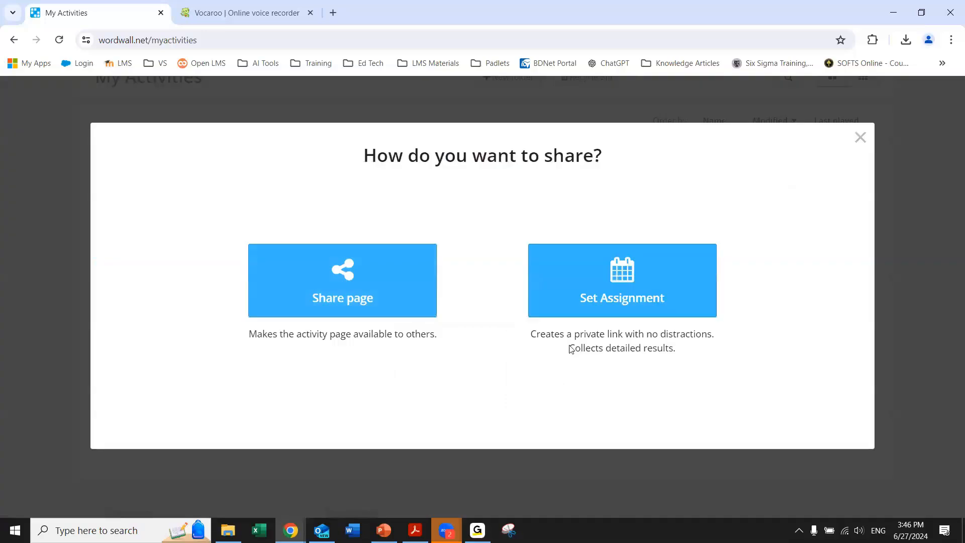
click(636, 302)
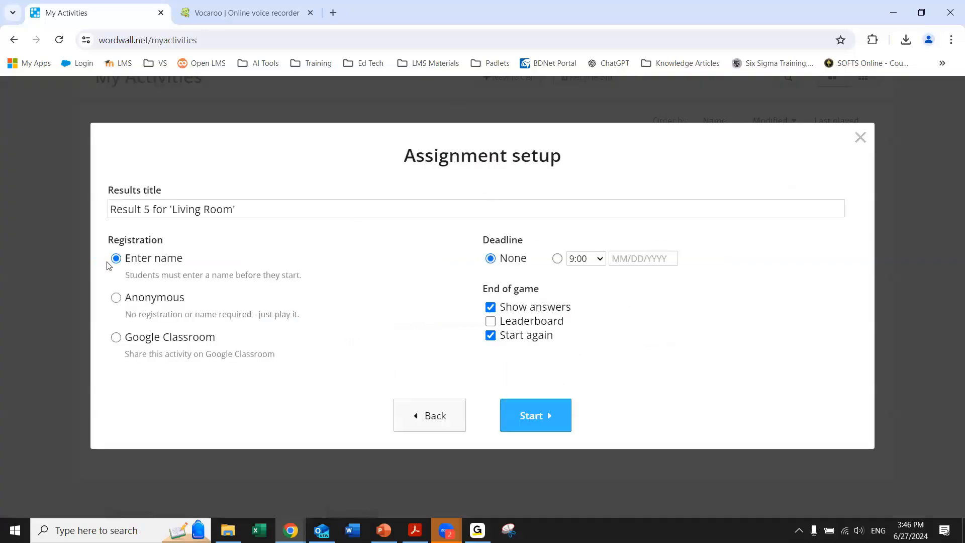
double_click(149, 210)
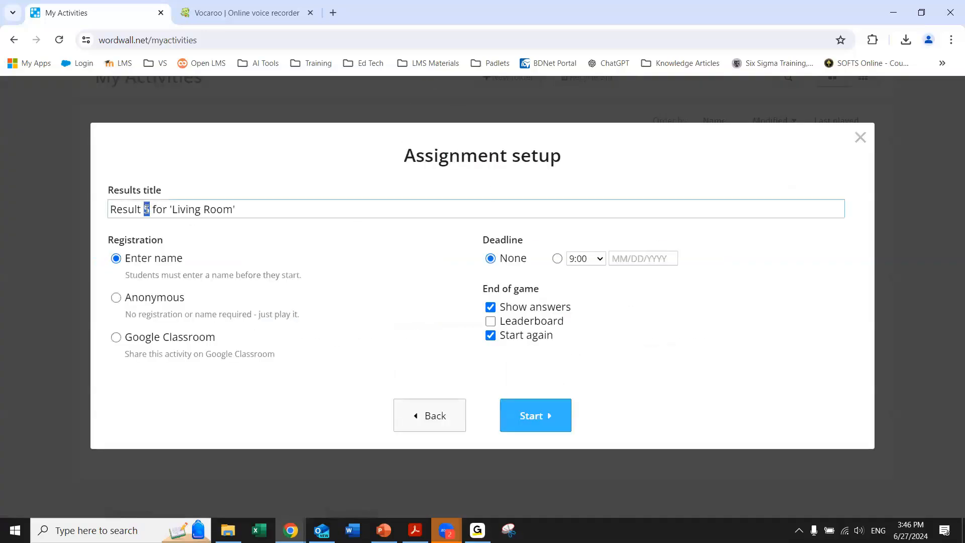
key(BackSpace)
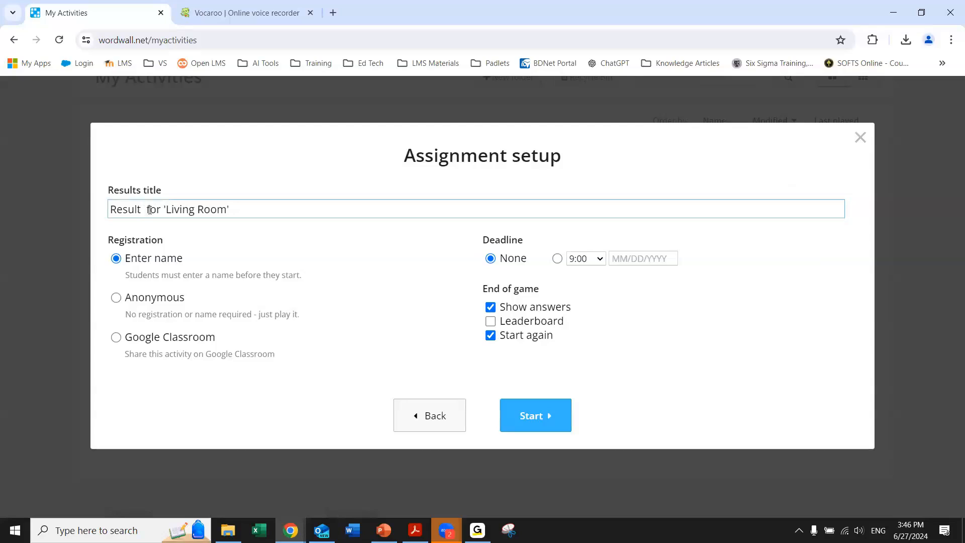
text(6 )
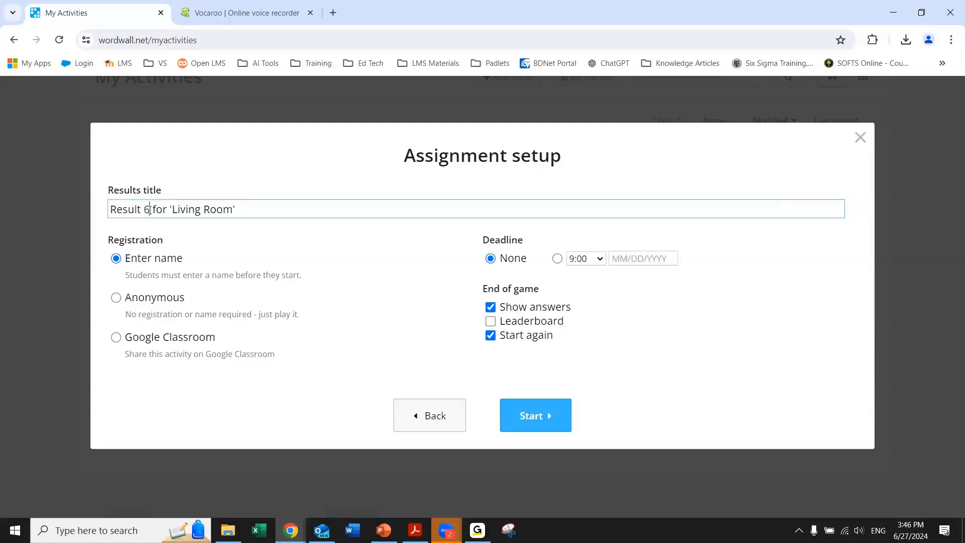
text(27)
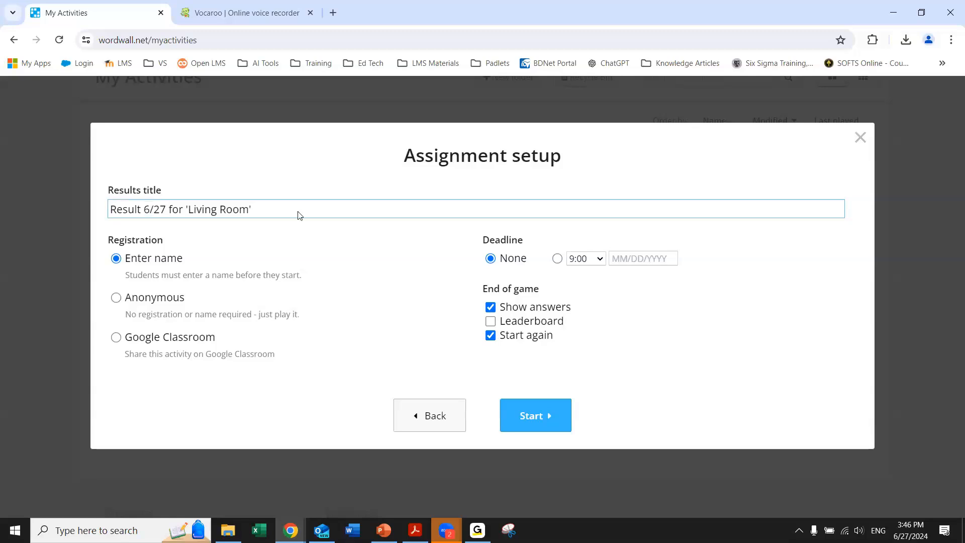
click(540, 418)
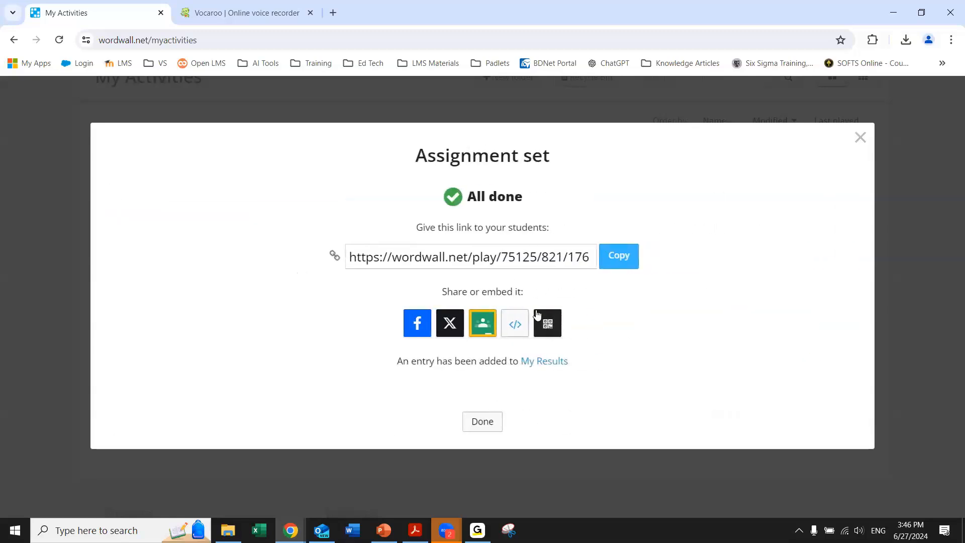
click(548, 329)
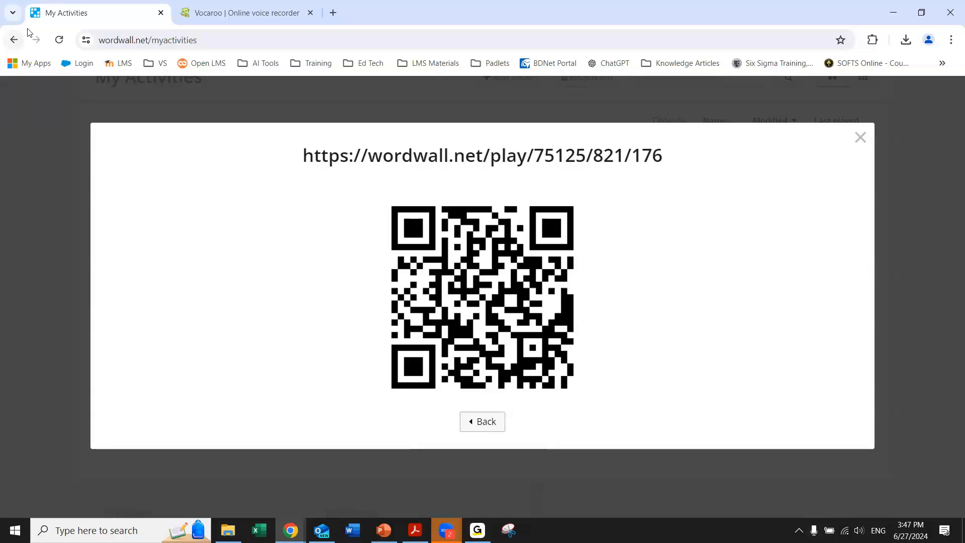
- Leave the QR code and review the summary, student and question results of the 6/27 "Living Room" assignment
click(13, 40)
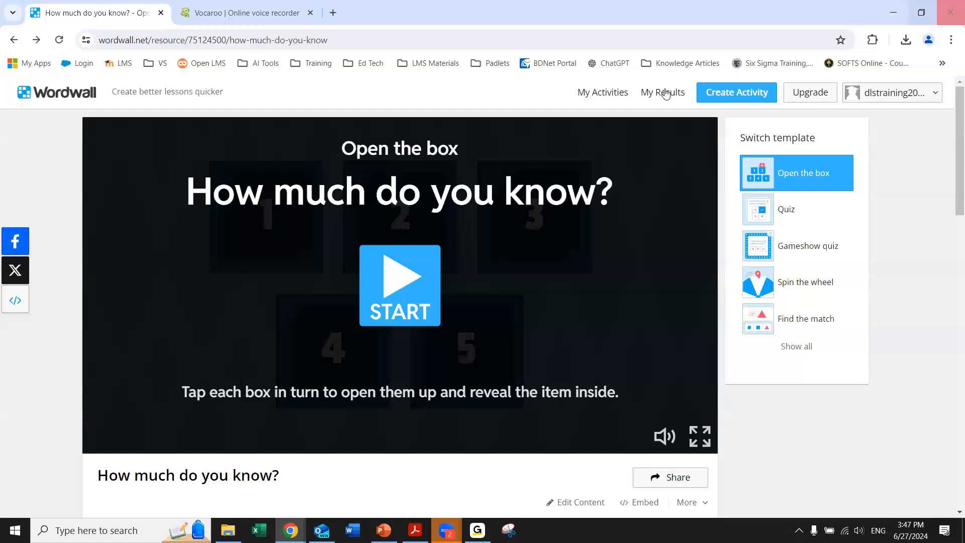
click(652, 104)
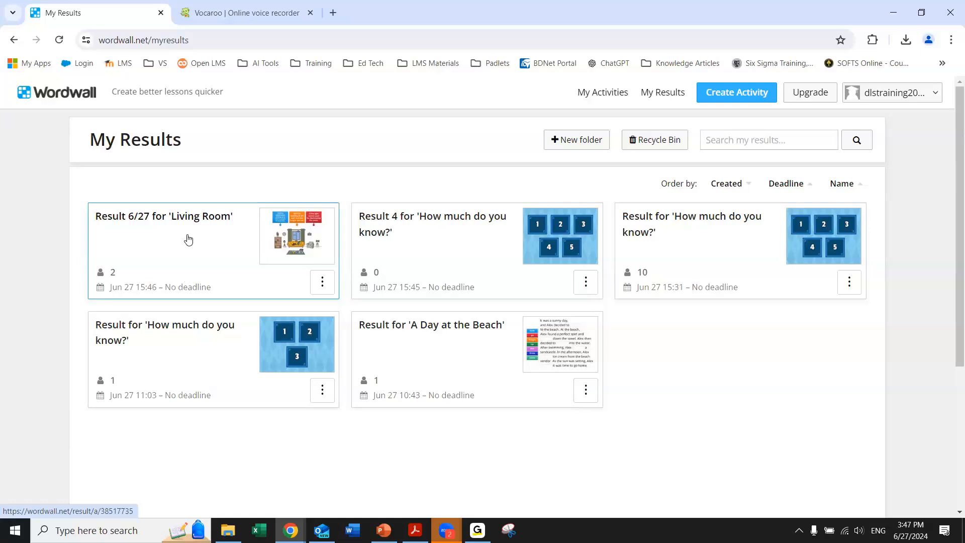
click(188, 239)
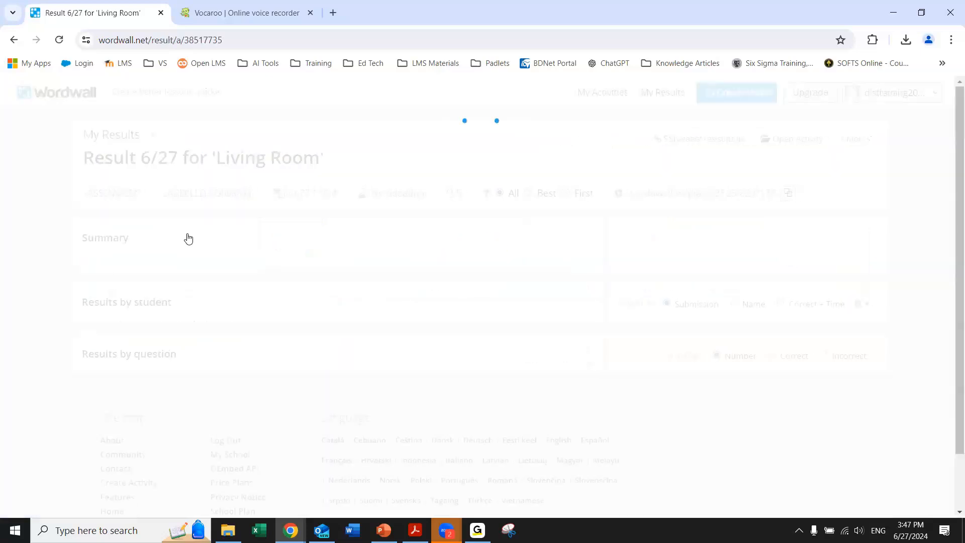
scroll(462, 311, down, 2)
scroll(462, 311, down, 5)
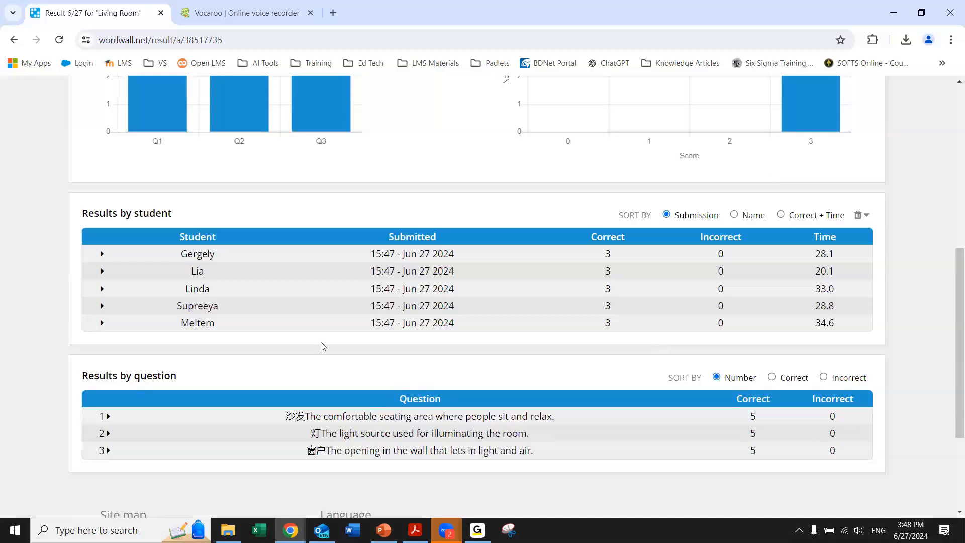
scroll(321, 345, up, 7)
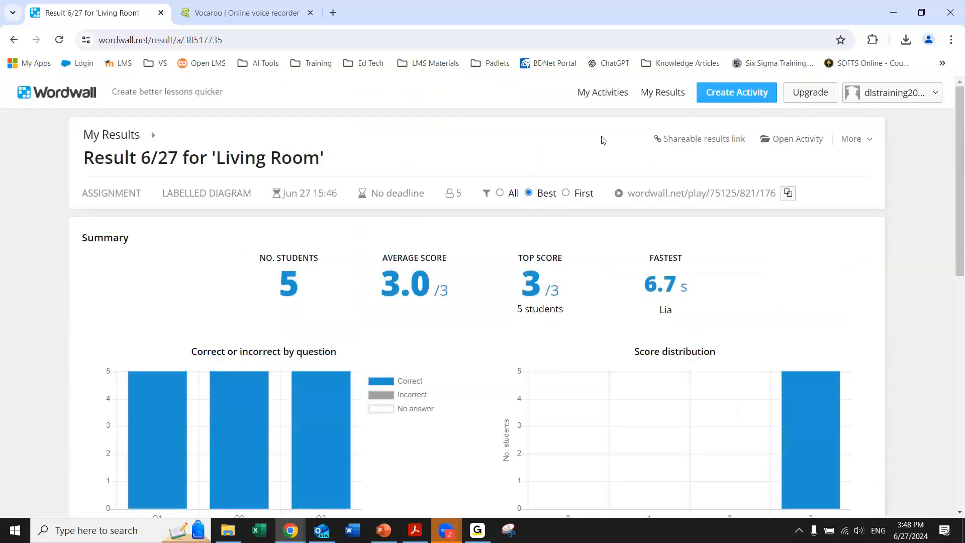
- Examine the diagram and labels in the "Living Room" activity's content editor, and return to the saved activities
click(600, 93)
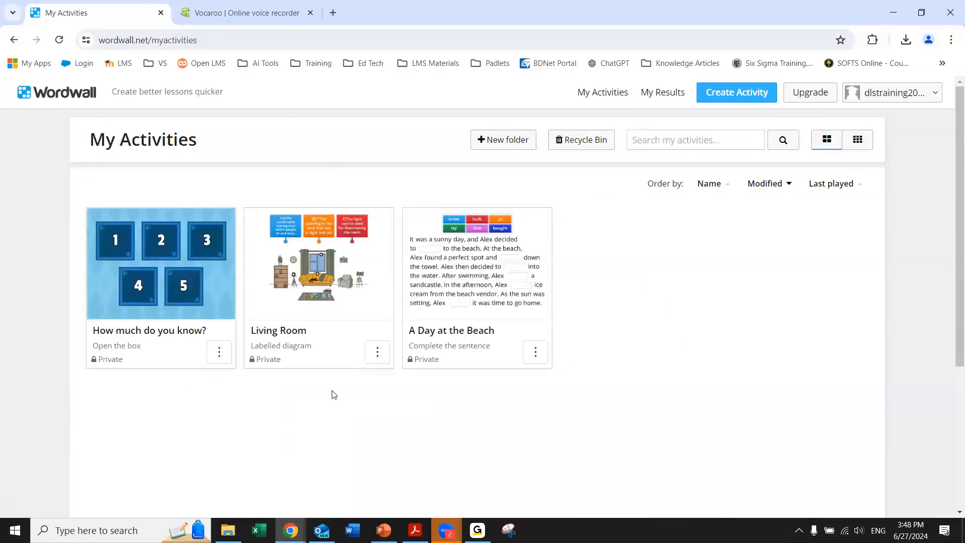
click(378, 352)
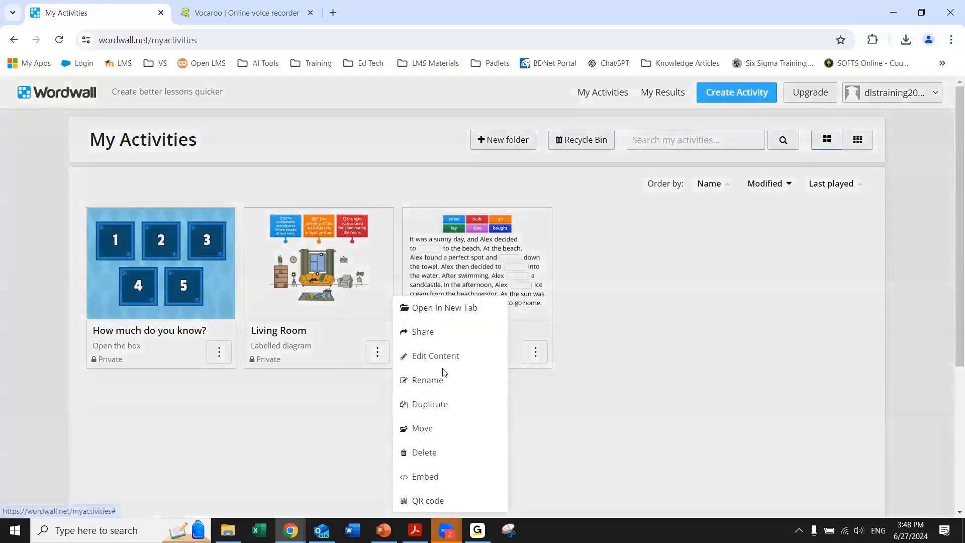
click(440, 363)
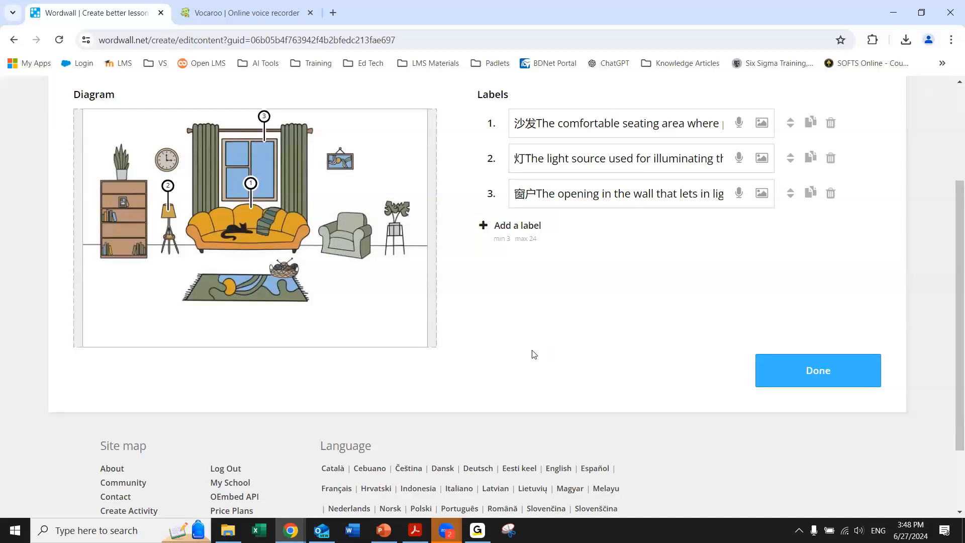
scroll(534, 354, up, 1)
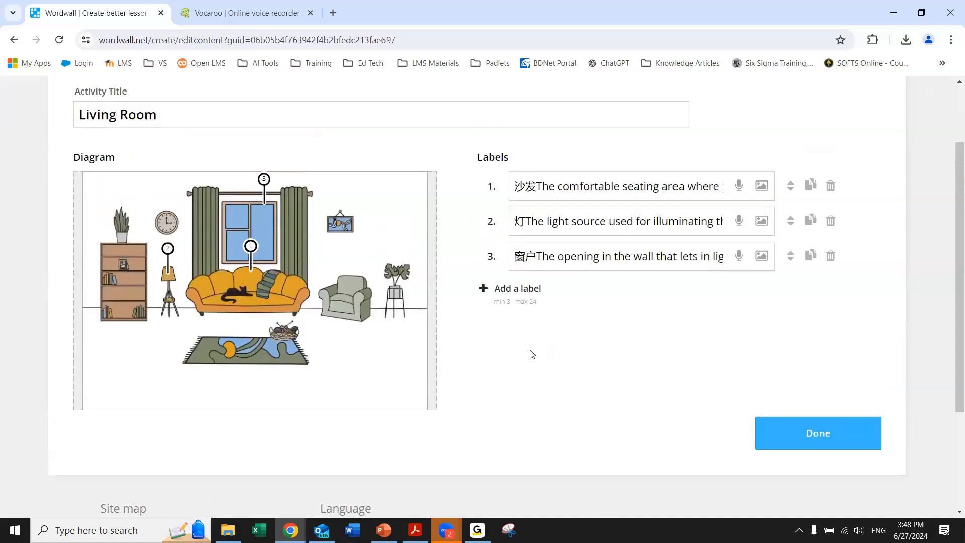
scroll(532, 355, down, 1)
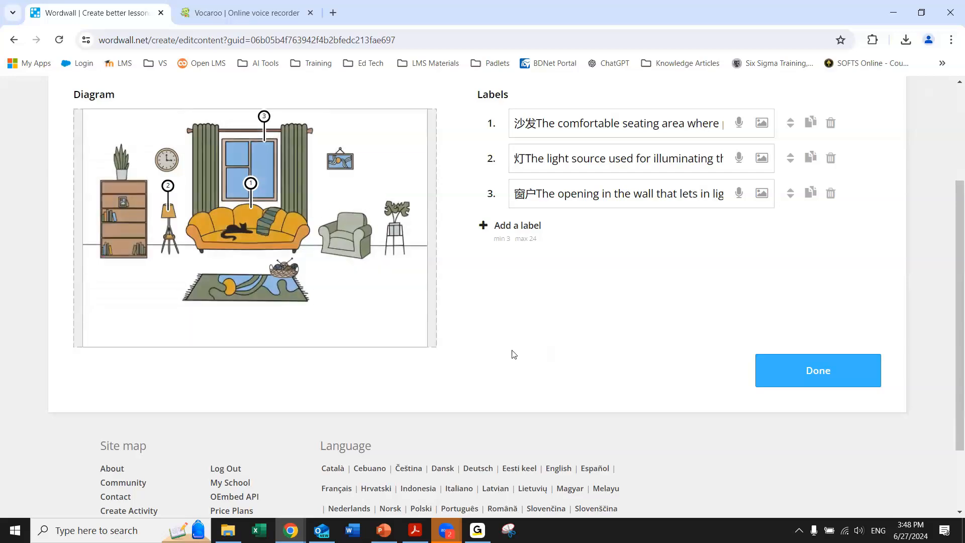
scroll(511, 351, up, 1)
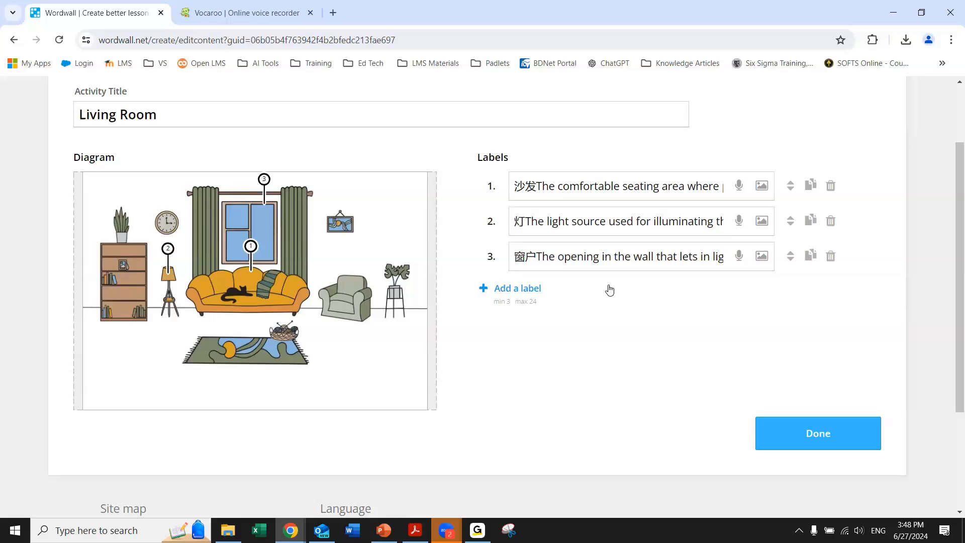
scroll(123, 140, up, 3)
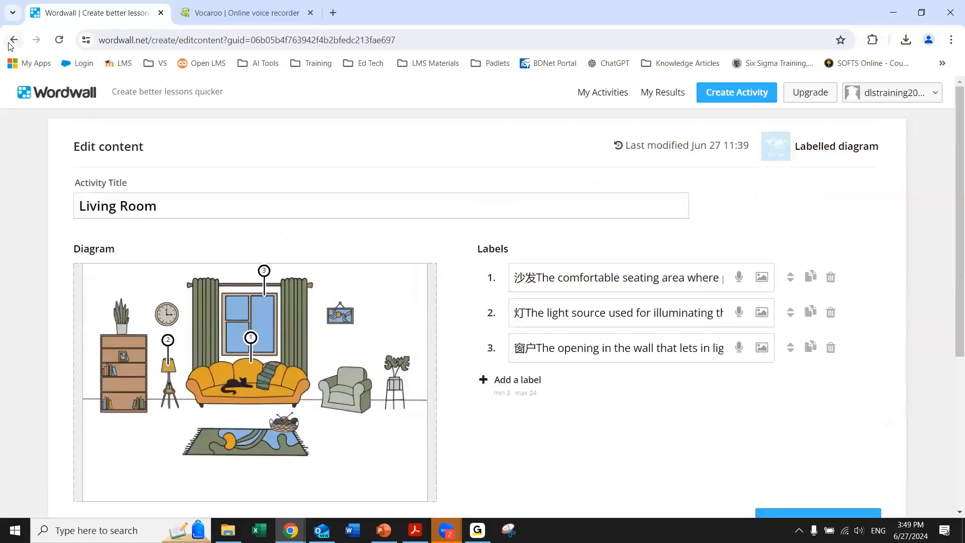
click(13, 41)
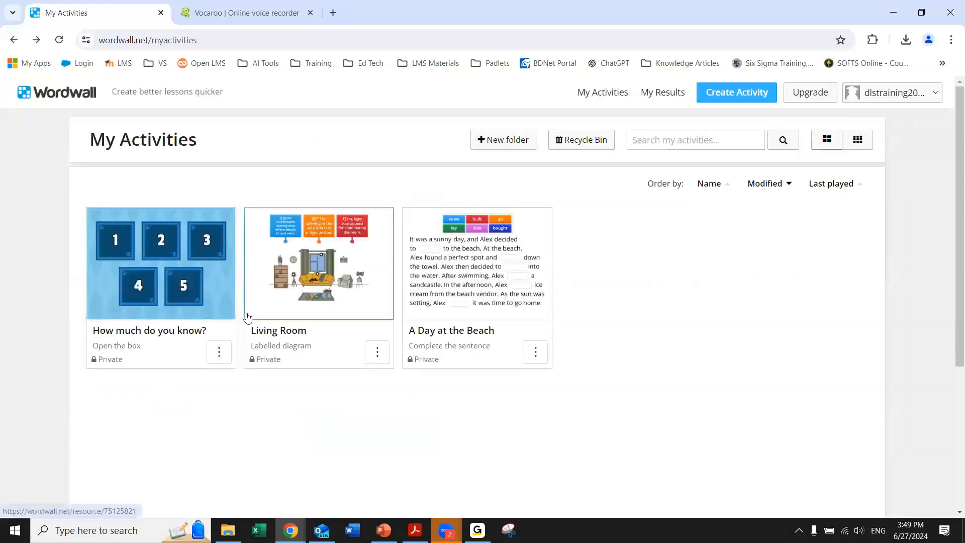
- Examine the text and missing words in the content editor of "A Day at the Beach", and return to the saved activities
click(535, 352)
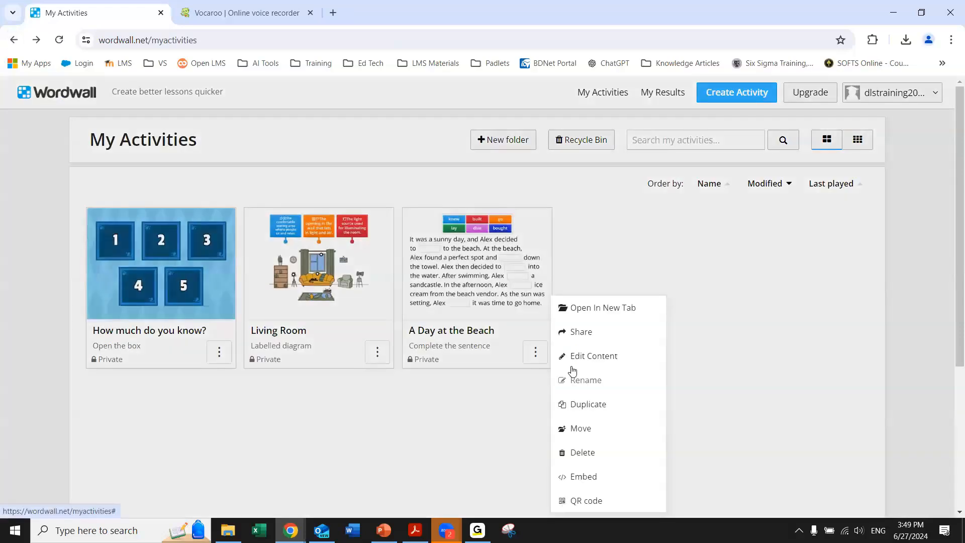
click(602, 357)
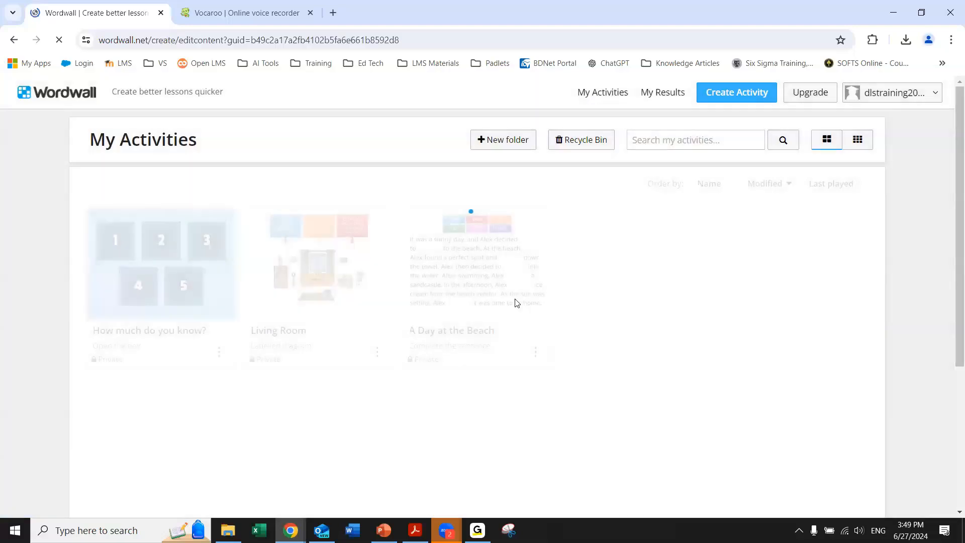
scroll(360, 382, down, 2)
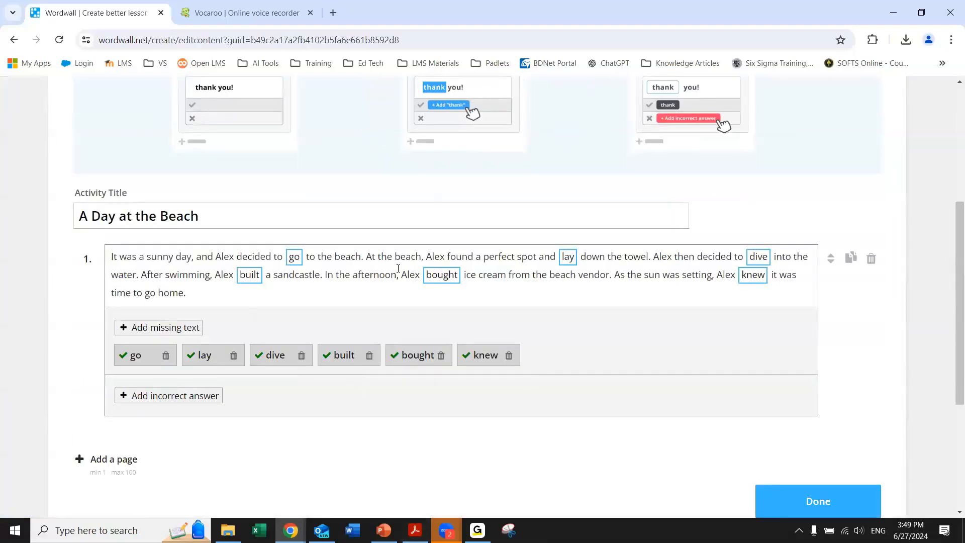
scroll(251, 377, up, 5)
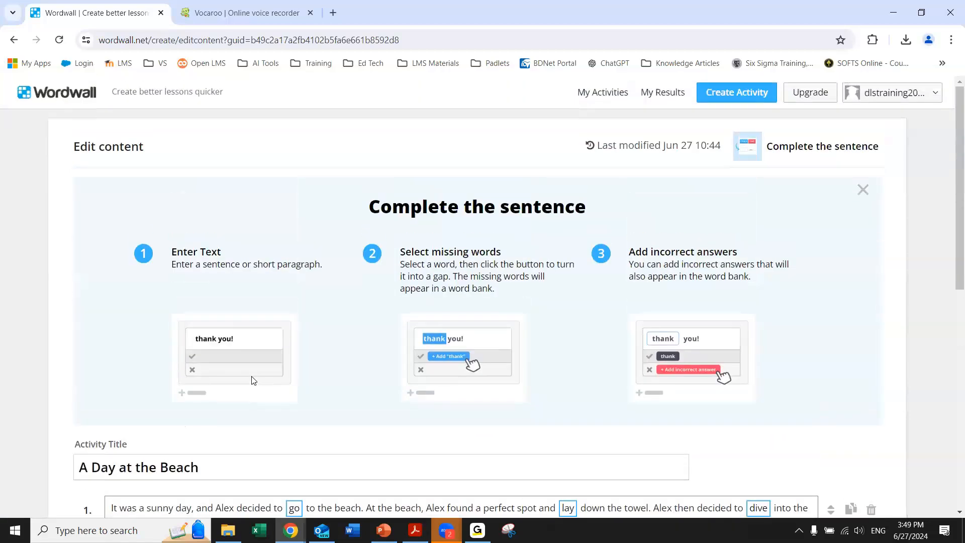
click(15, 40)
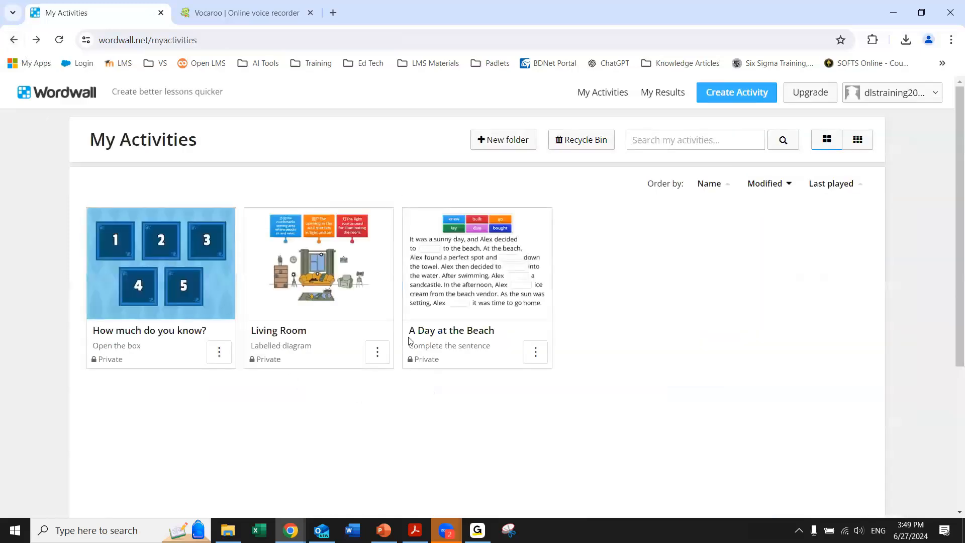
- Set "A Day at the Beach" as an assignment titled "Result 6/27 for 'A Day at the Beach'", display its QR code, and close the dialog
click(533, 355)
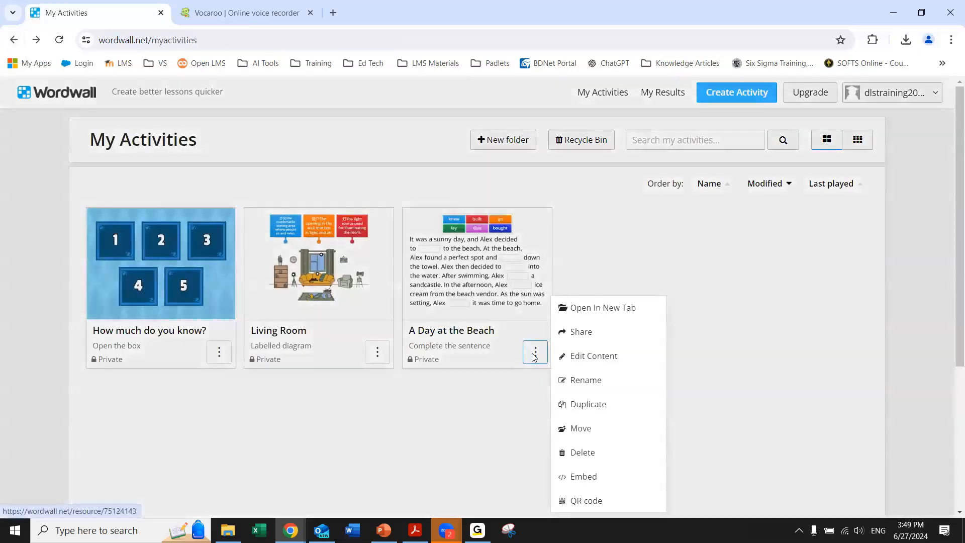
click(579, 335)
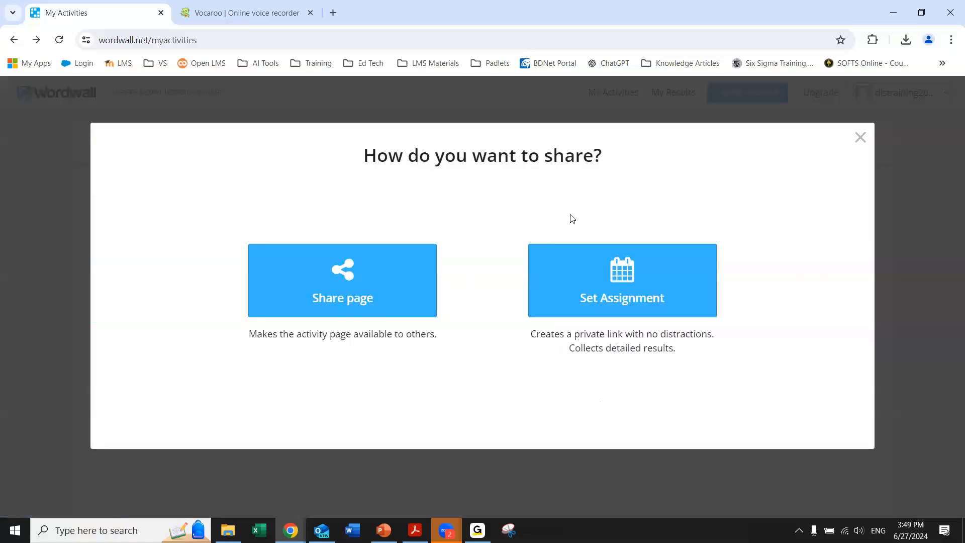
click(596, 272)
click(150, 209)
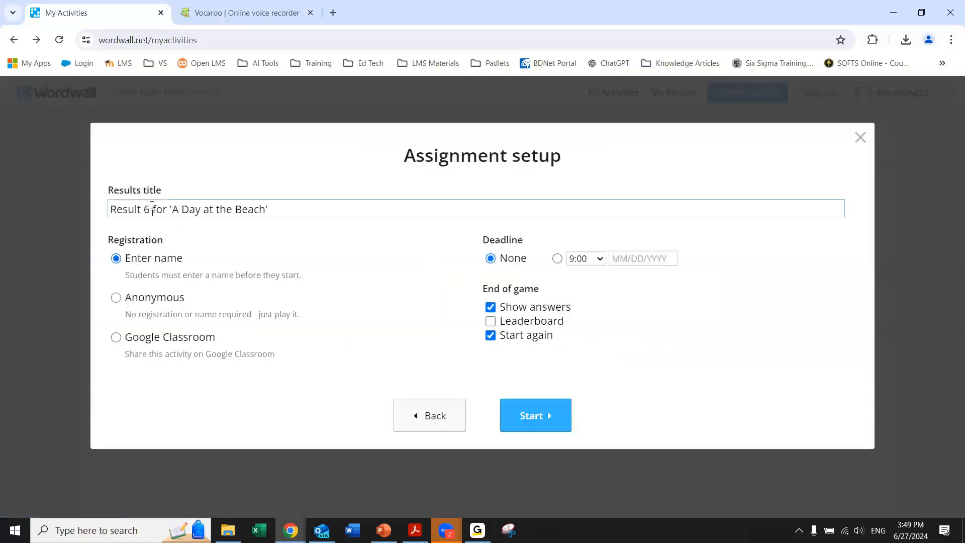
text(/*)
key(BackSpace)
text(27)
click(563, 423)
click(538, 332)
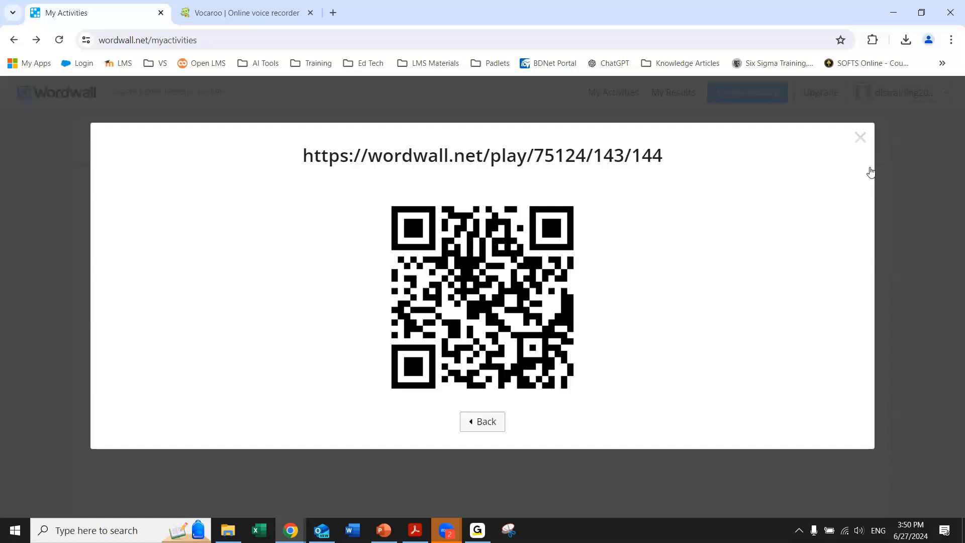
key(Escape)
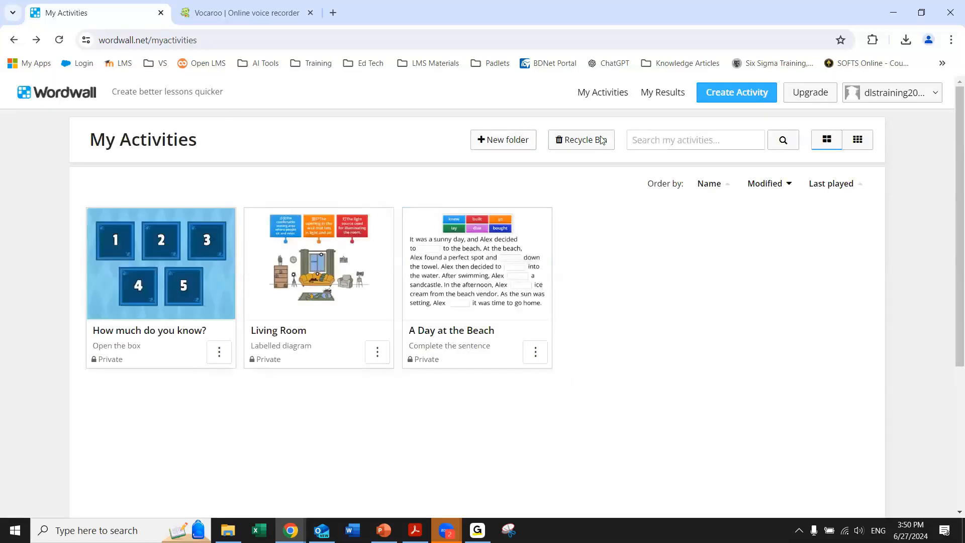
- Review the student and question results of the 6/27 "A Day at the Beach" assignment
click(658, 93)
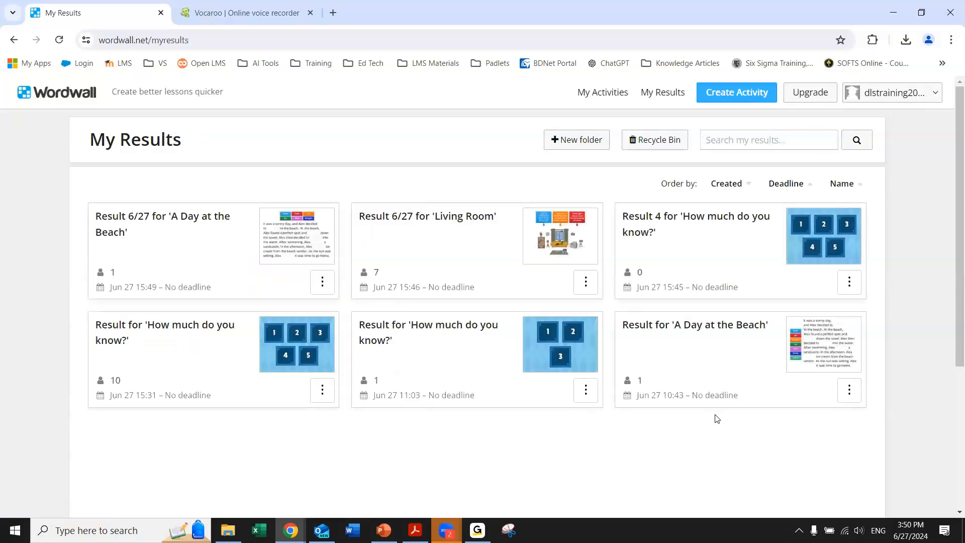
click(162, 236)
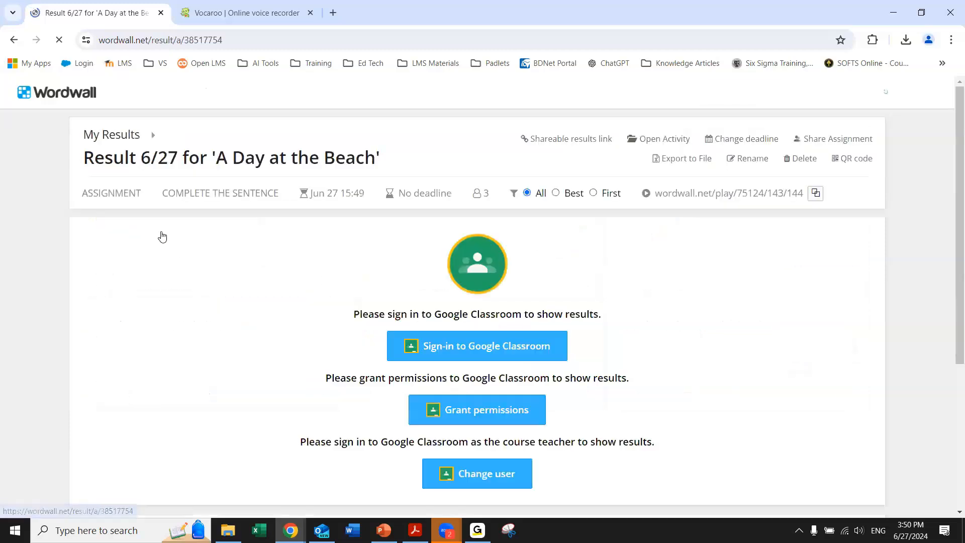
scroll(402, 329, down, 13)
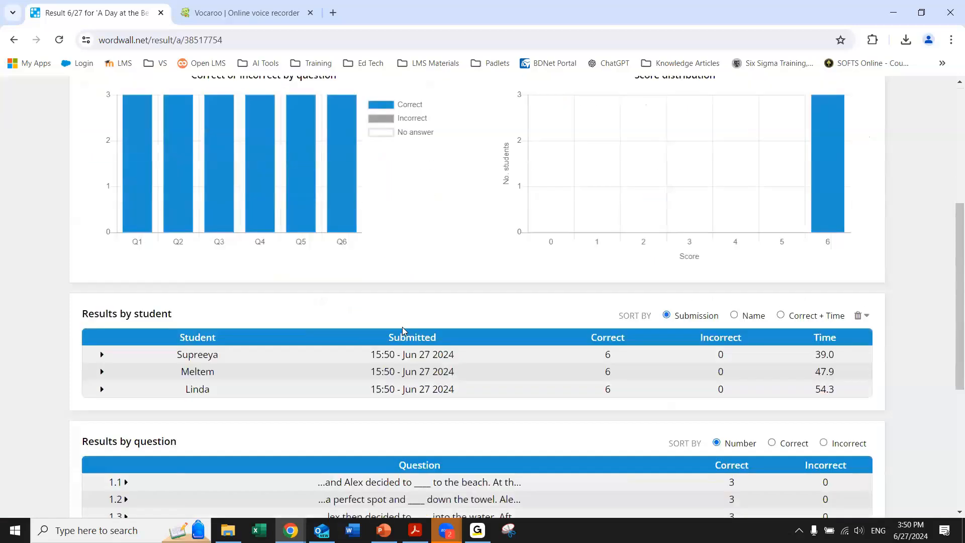
scroll(402, 330, up, 4)
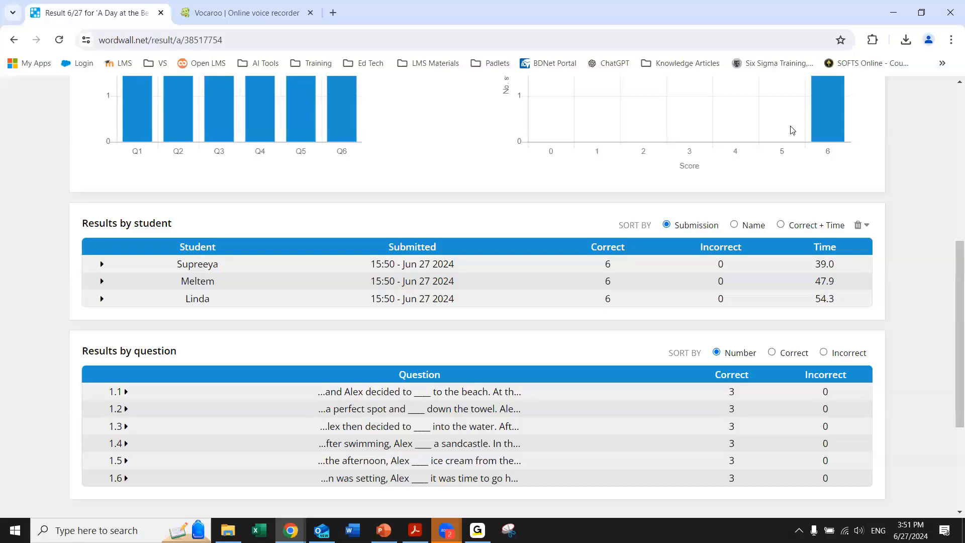
- Reload the 6/27 "A Day at the Beach" results page and review the updated summary, student results and question results
click(213, 37)
key(Return)
scroll(481, 282, down, 12)
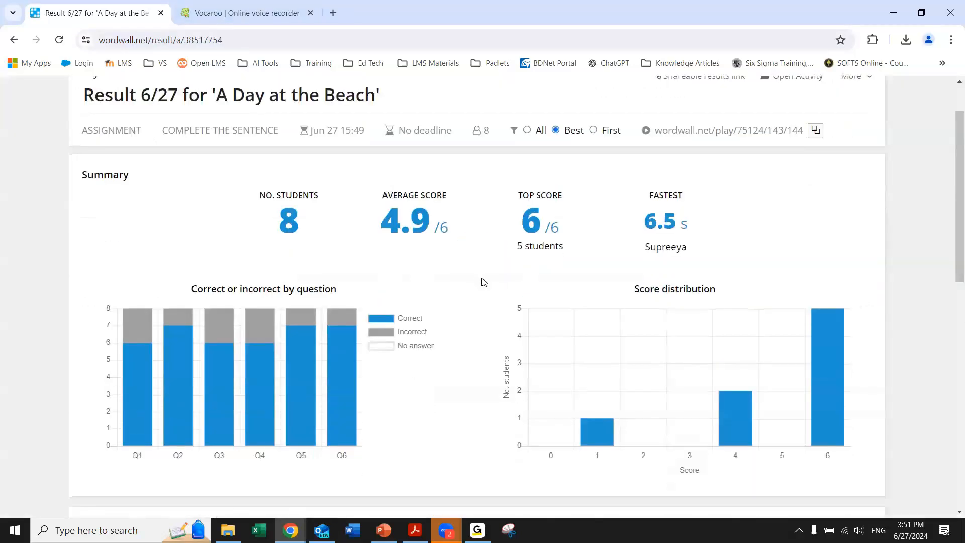
scroll(481, 281, up, 2)
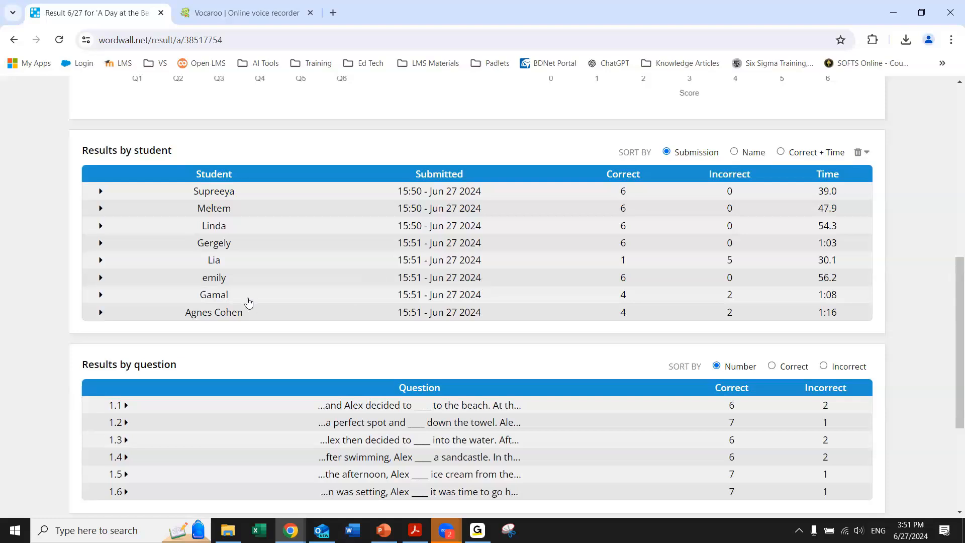
scroll(249, 302, up, 2)
scroll(249, 302, up, 6)
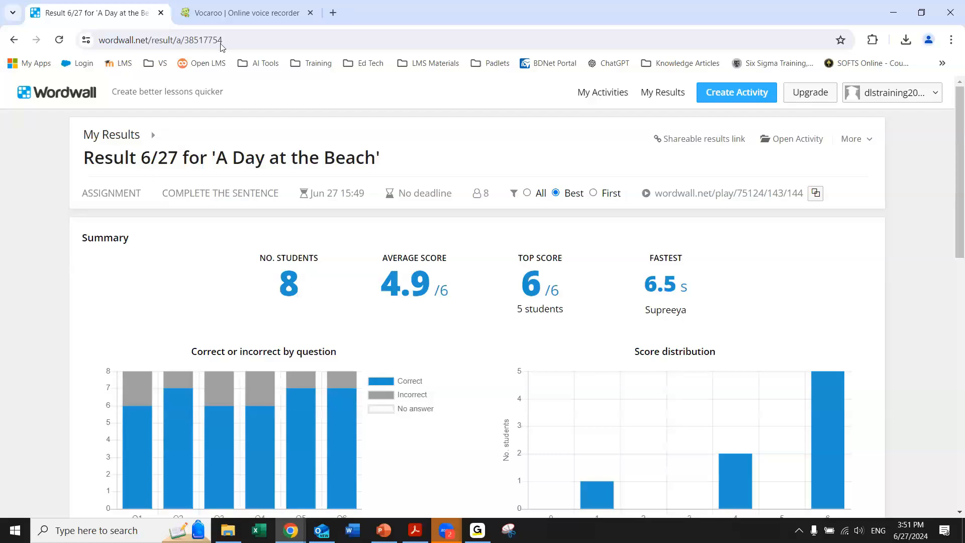
- Open the content editor of "A Day at the Beach" from the saved activities and examine its text, missing words and page options
click(602, 92)
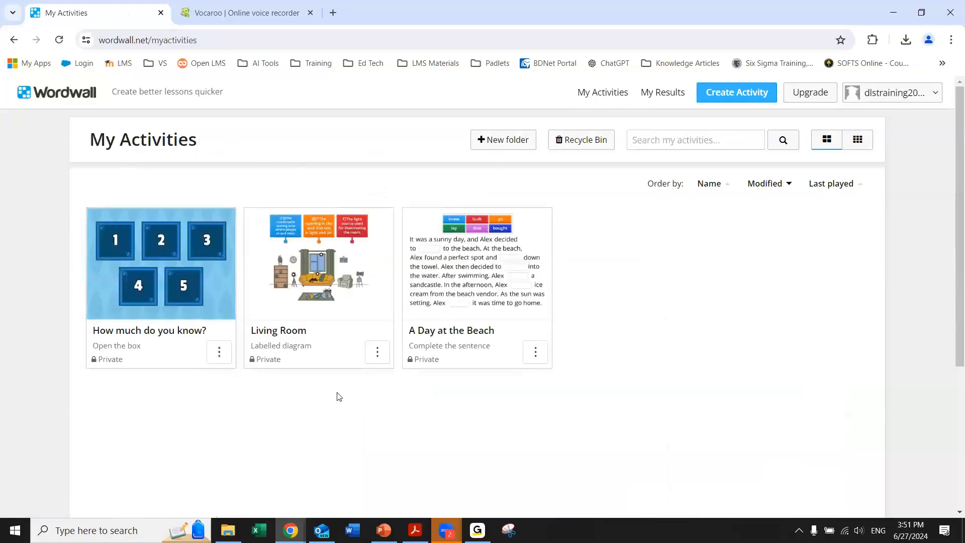
click(535, 352)
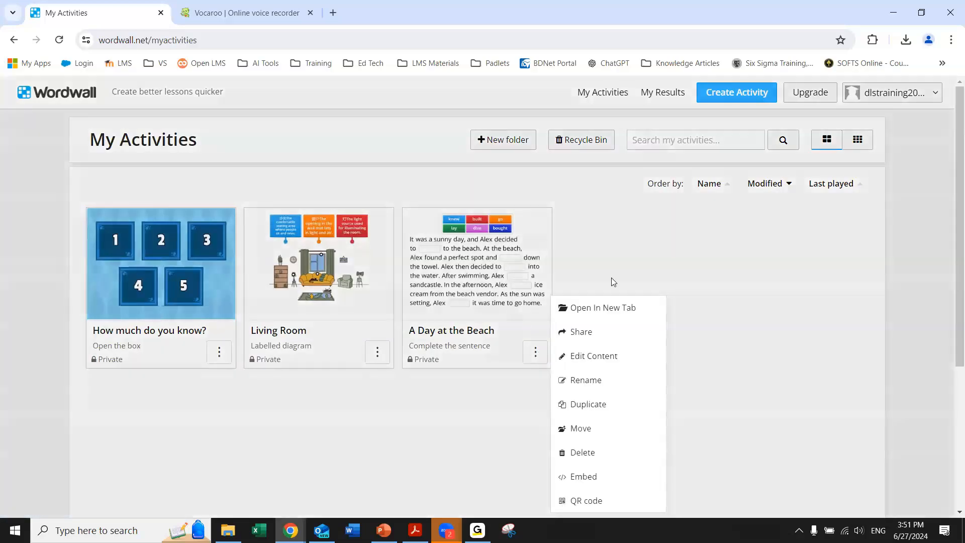
click(589, 355)
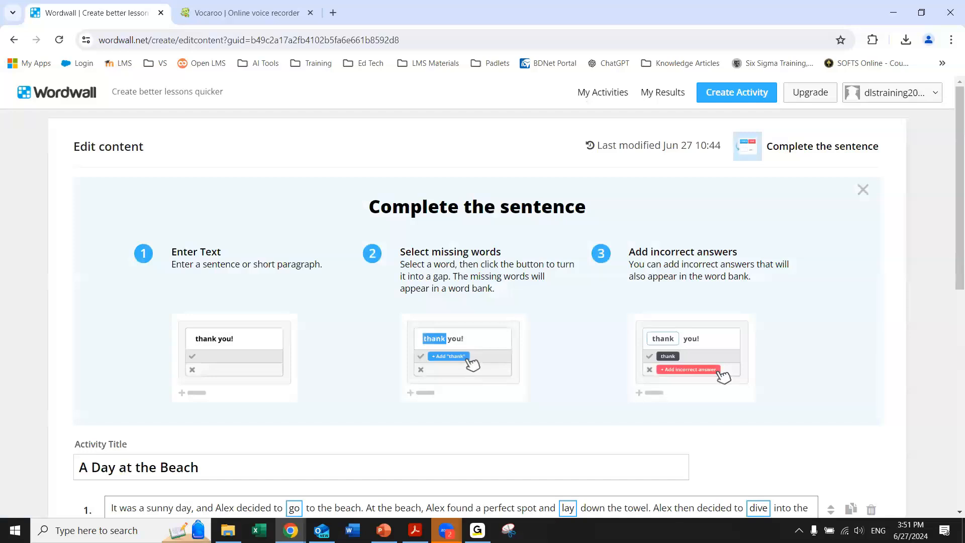
scroll(53, 285, down, 3)
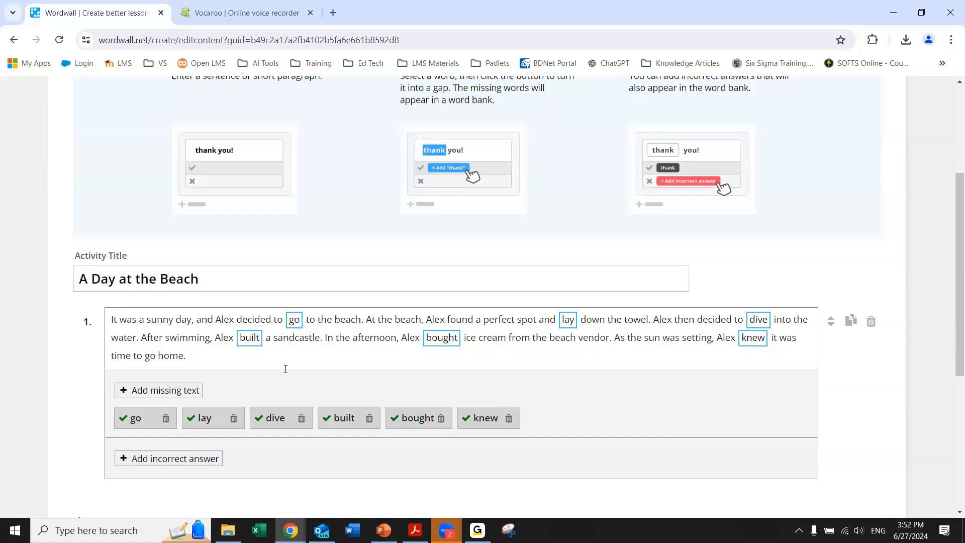
scroll(286, 369, down, 1)
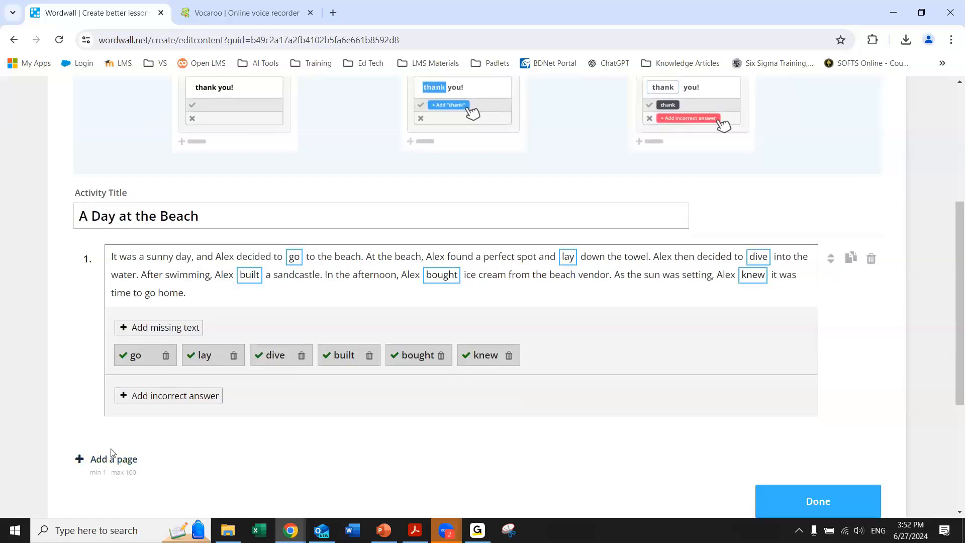
scroll(112, 452, down, 2)
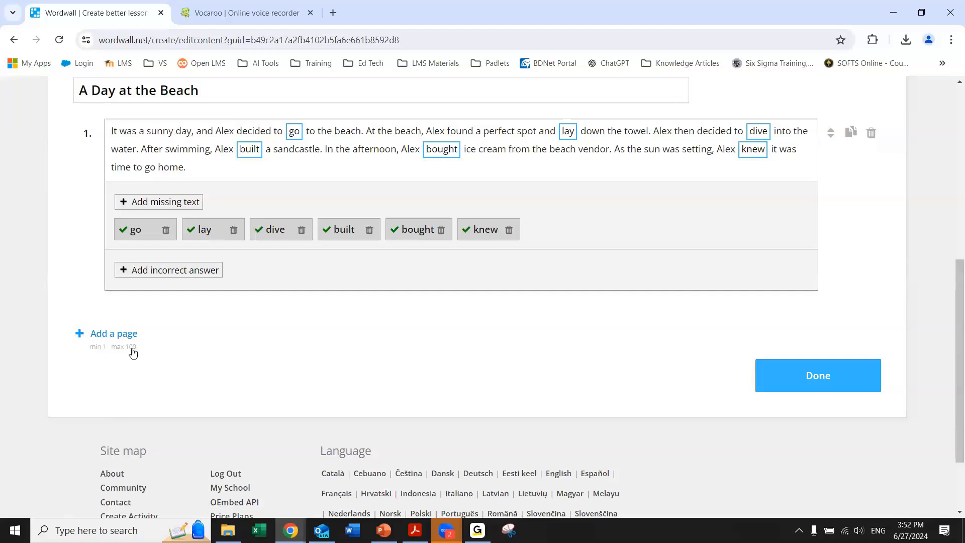
scroll(134, 351, up, 4)
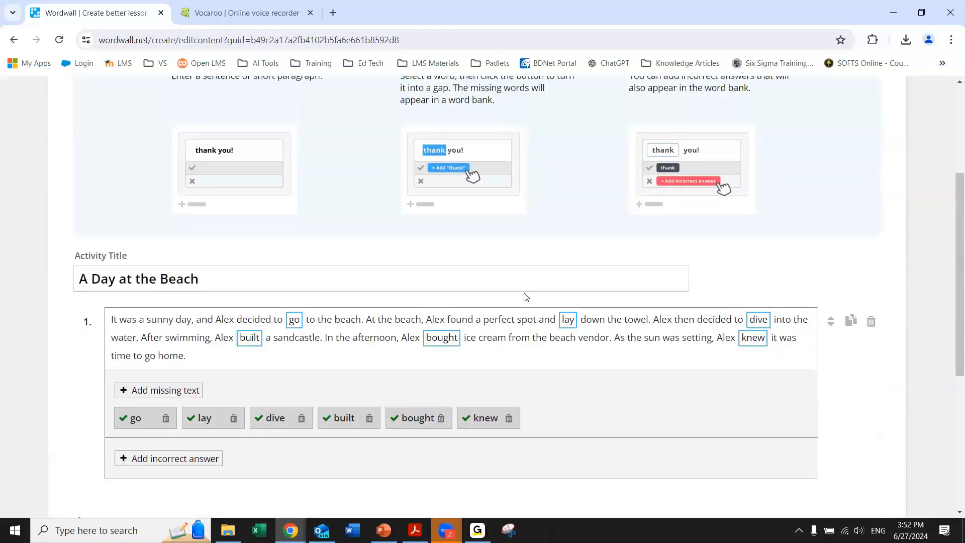
- Remove the missing words "knew", "bought", "built", "dive", "lay" and "go" from the "A Day at the Beach" text
click(508, 418)
click(441, 419)
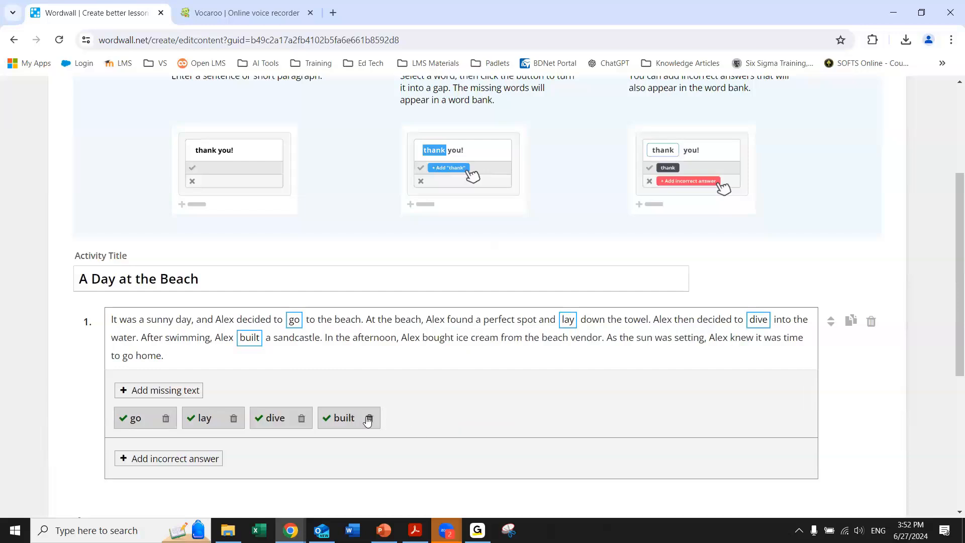
click(369, 419)
click(301, 419)
click(233, 418)
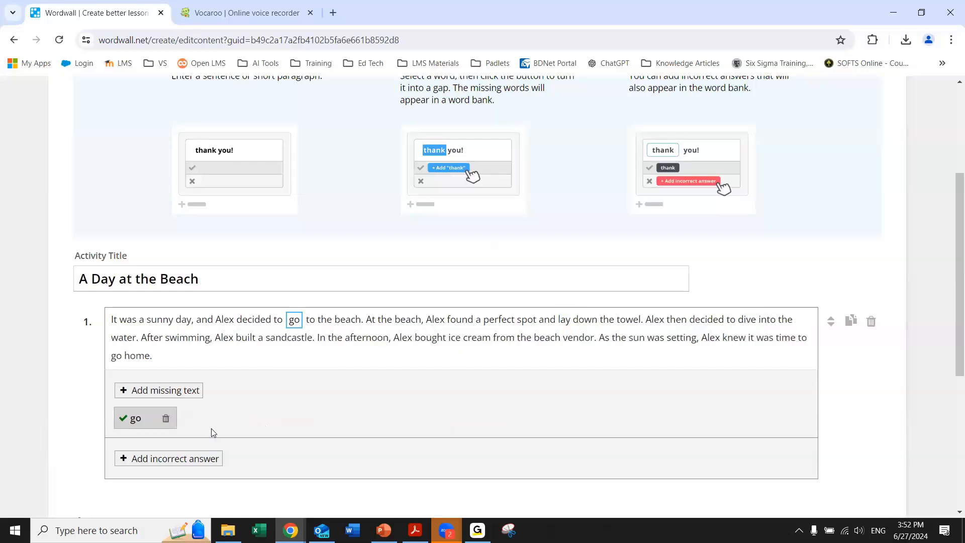
click(165, 418)
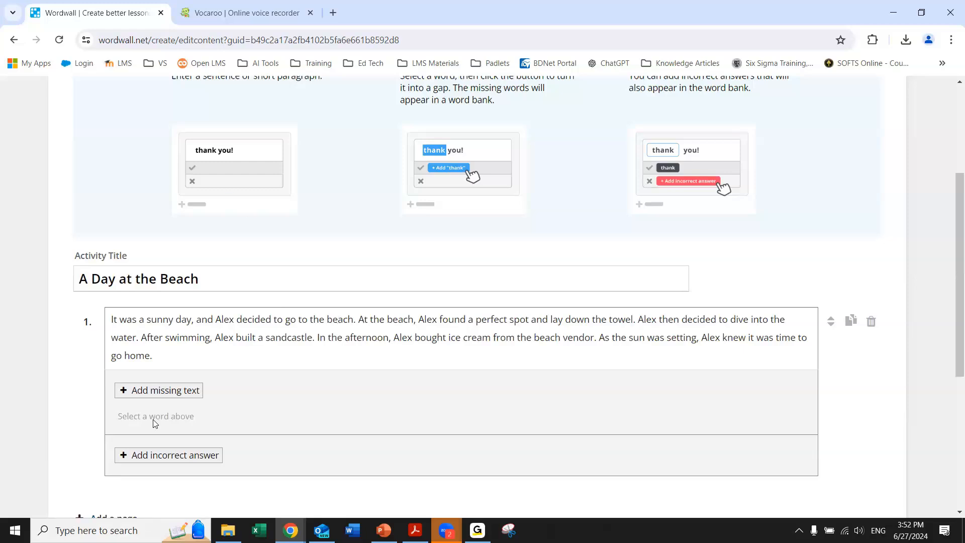
- Mark "decided" and "found" in the "A Day at the Beach" text as missing words
click(184, 398)
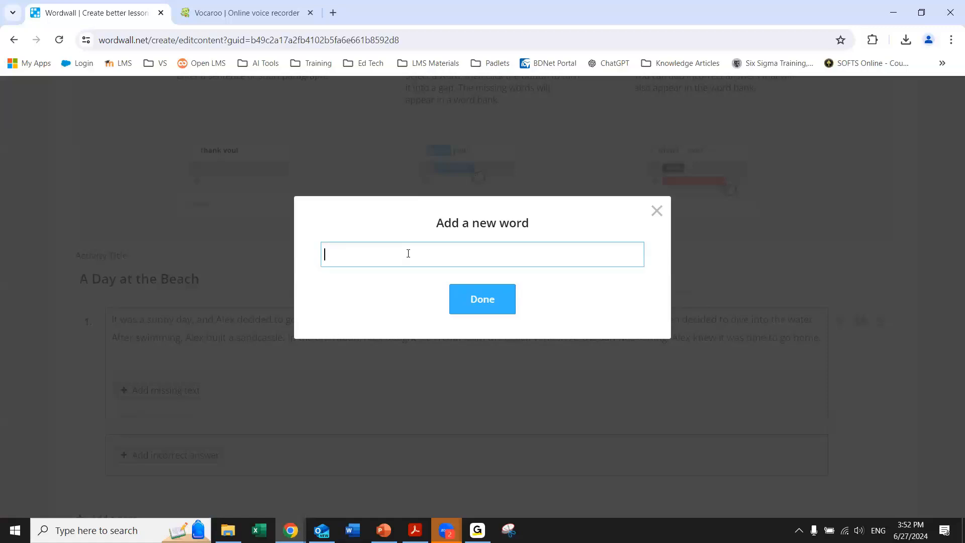
click(656, 210)
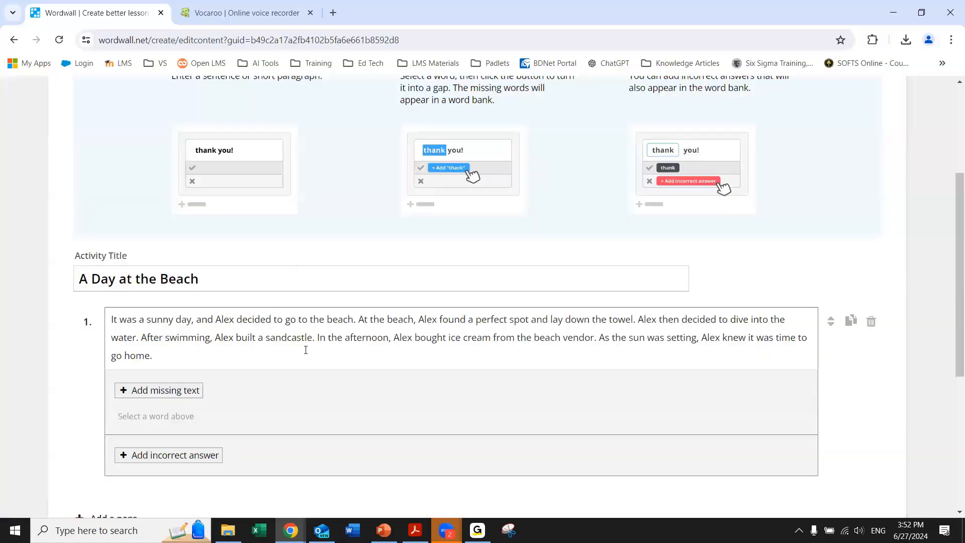
drag(236, 316, 272, 316)
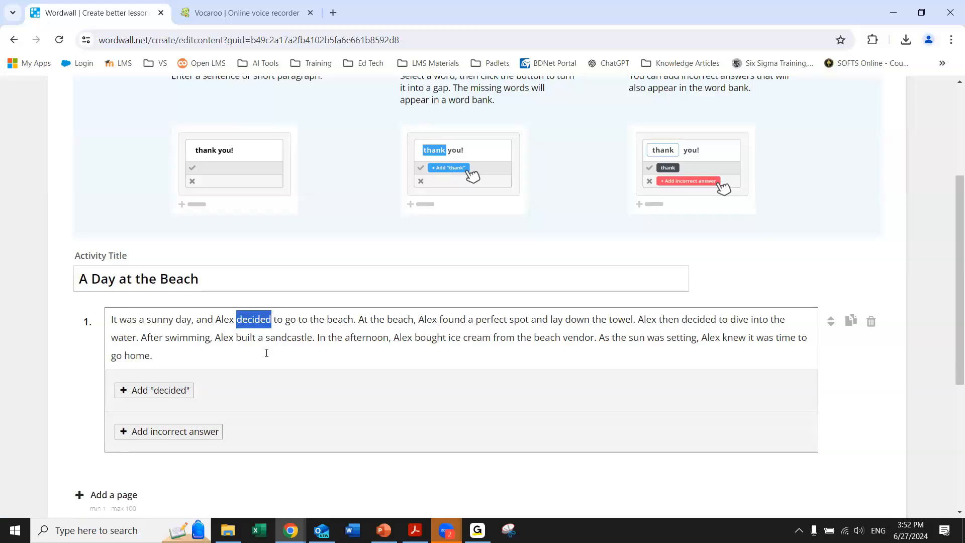
click(147, 391)
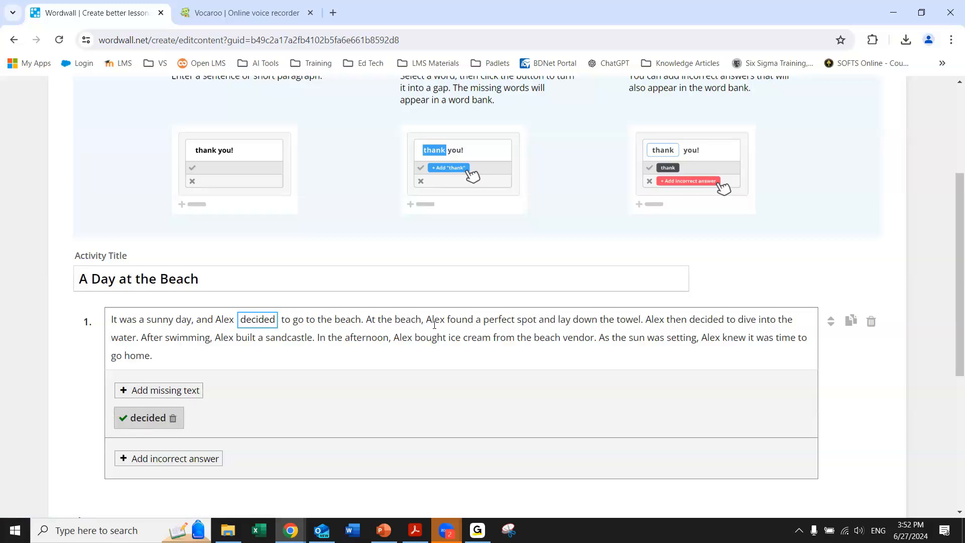
drag(447, 320, 475, 315)
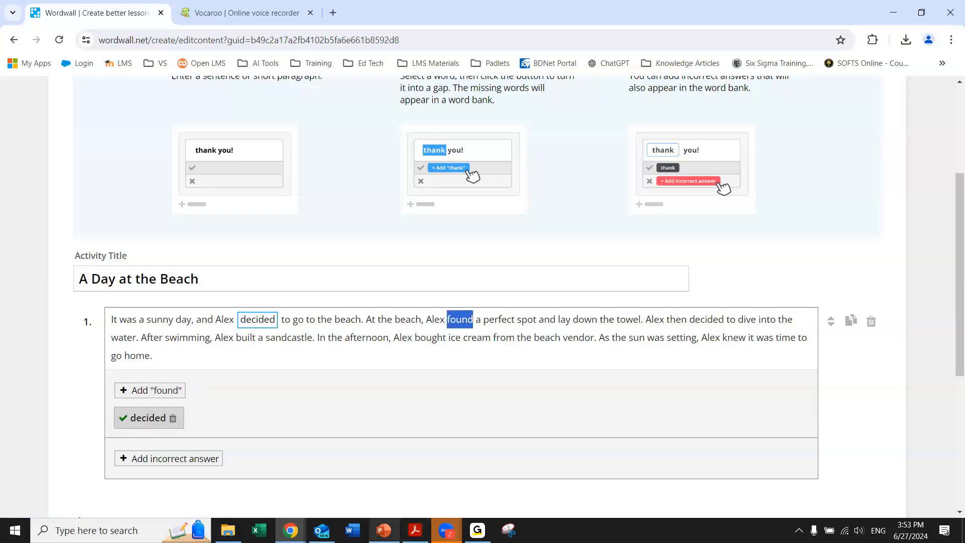
click(149, 391)
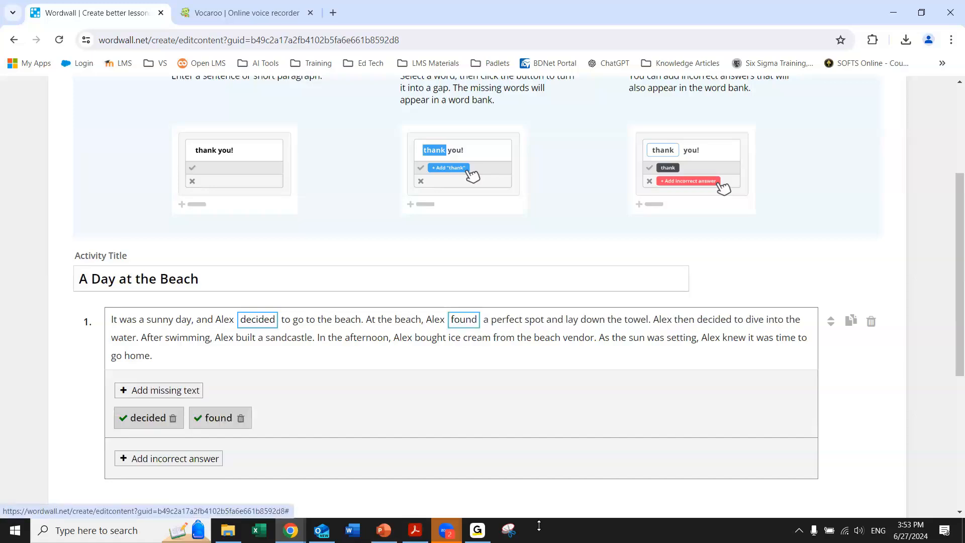
- View the dialog for adding an incorrect answer, close it, and look over the rest of the content editor
click(192, 460)
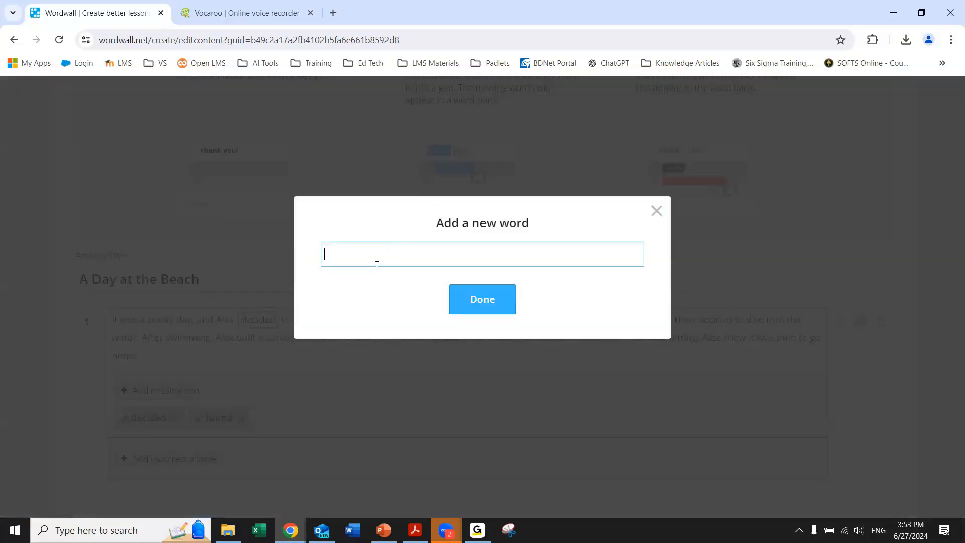
click(655, 211)
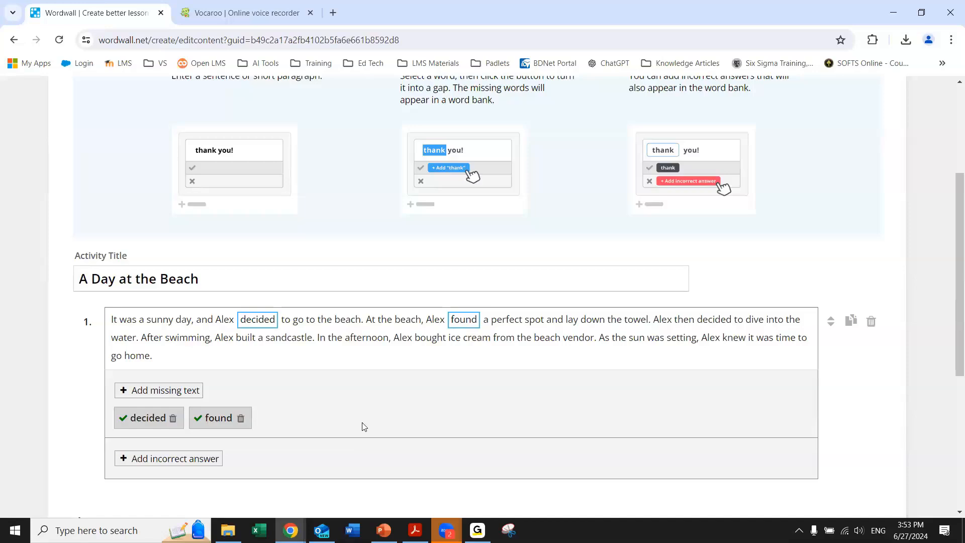
scroll(363, 426, down, 3)
scroll(364, 426, up, 2)
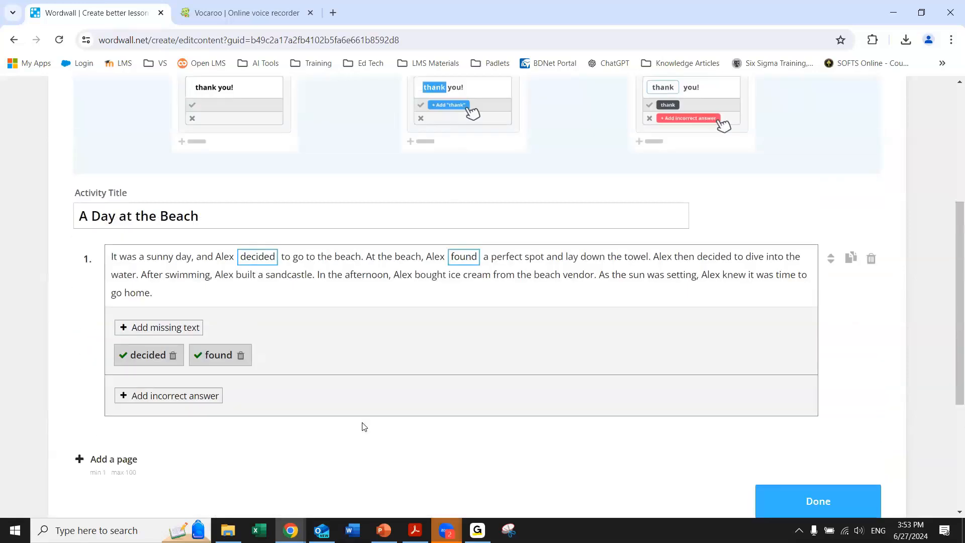
scroll(363, 426, up, 4)
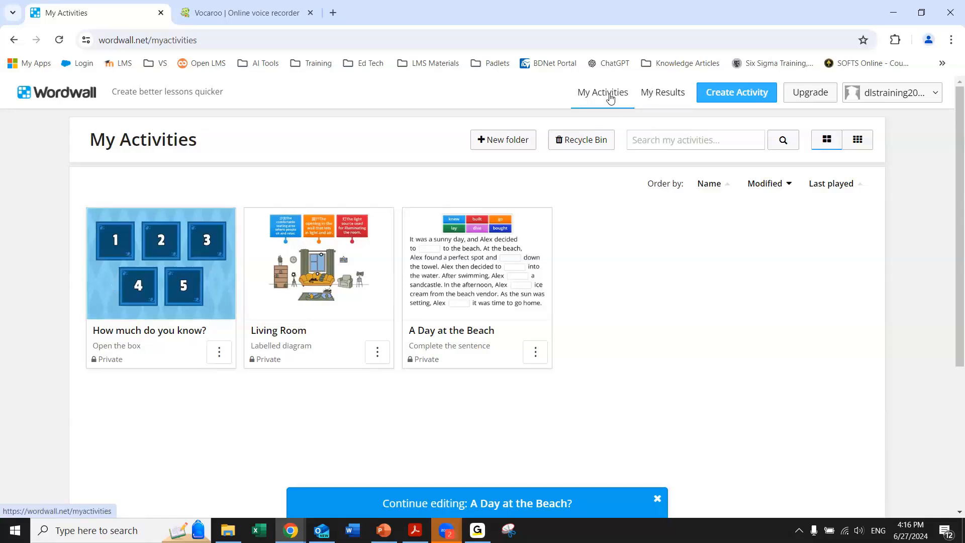
- Preview "How much do you know?" in the Spin the wheel template, start the activity, and return to the saved activities
click(99, 303)
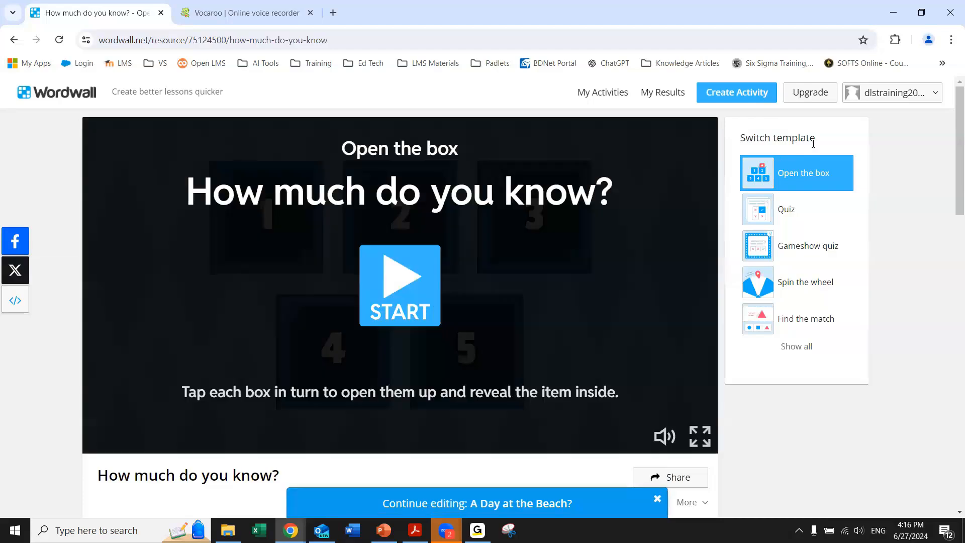
scroll(815, 316, down, 3)
scroll(804, 282, up, 3)
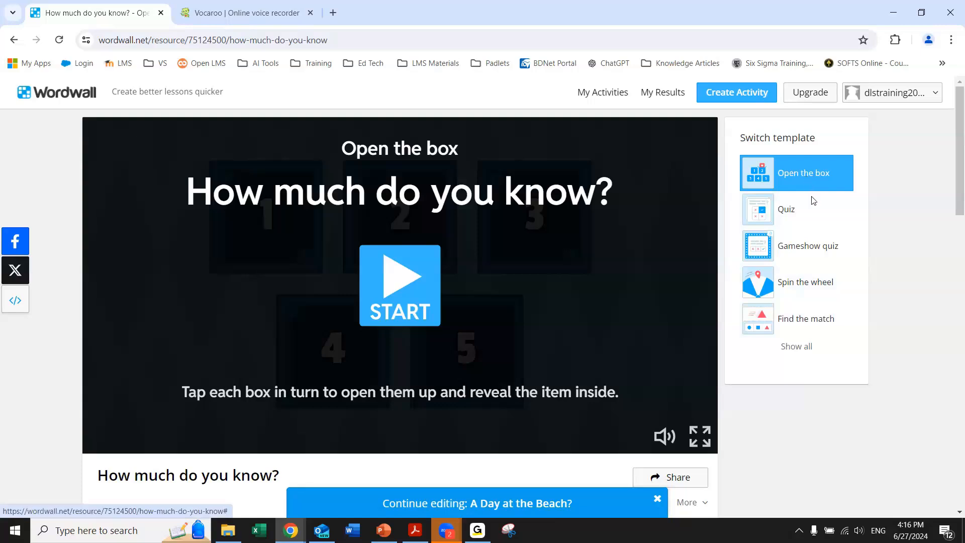
click(809, 285)
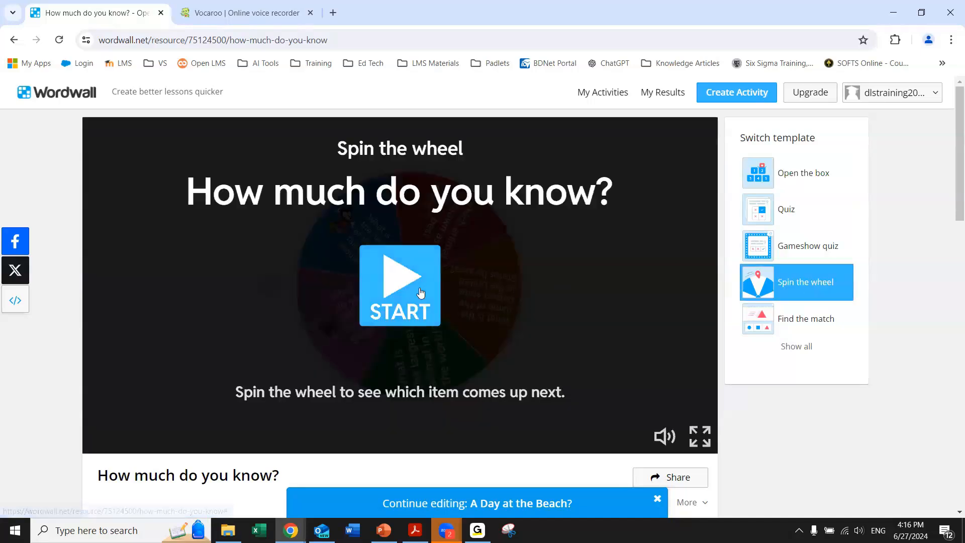
click(532, 324)
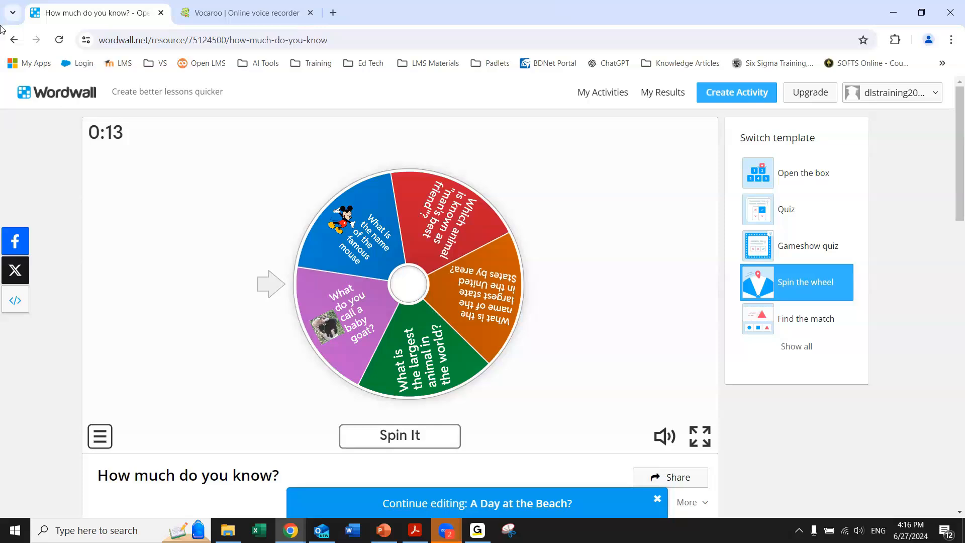
click(13, 40)
- Examine the questions and answers in the content editor of "How much do you know?", and return to the saved activities
click(220, 352)
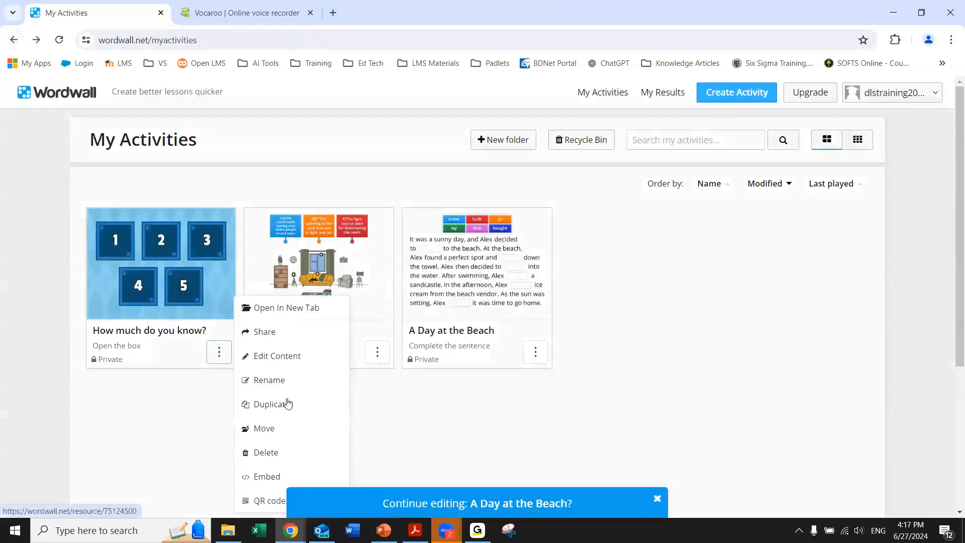
click(280, 358)
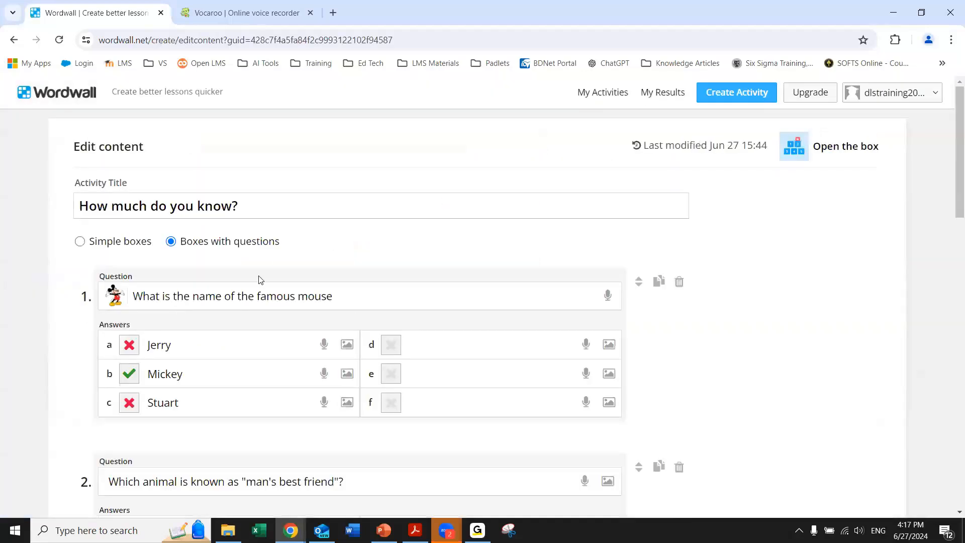
scroll(260, 280, down, 15)
scroll(261, 271, up, 6)
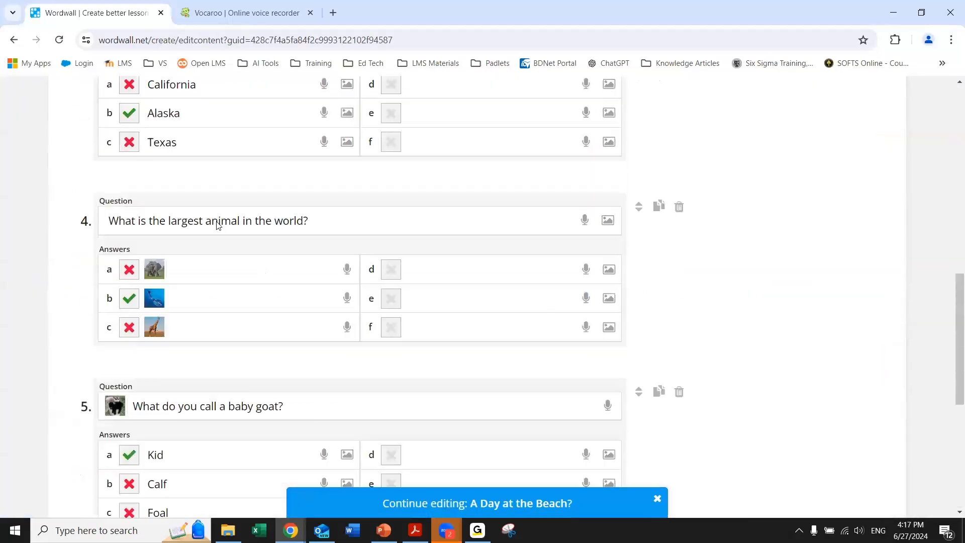
scroll(217, 225, up, 8)
key(alt+Left)
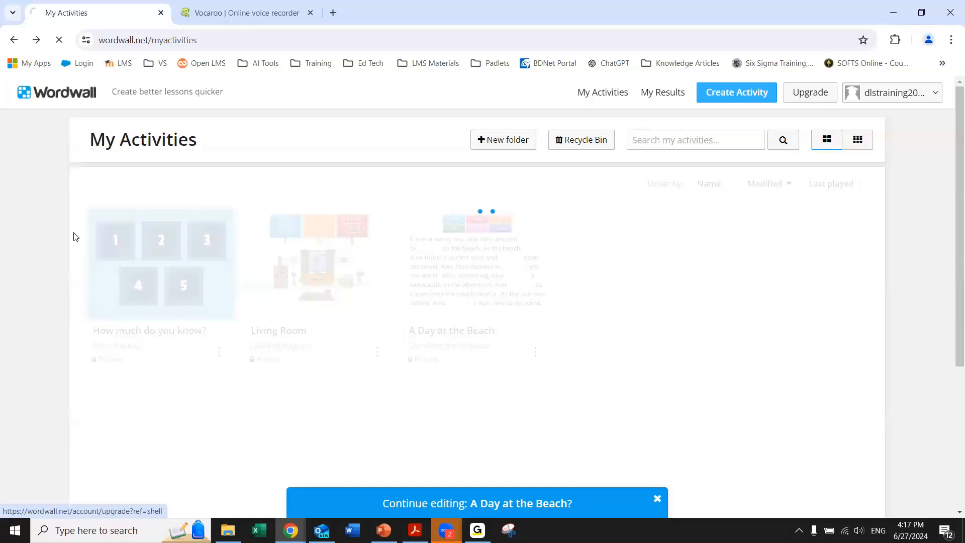
- View the assignments listed for "A Day at the Beach", open its content editor, and check the missing words
scroll(75, 236, down, 5)
scroll(384, 344, down, 3)
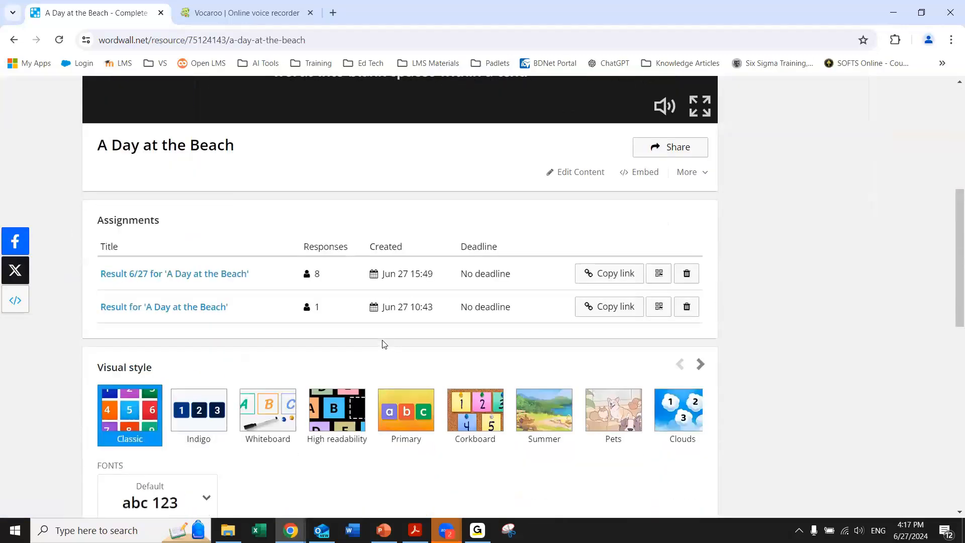
scroll(250, 323, up, 4)
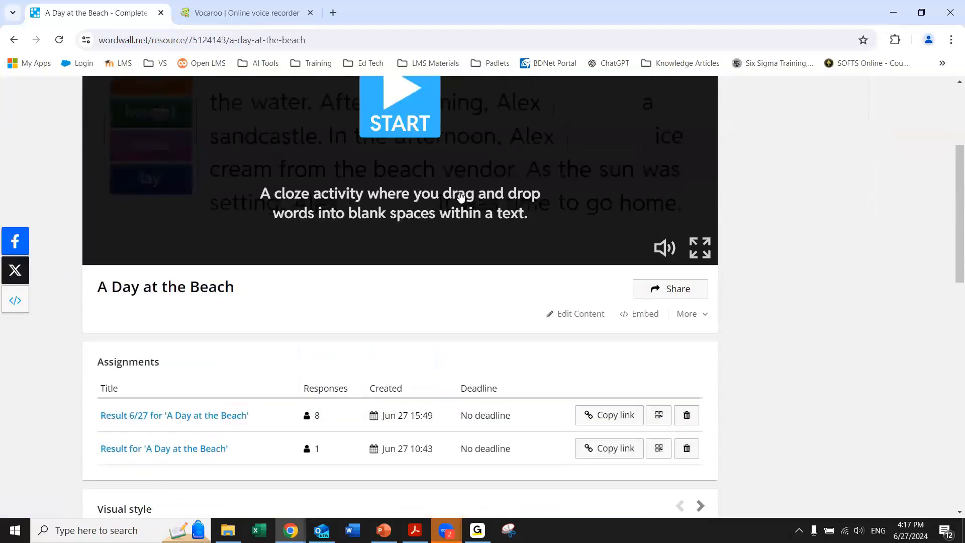
click(562, 320)
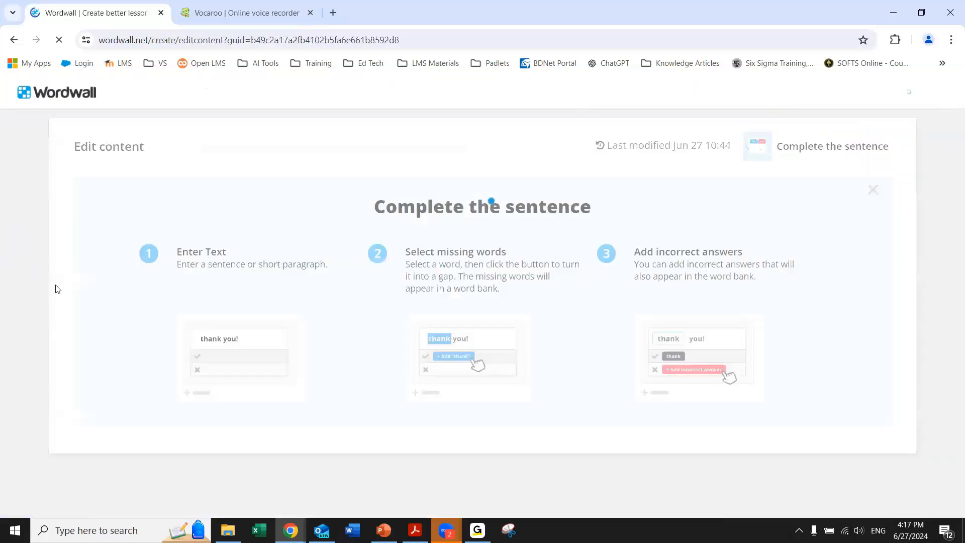
scroll(239, 261, down, 3)
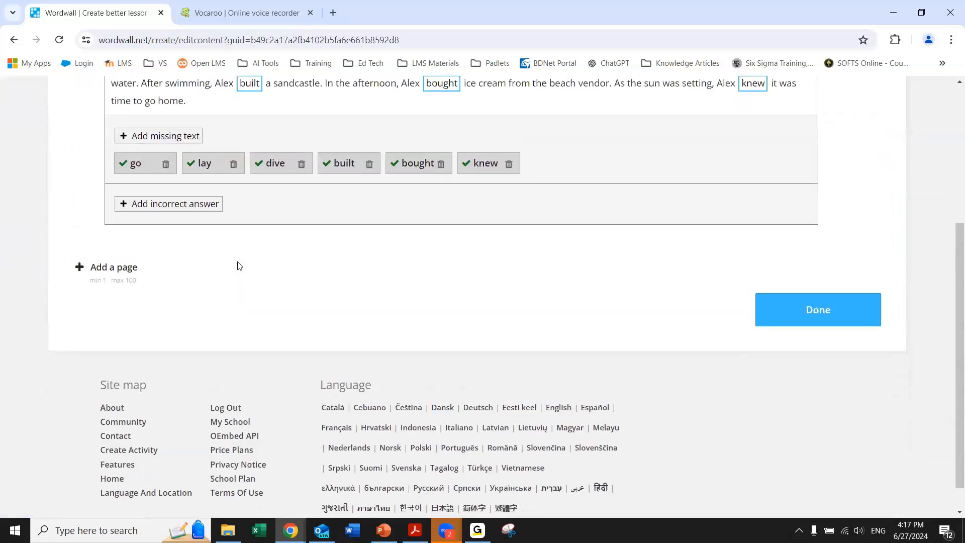
- Return from the content editor to the "A Day at the Beach" activity page and browse its available visual styles
scroll(238, 262, up, 4)
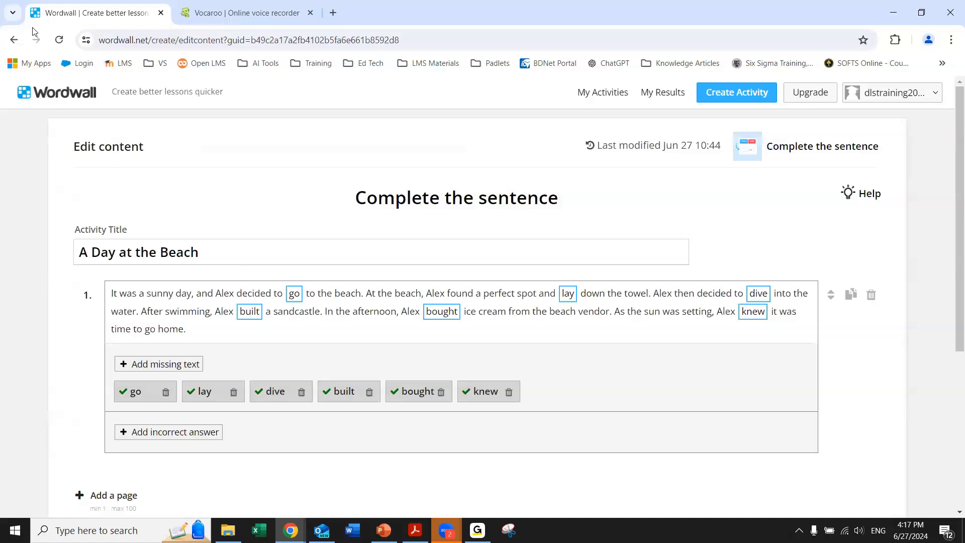
click(12, 42)
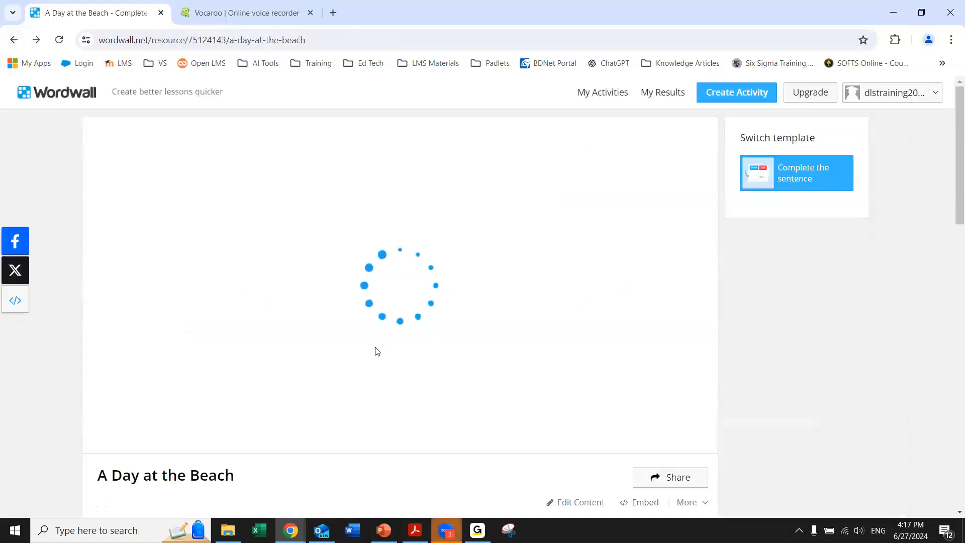
scroll(215, 382, down, 5)
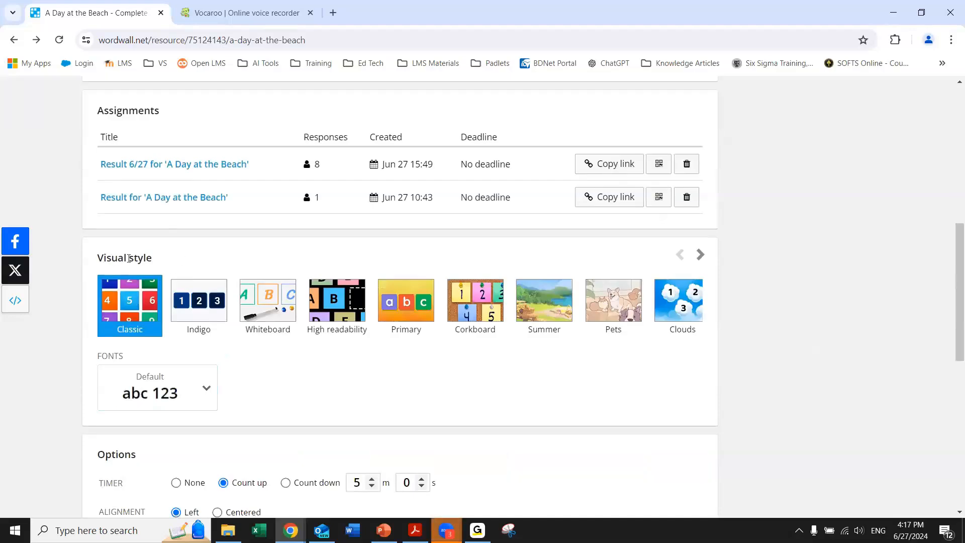
drag(152, 258, 104, 259)
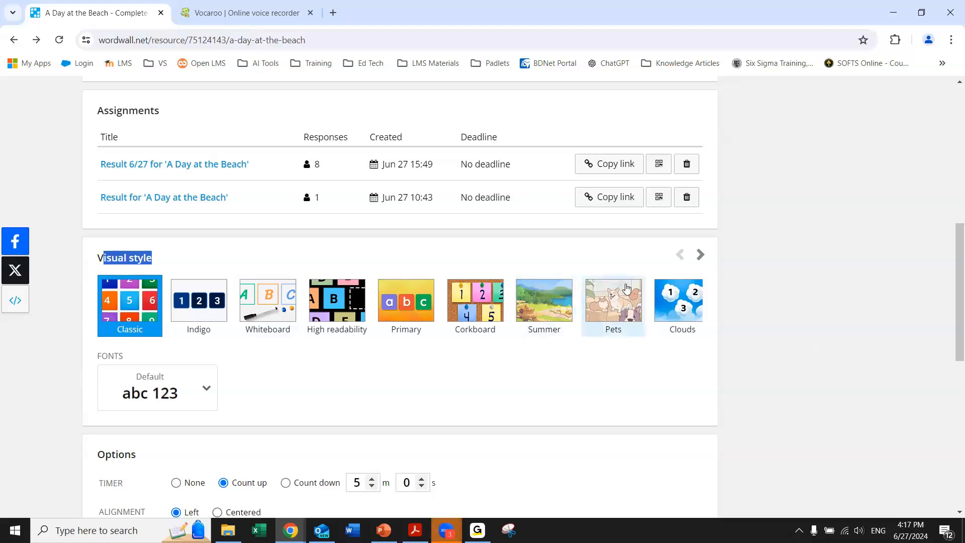
click(700, 255)
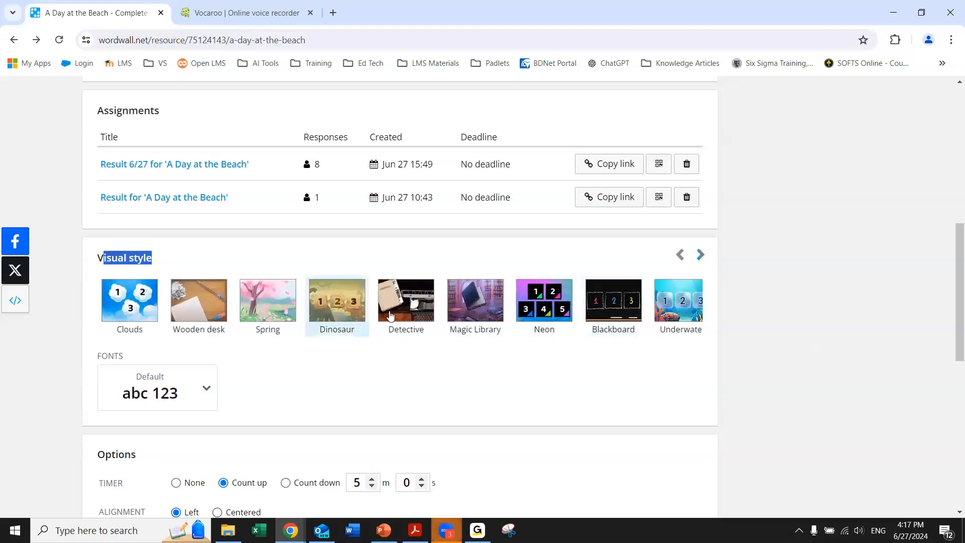
scroll(312, 418, down, 1)
scroll(177, 312, up, 1)
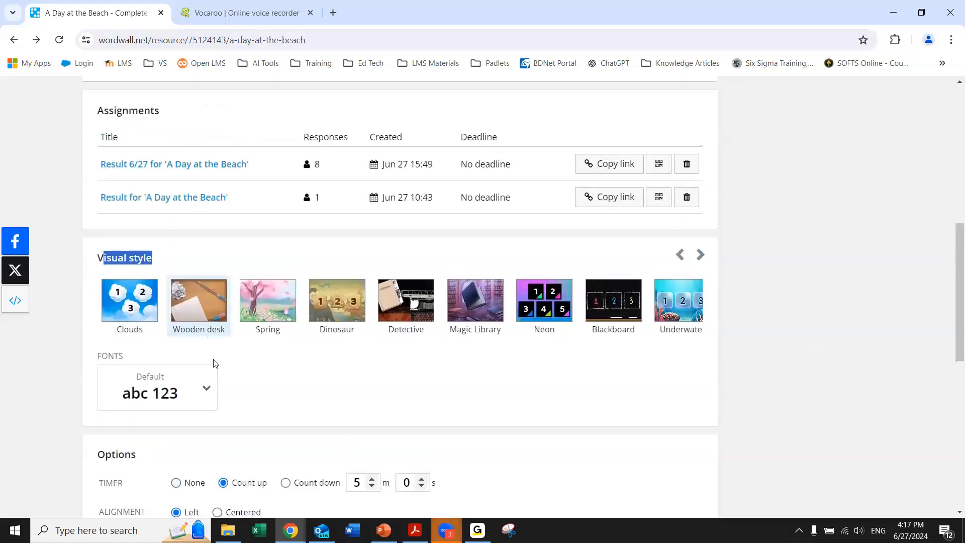
- Examine the timer, alignment, random and end-of-game options of "A Day at the Beach", including the additional default and revert settings
scroll(220, 394, down, 2)
scroll(223, 392, down, 1)
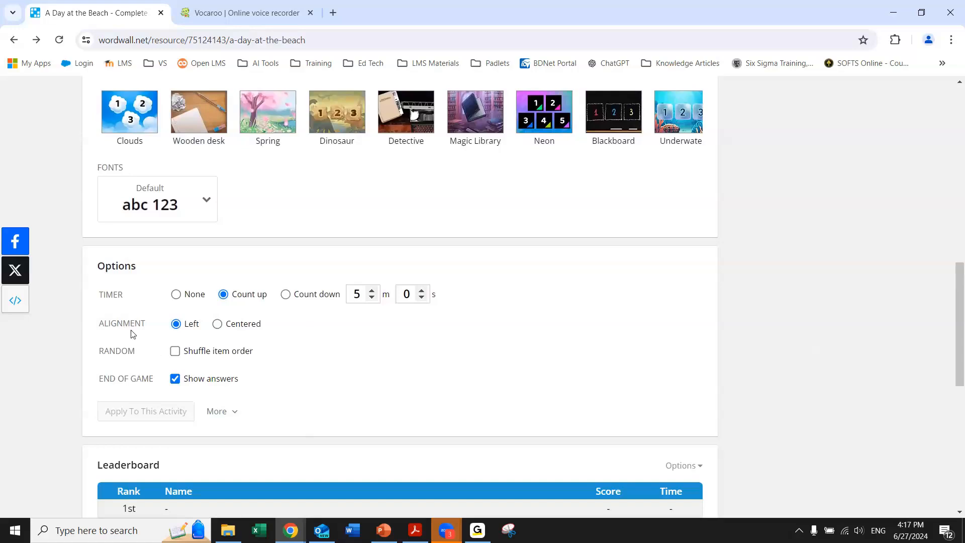
drag(101, 294, 130, 297)
click(106, 353)
double_click(107, 354)
click(234, 414)
click(289, 399)
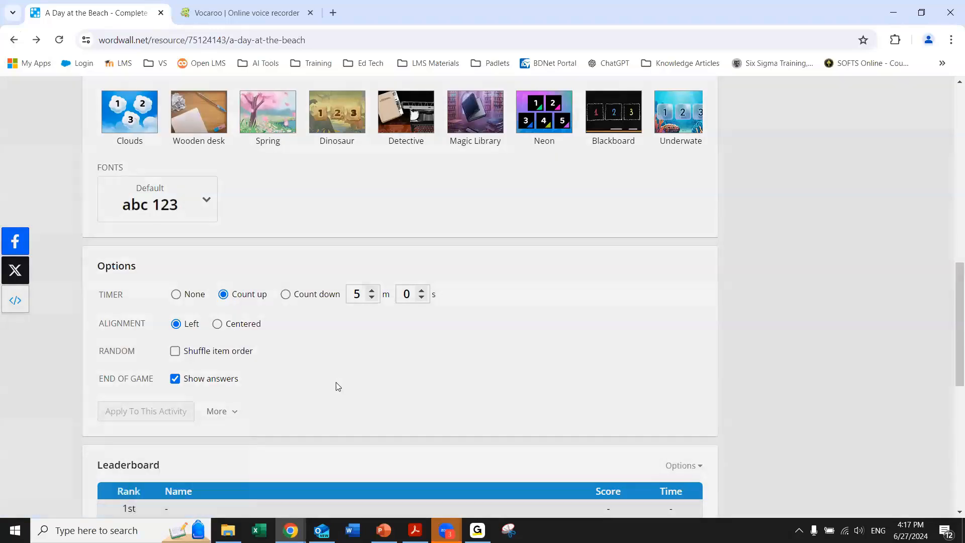
click(225, 411)
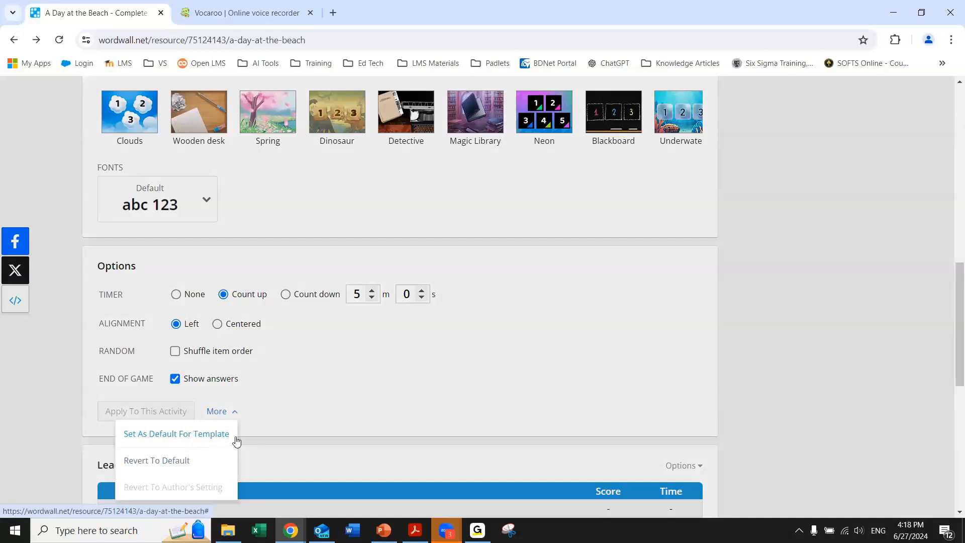
click(309, 419)
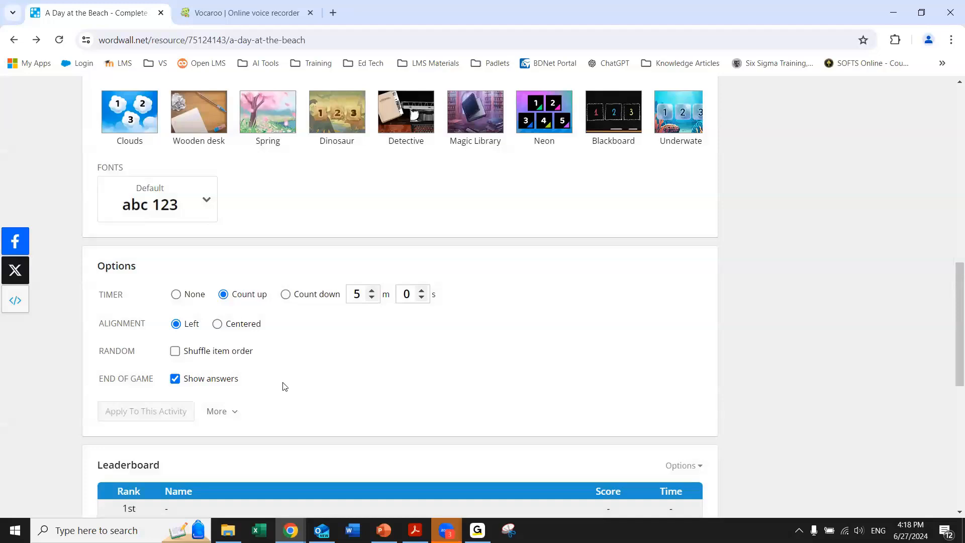
scroll(310, 417, down, 3)
scroll(310, 417, up, 8)
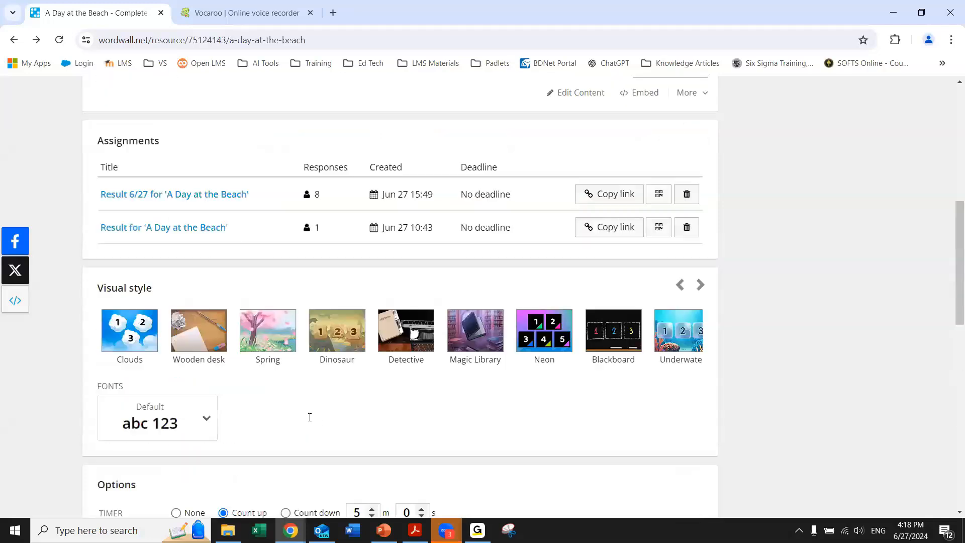
scroll(310, 417, up, 7)
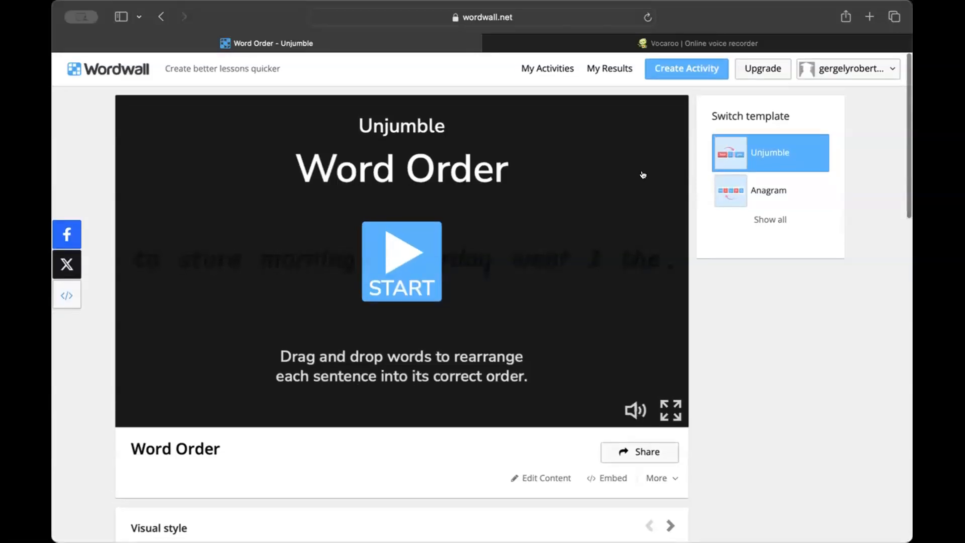
- Open the saved "Wheel of Knowledge" activity in the content editor
click(543, 69)
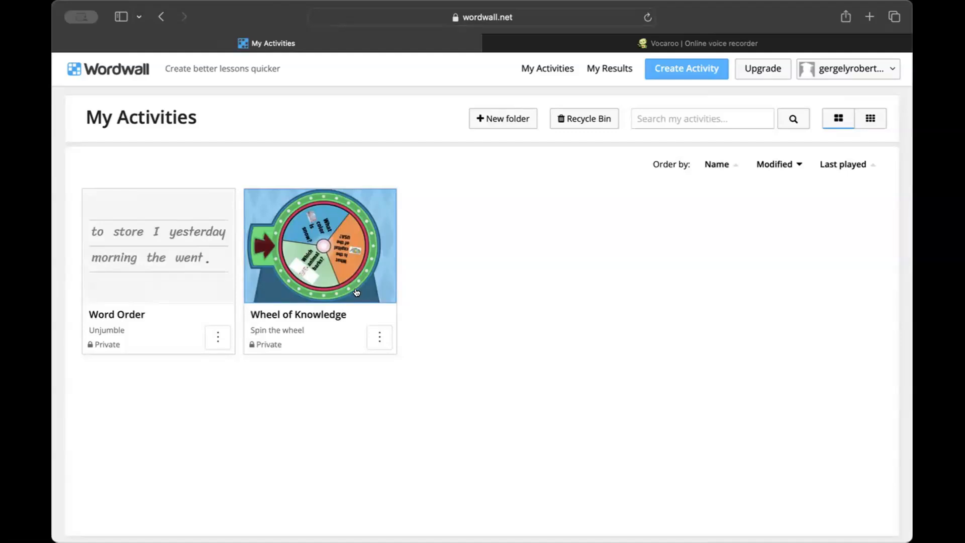
click(357, 292)
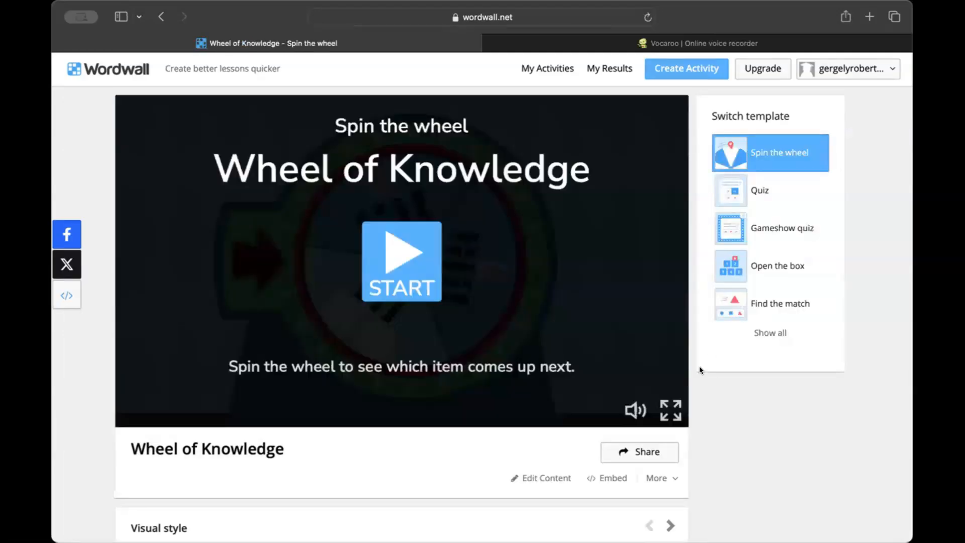
click(530, 477)
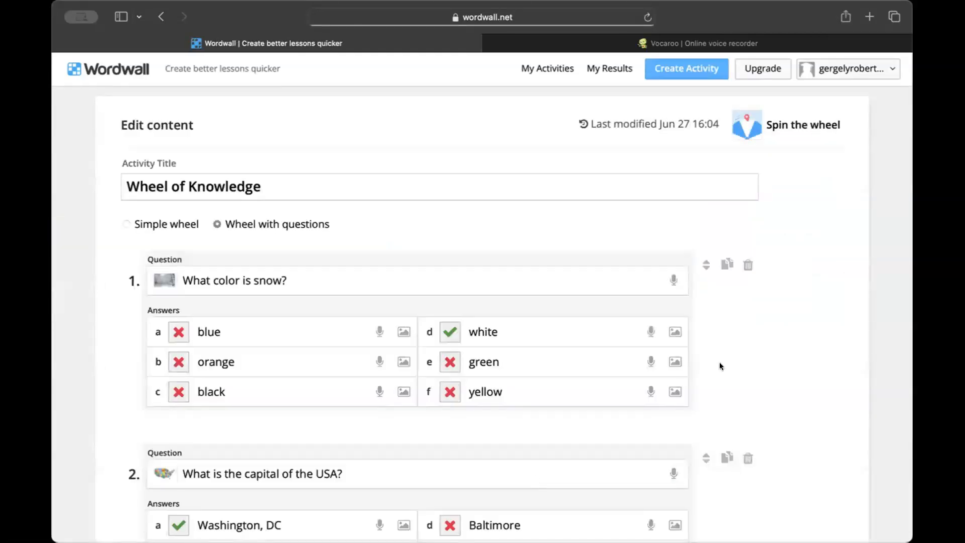
- Review the "Wheel of Knowledge" questions, images and marked answers, and finish editing to return to the activity page
scroll(719, 365, down, 1)
scroll(719, 366, down, 3)
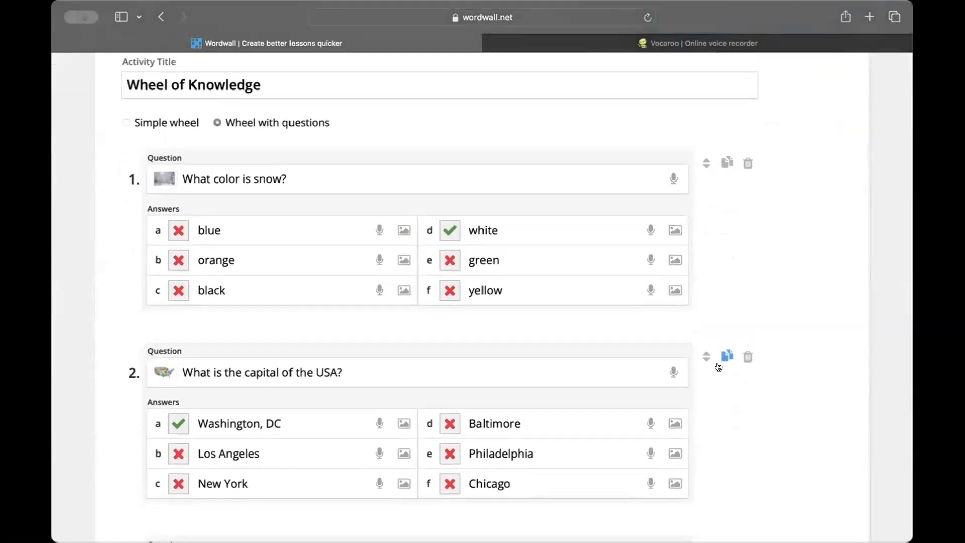
scroll(718, 367, down, 1)
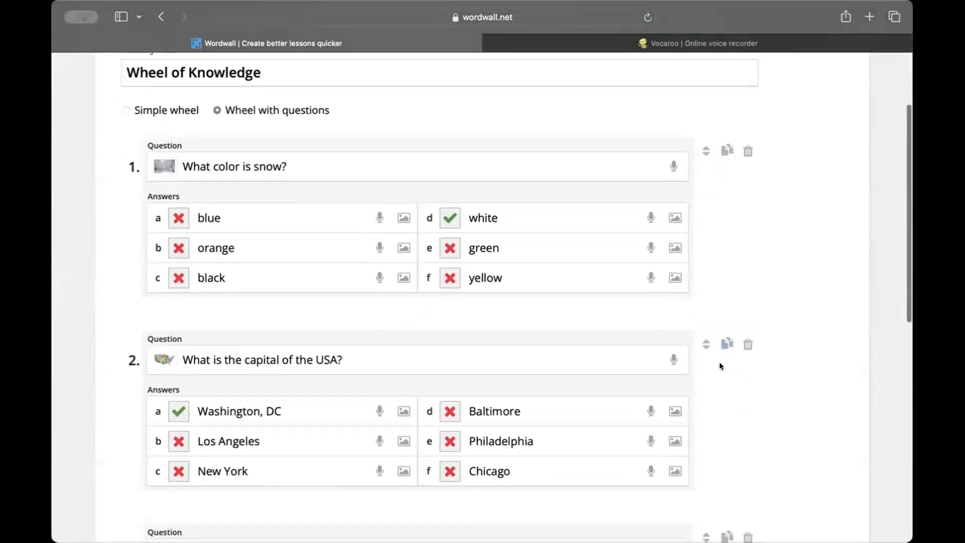
scroll(719, 366, down, 1)
scroll(719, 366, down, 2)
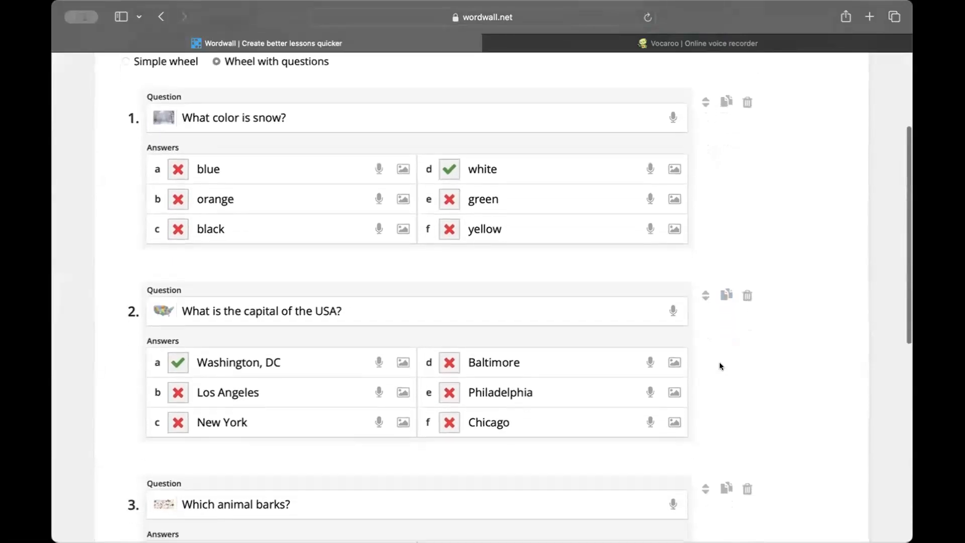
scroll(719, 366, down, 10)
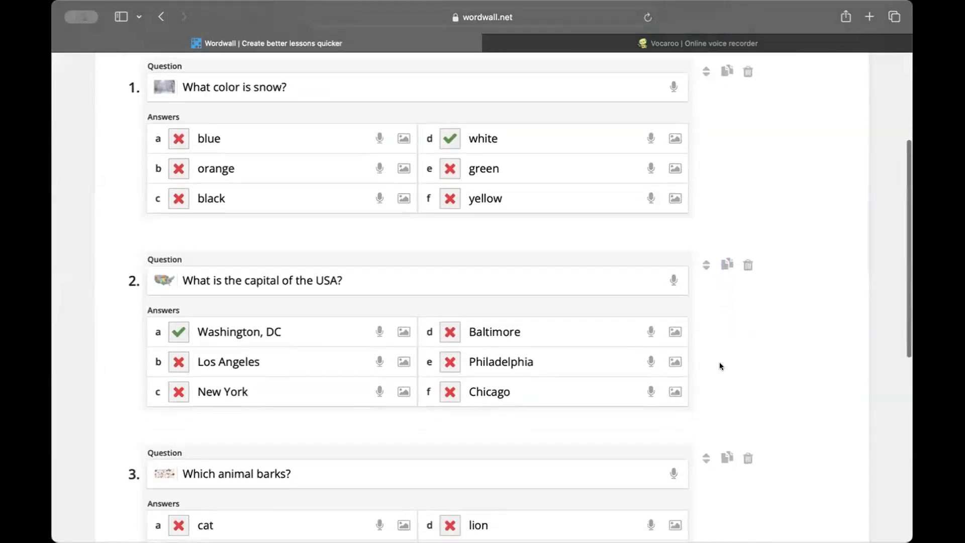
scroll(726, 392, up, 2)
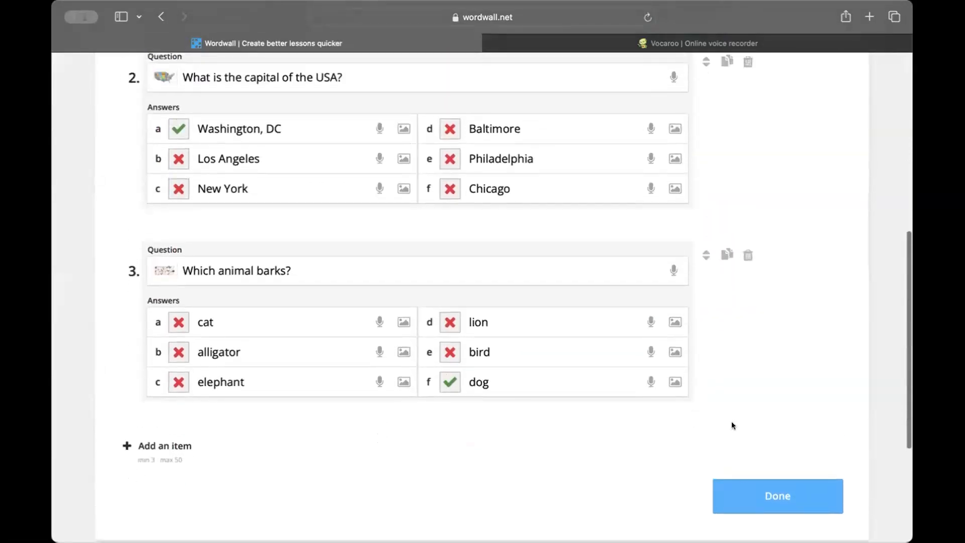
click(747, 496)
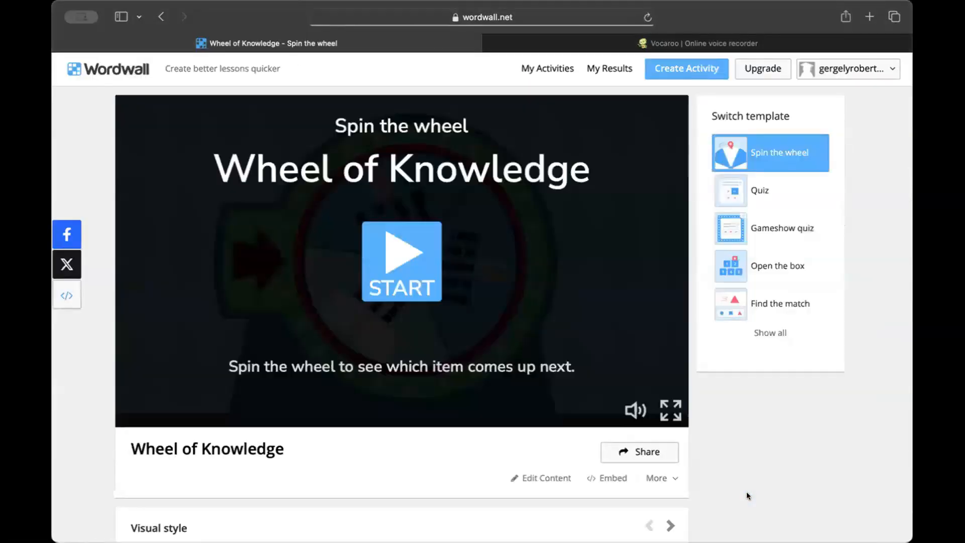
- Start "Wheel of Knowledge", spin the wheel, and answer "What color is snow?" with "white"
click(387, 267)
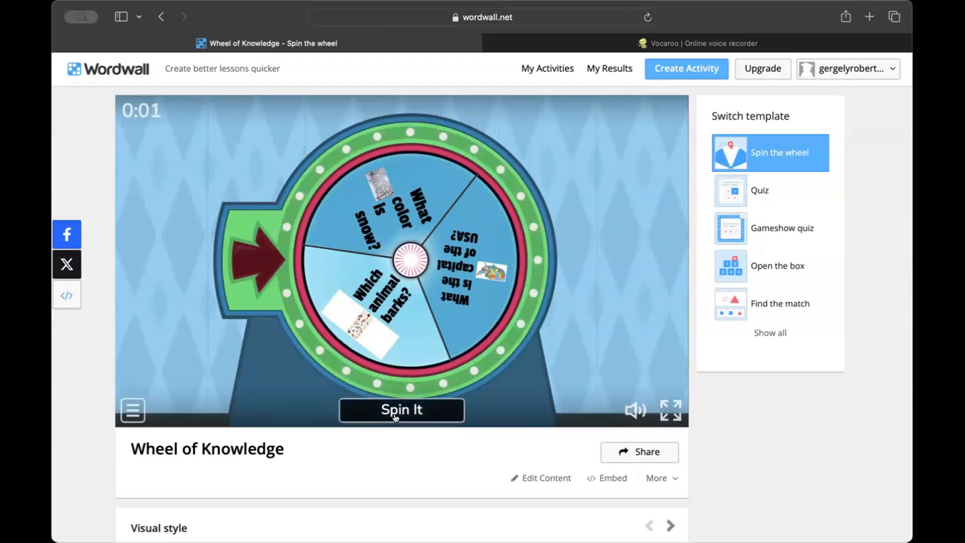
click(394, 415)
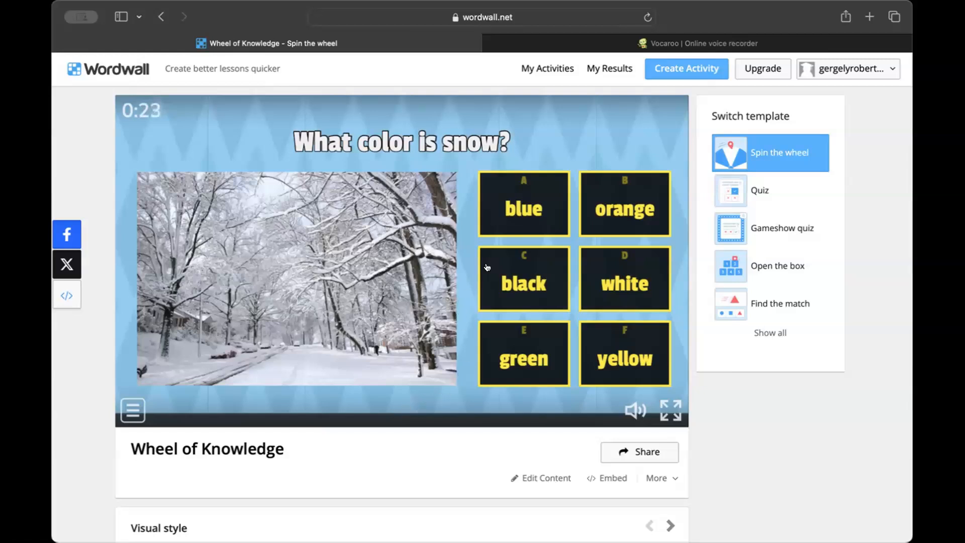
click(613, 285)
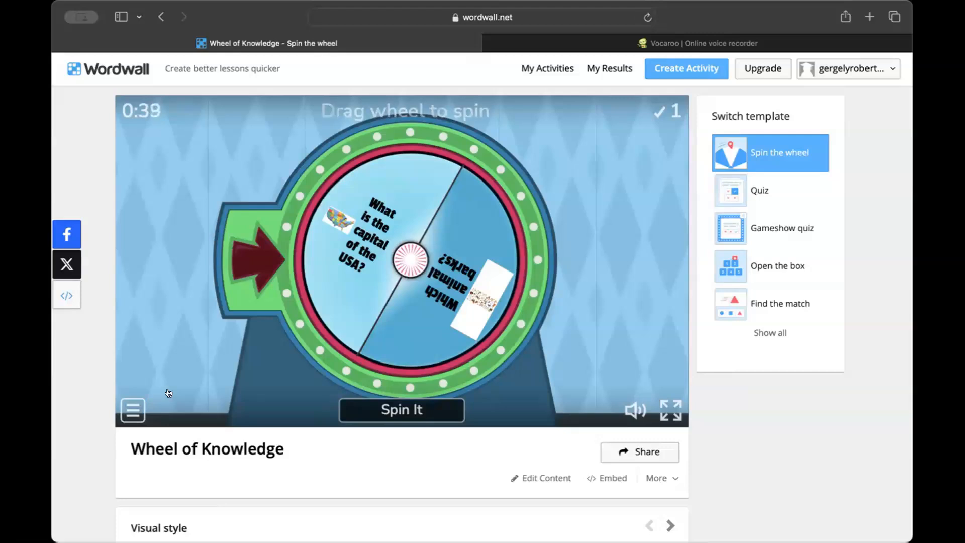
- Examine the visual styles, options and leaderboard below the "Wheel of Knowledge" game, and go back up to the wheel
scroll(243, 488, down, 2)
scroll(243, 487, down, 5)
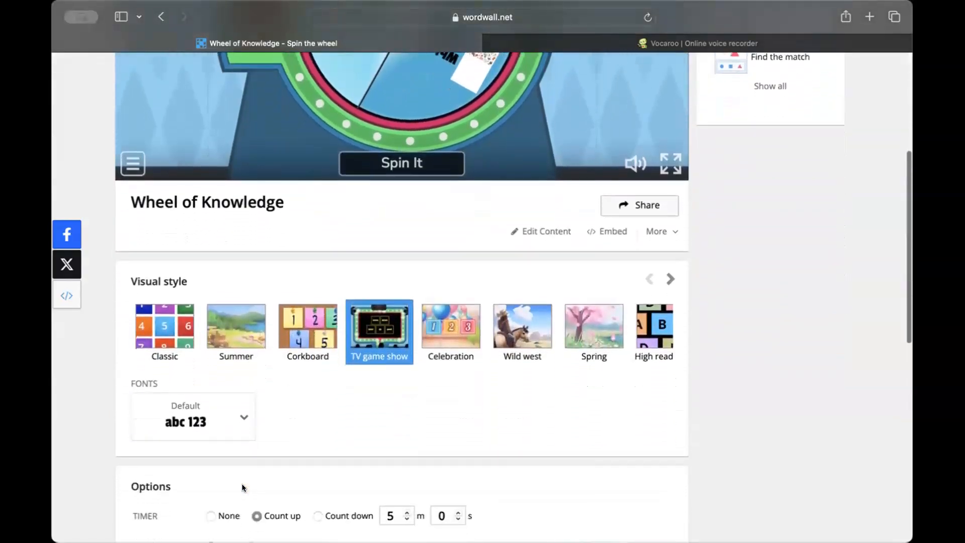
scroll(242, 488, down, 1)
scroll(243, 487, down, 3)
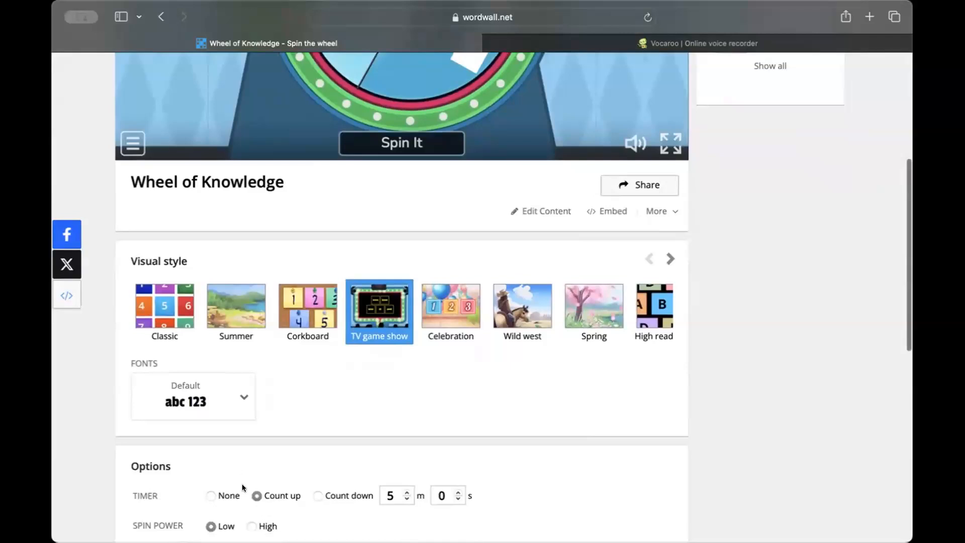
scroll(242, 483, down, 6)
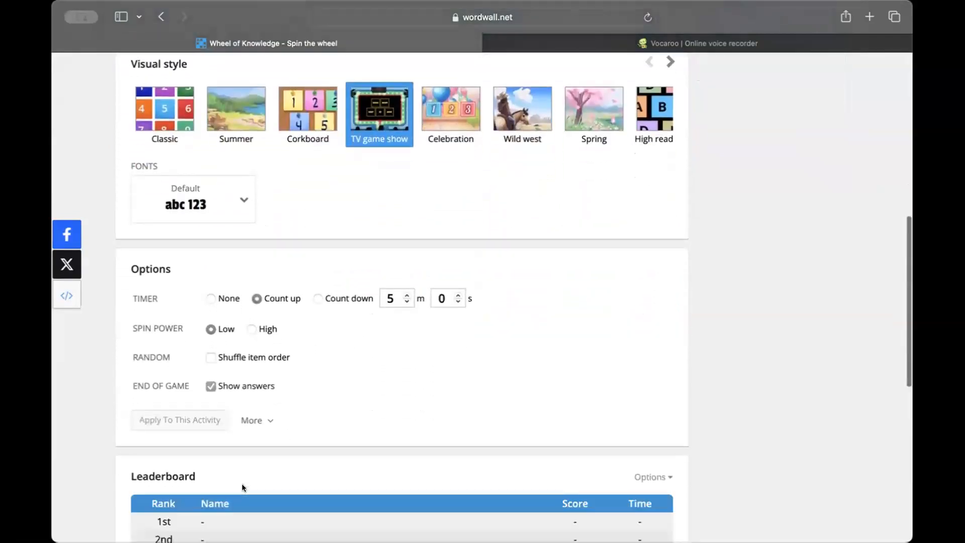
scroll(242, 485, down, 1)
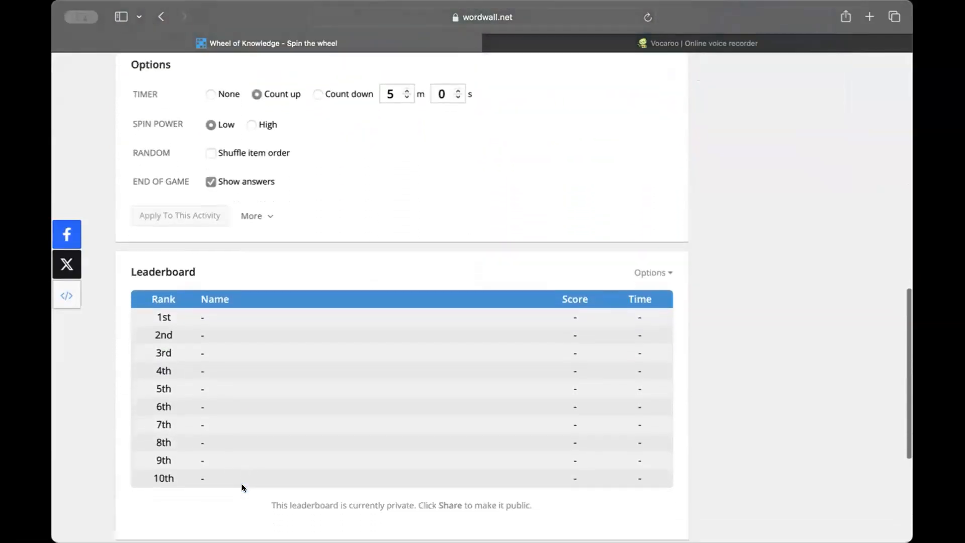
scroll(243, 485, up, 8)
scroll(243, 487, up, 6)
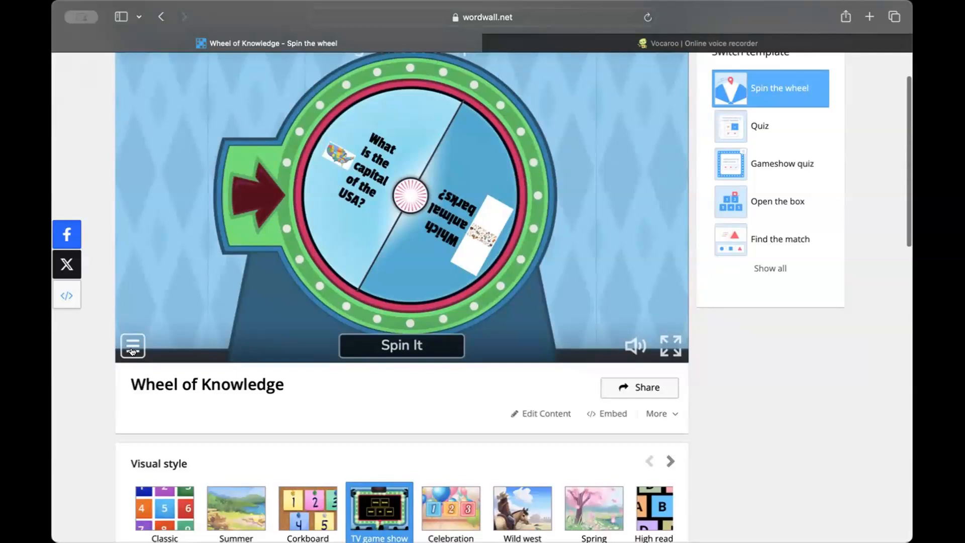
- View the in-game choices for restarting or resuming the wheel, and return to the saved activities
click(132, 347)
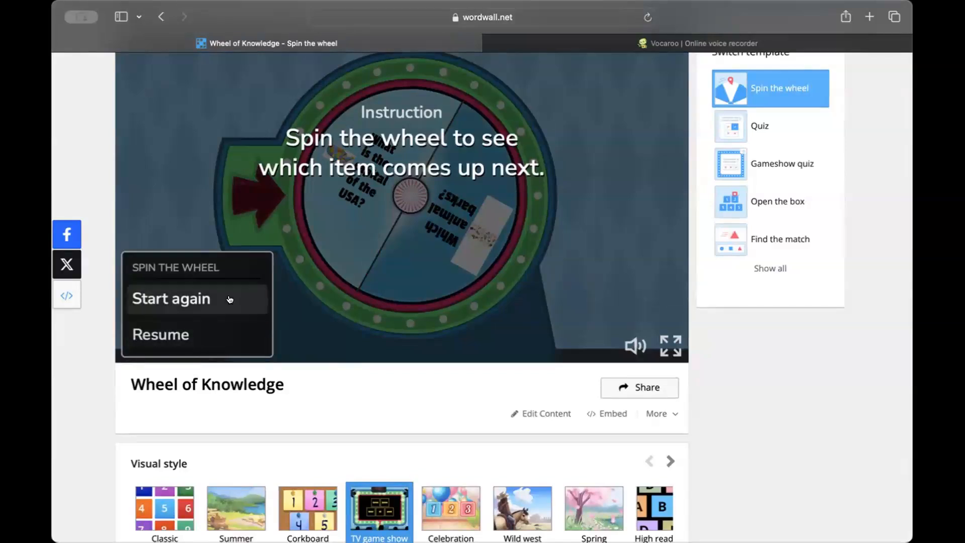
scroll(720, 360, up, 3)
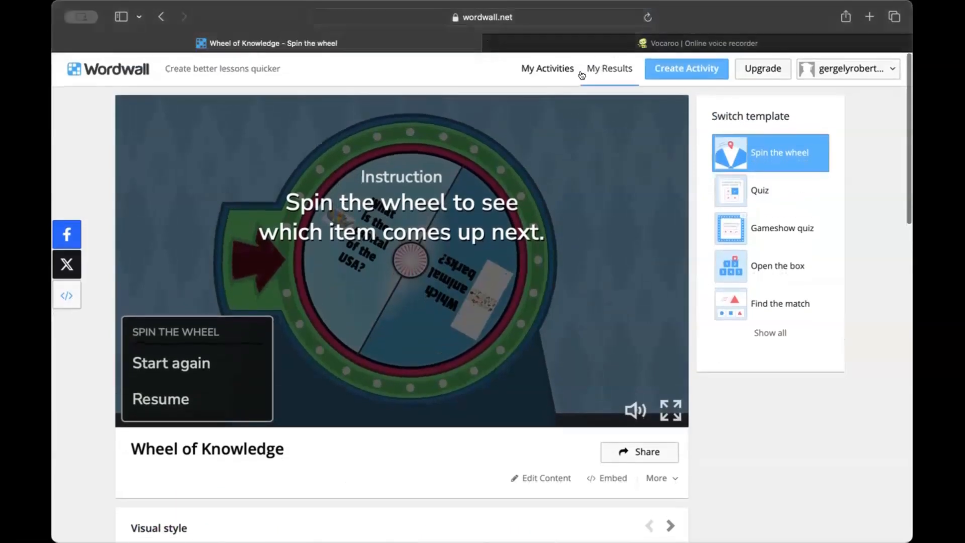
click(547, 71)
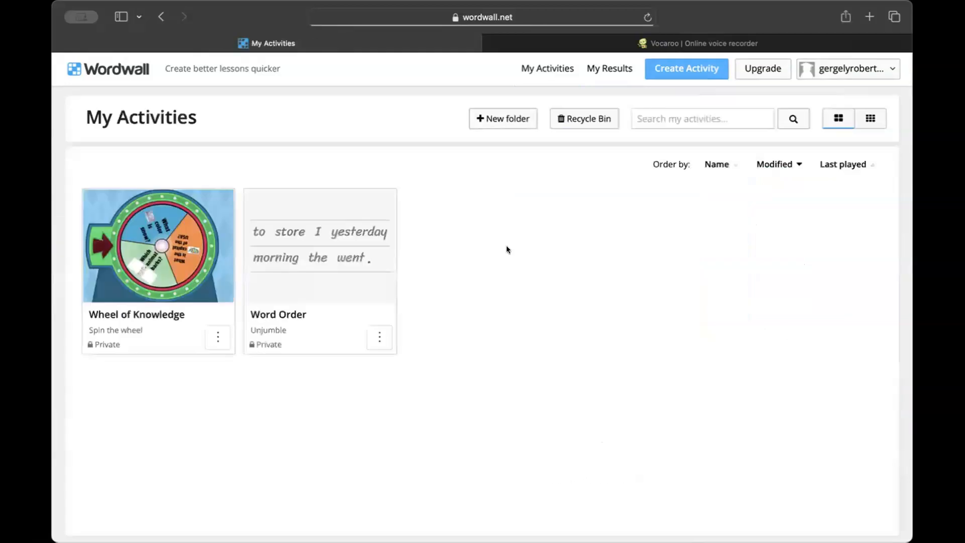
- Open the "Word Order" Unjumble activity, start it, and try to move the word "went" in the first sentence
click(366, 281)
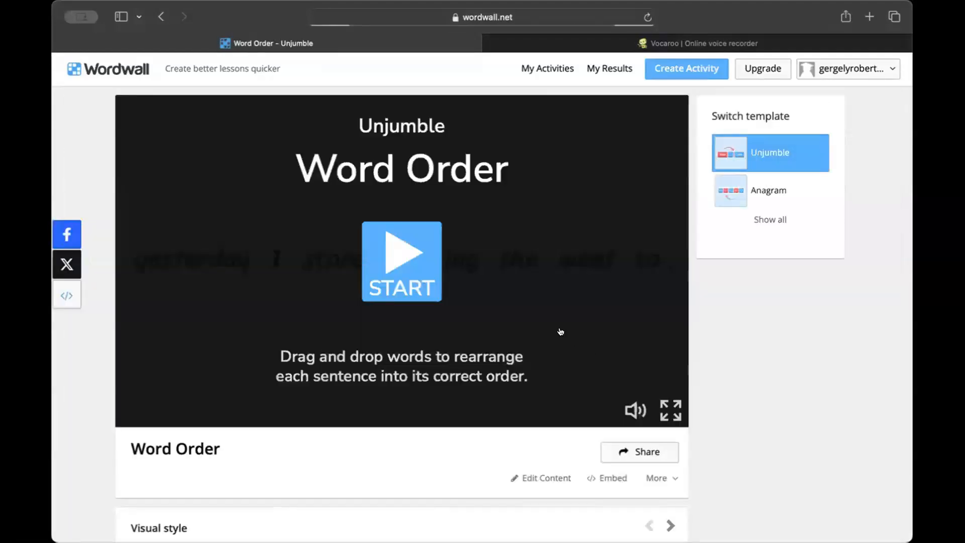
click(403, 262)
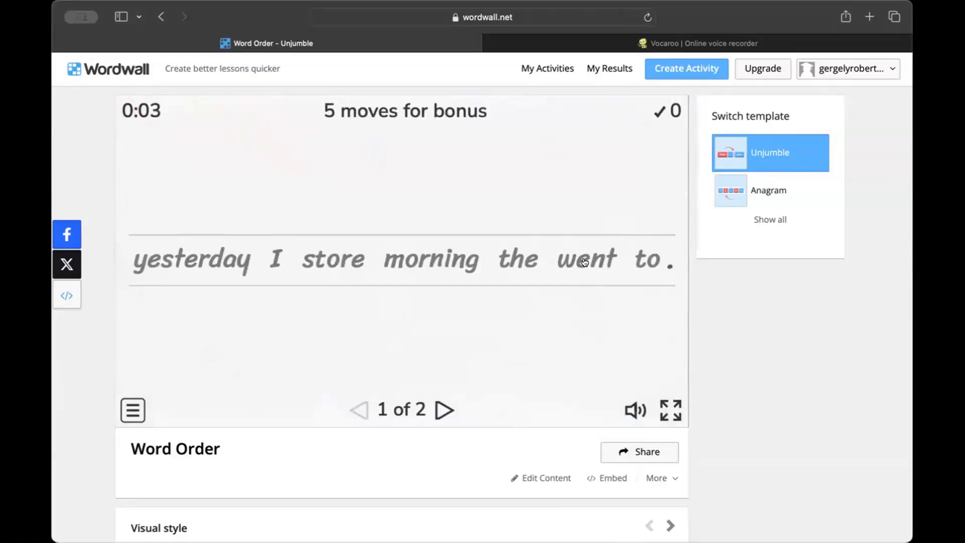
mouse_move(581, 262)
mouse_down()
mouse_move(572, 262)
mouse_move(585, 260)
mouse_up()
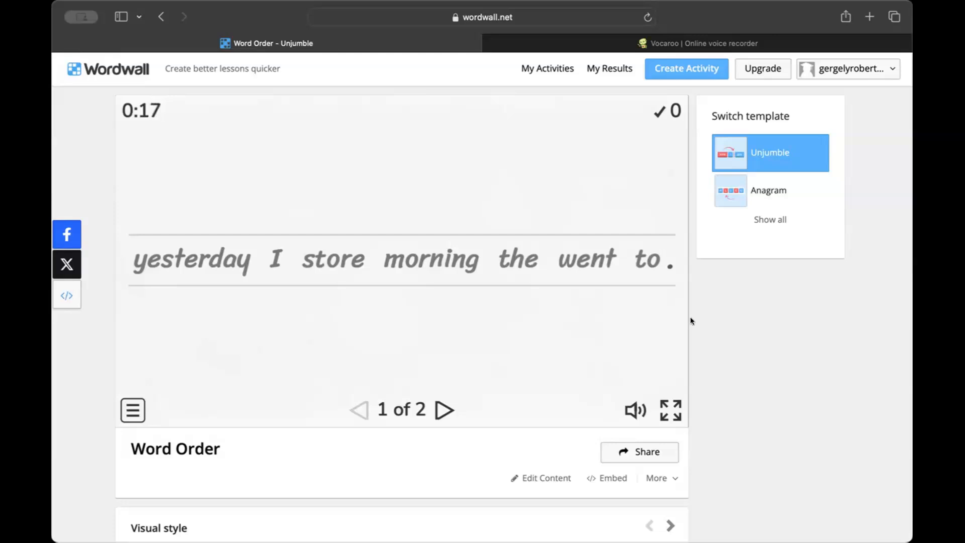
- View the in-game choices for restarting or resuming the "Untitled1" Hangman game, and return to the saved activities
click(554, 69)
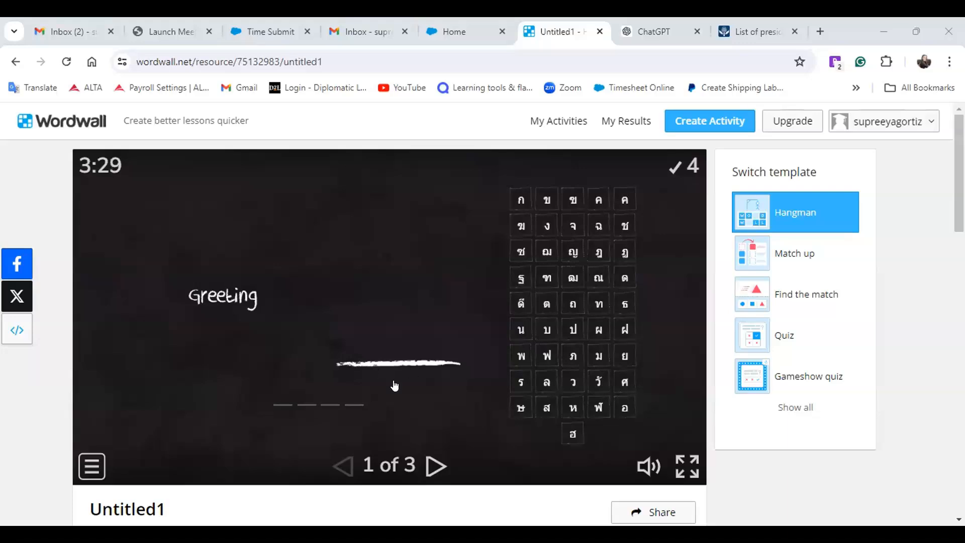
scroll(344, 398, down, 1)
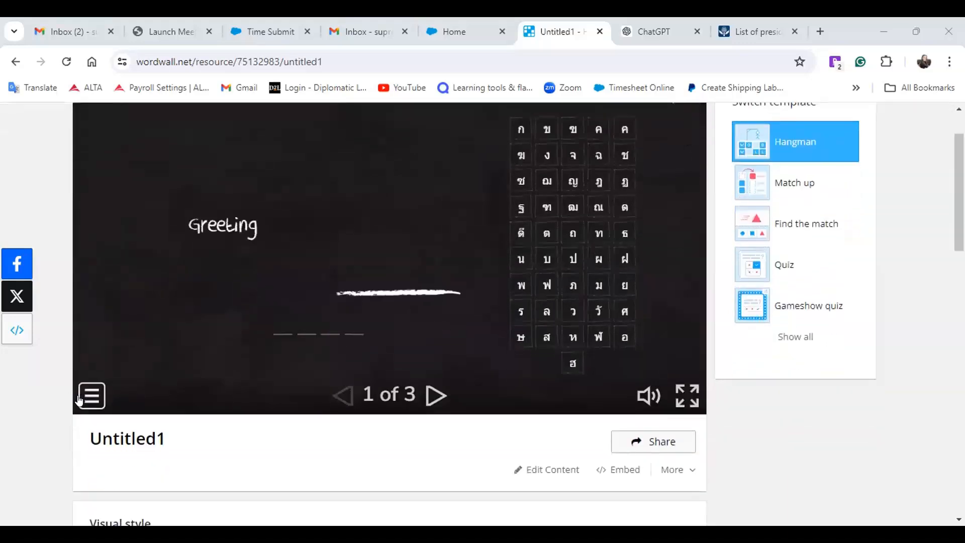
click(87, 396)
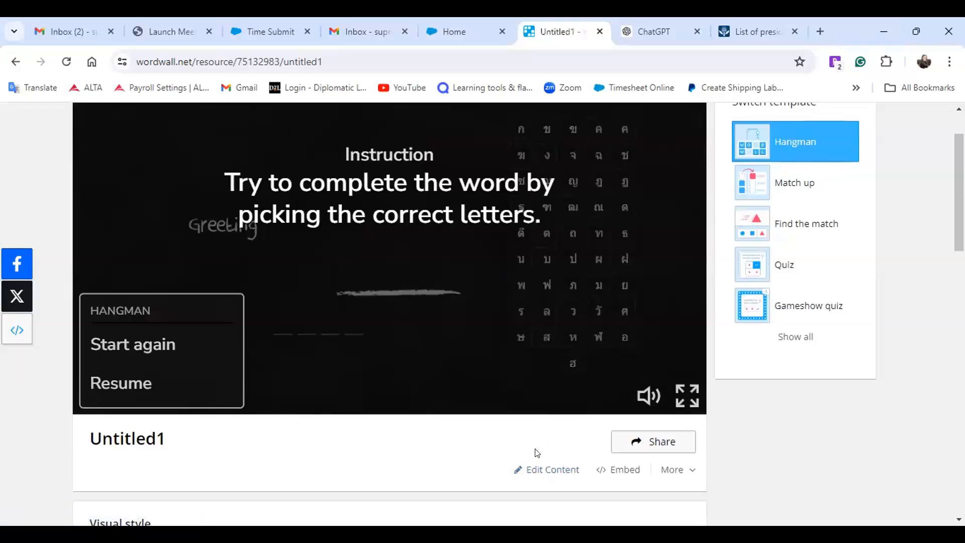
scroll(527, 389, up, 2)
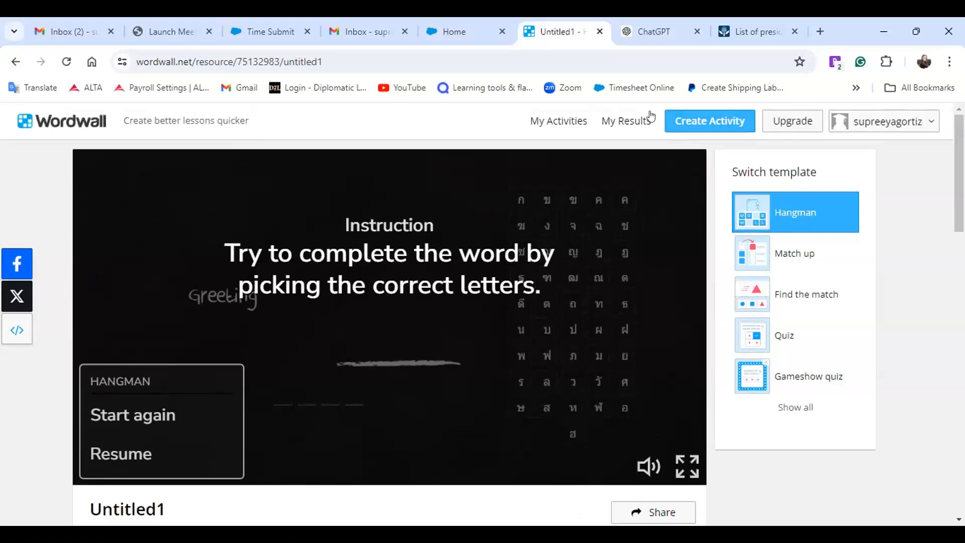
click(558, 121)
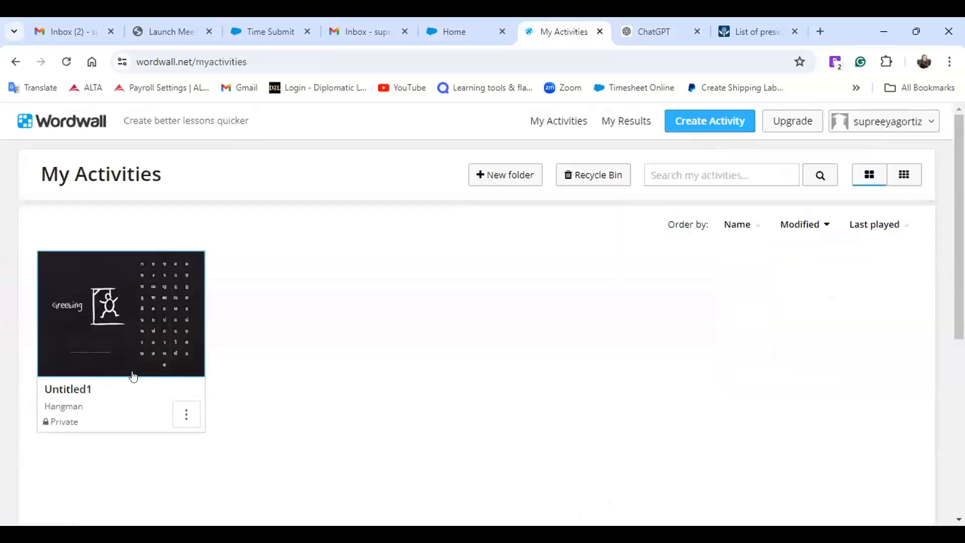
- Open the "Untitled1" Hangman content for editing, review its words and clues, and finish editing
click(187, 410)
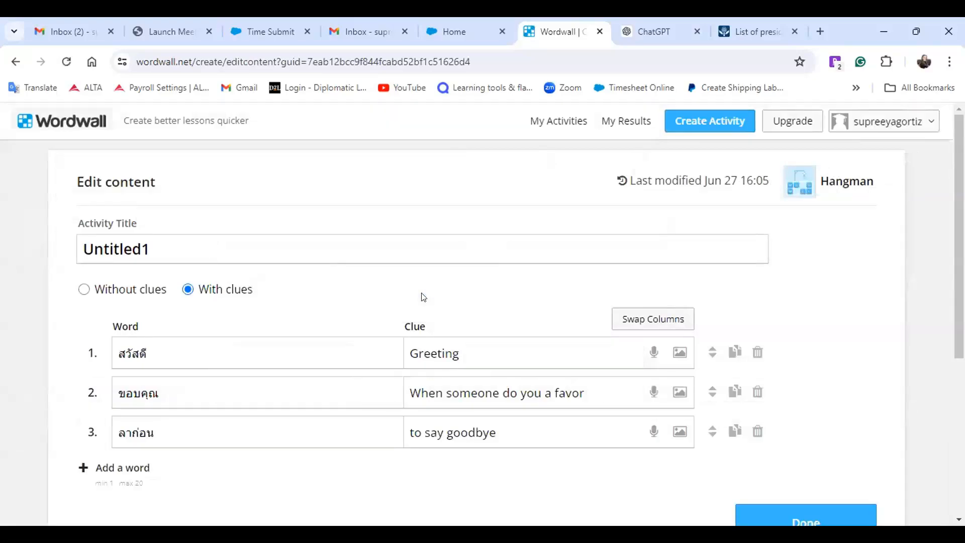
scroll(422, 294, down, 2)
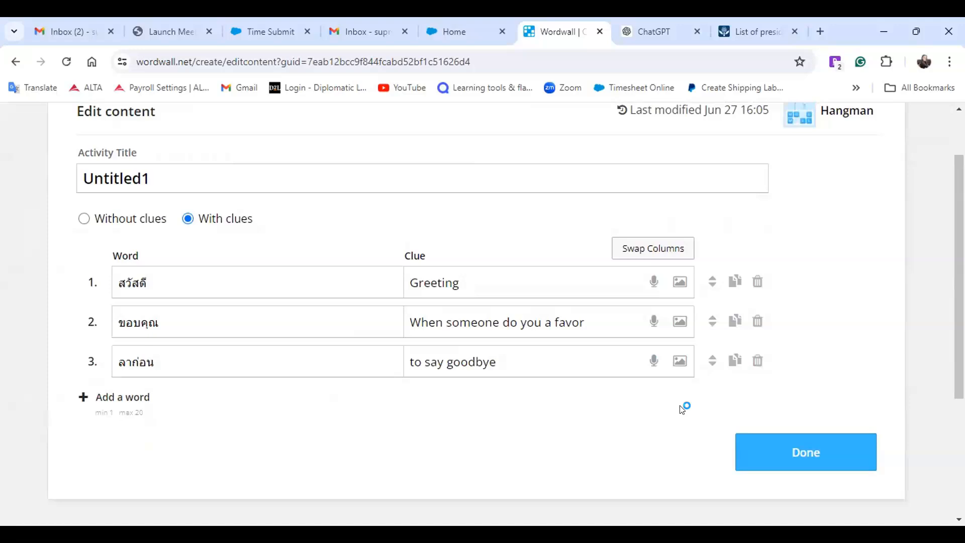
scroll(682, 406, down, 1)
scroll(682, 409, up, 1)
scroll(660, 433, down, 3)
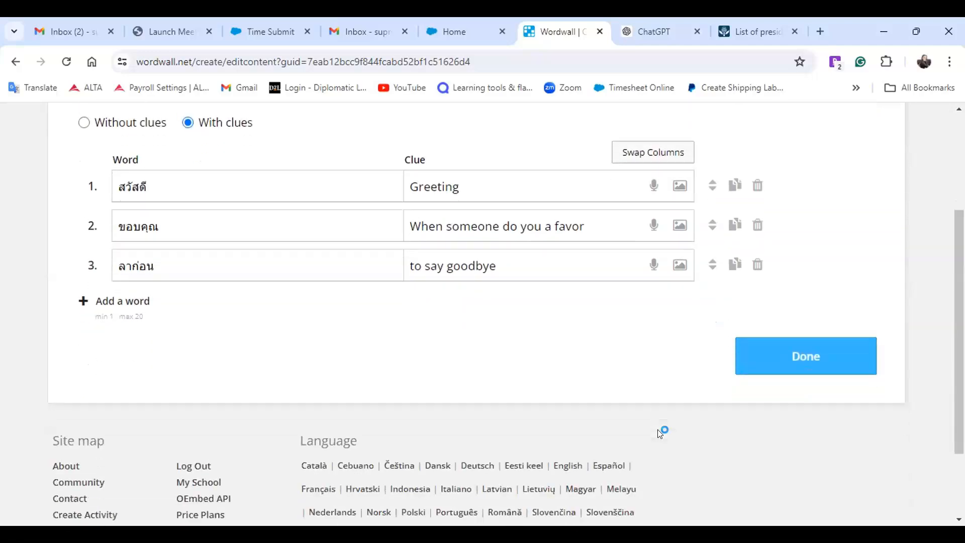
scroll(704, 442, up, 3)
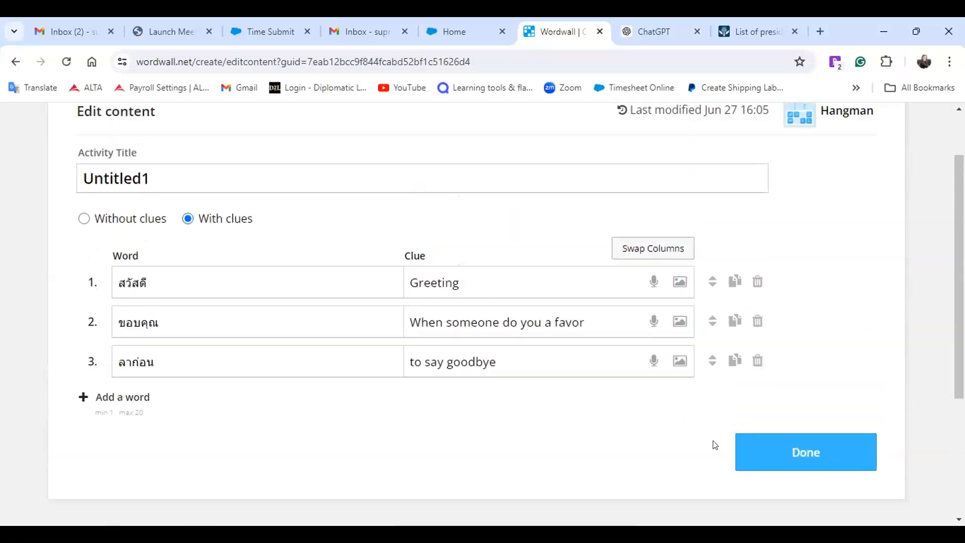
click(772, 452)
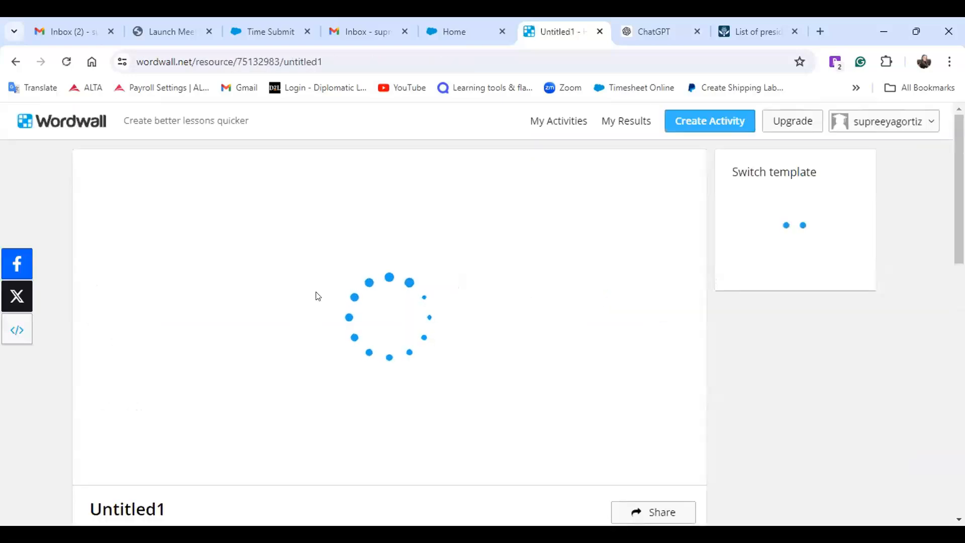
- Examine the visual styles, timer, allowed guesses and other options below the Hangman game, and go back up to the game
scroll(561, 357, down, 1)
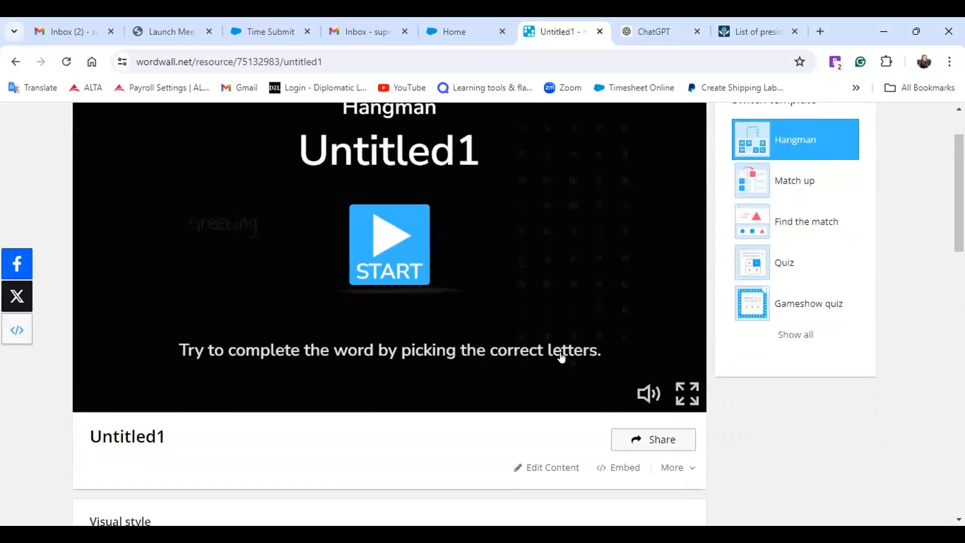
scroll(561, 357, down, 8)
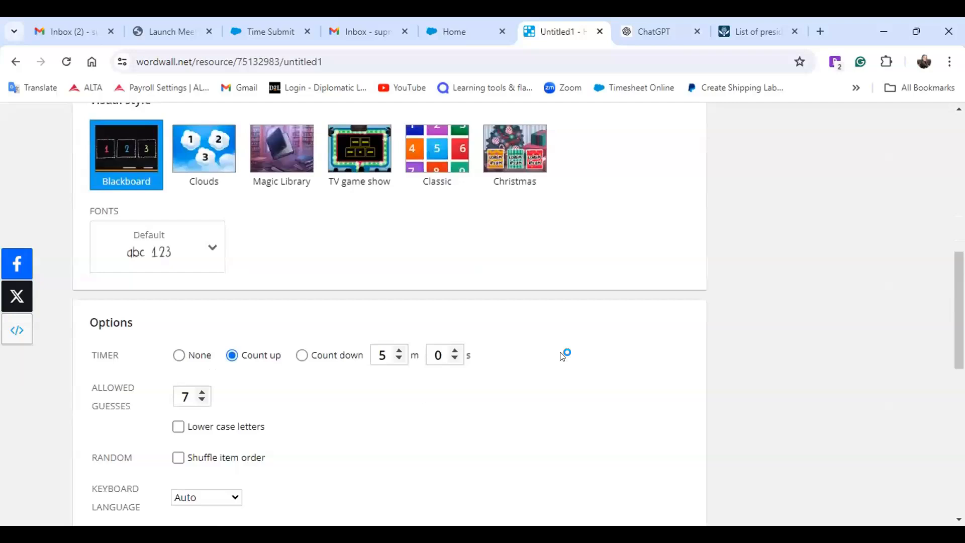
scroll(561, 356, down, 1)
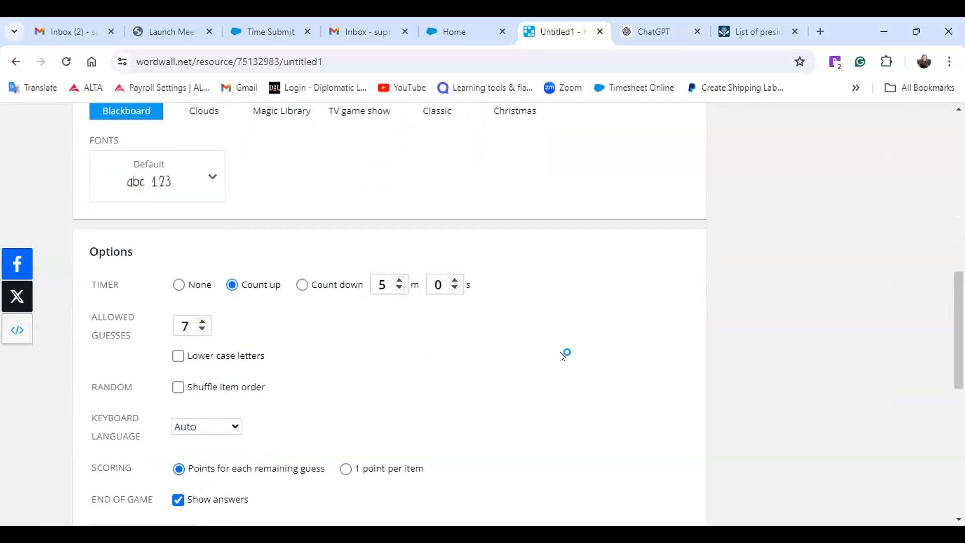
scroll(562, 355, down, 1)
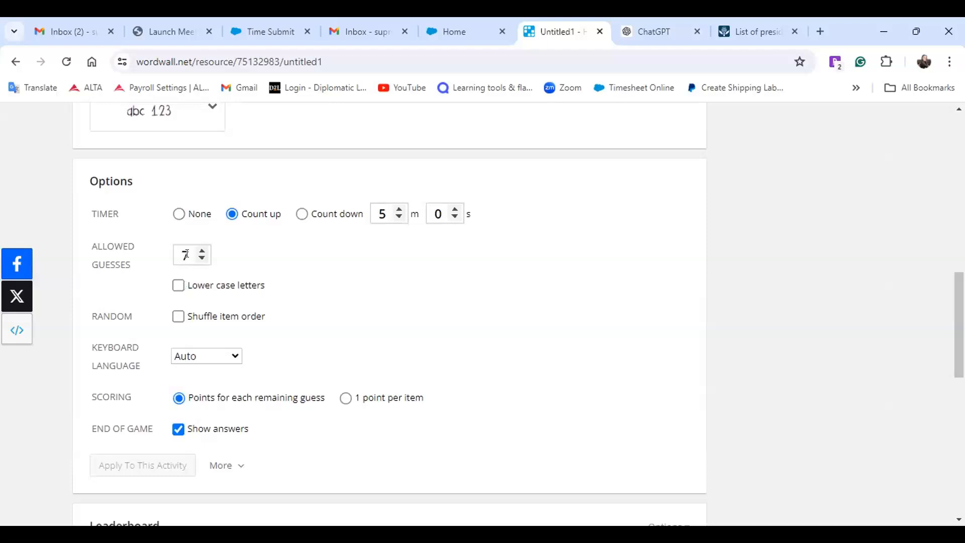
scroll(380, 297, up, 1)
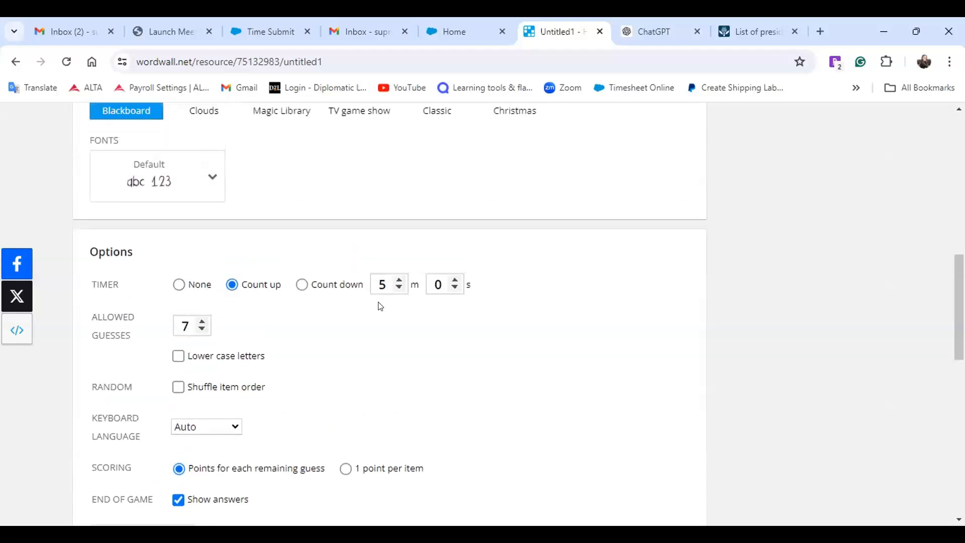
scroll(501, 365, up, 3)
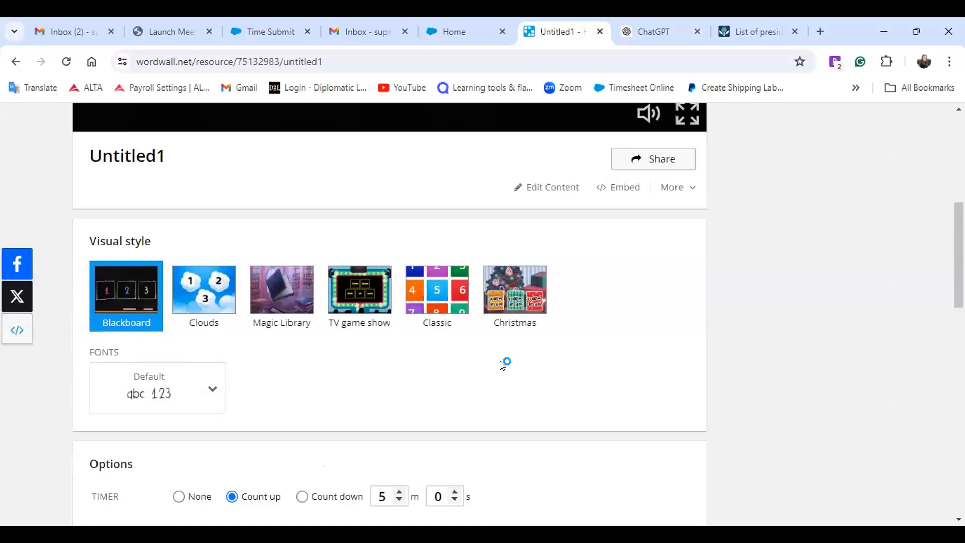
scroll(501, 362, up, 5)
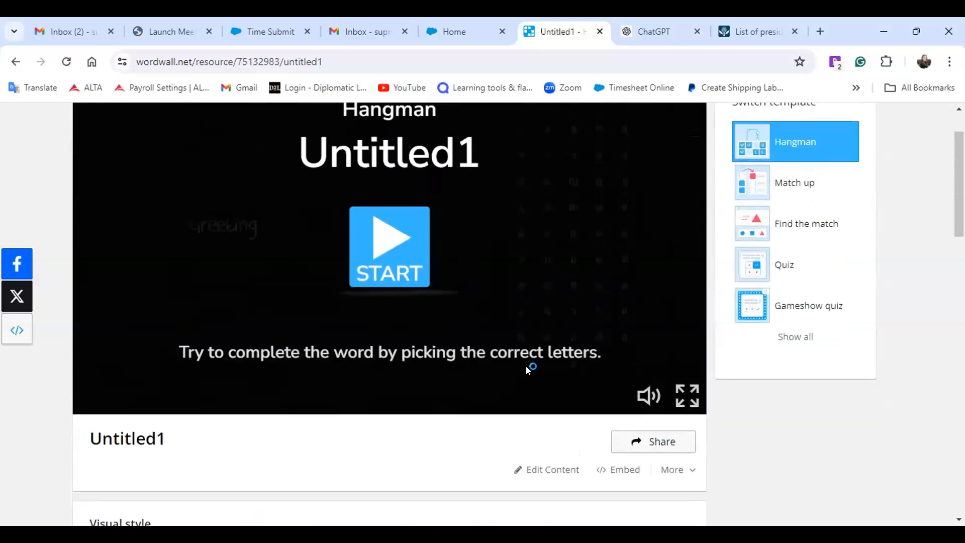
scroll(527, 375, up, 2)
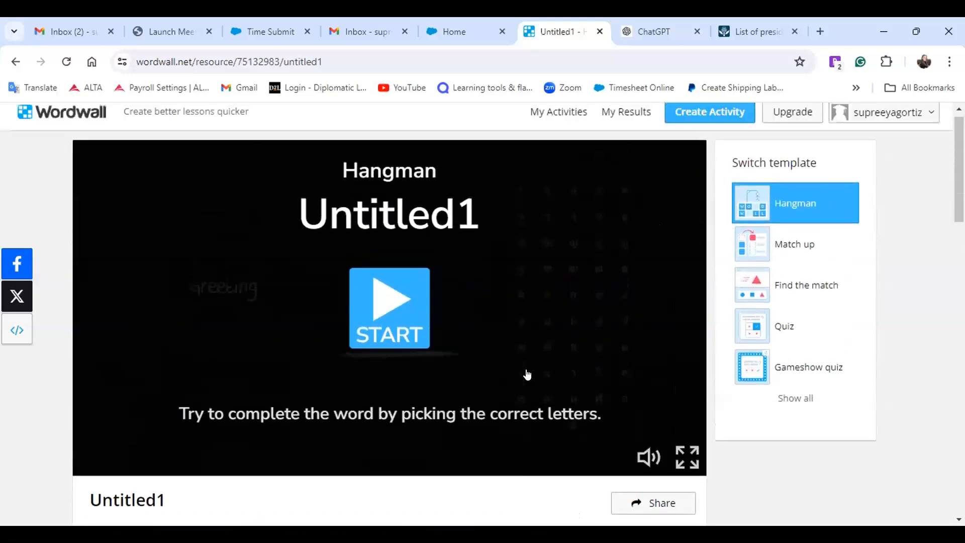
- Start the Hangman game and complete the word สวัสดี for the clue "Greeting"
click(395, 310)
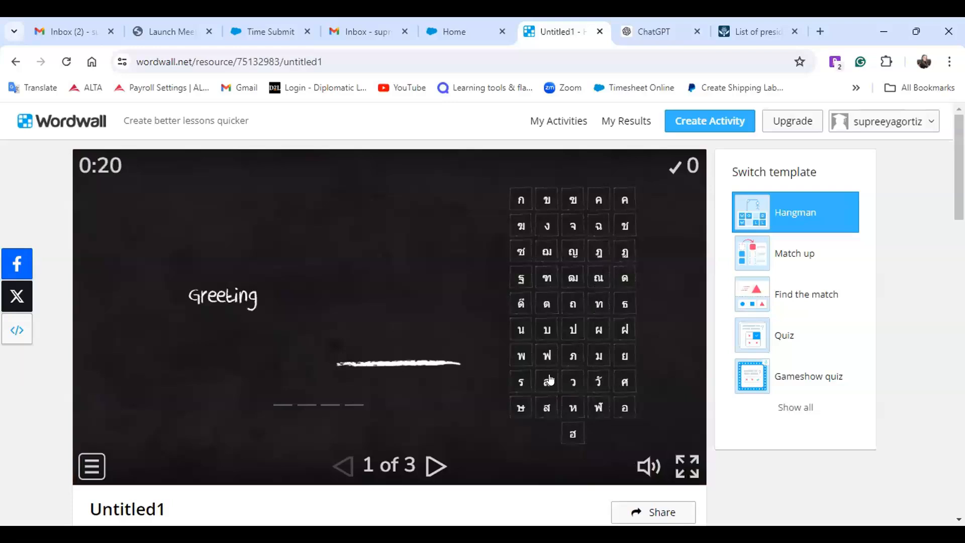
click(548, 409)
click(573, 383)
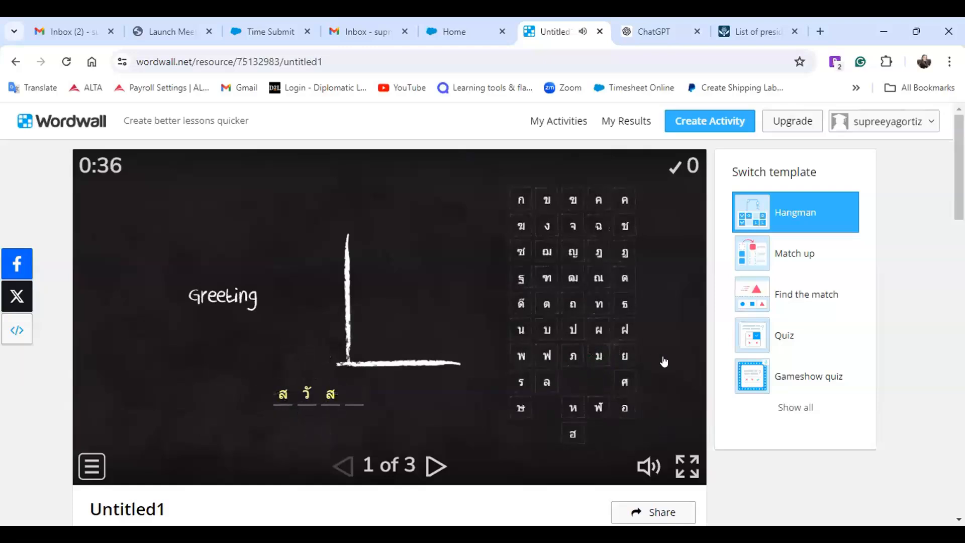
click(520, 301)
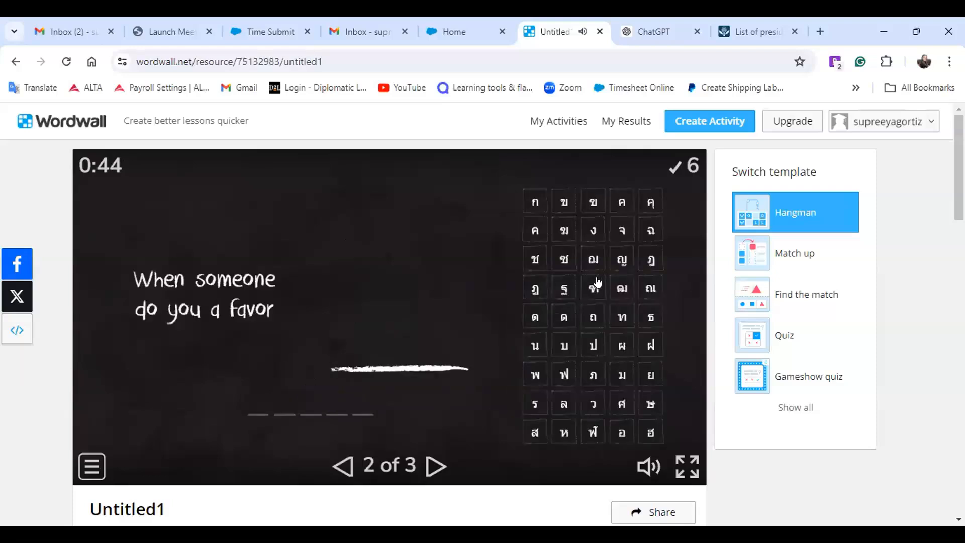
- Guess letters including ฑ, ซ, จ, ท and ป for "When someone do you a favor", and briefly view the game in full screen
click(594, 283)
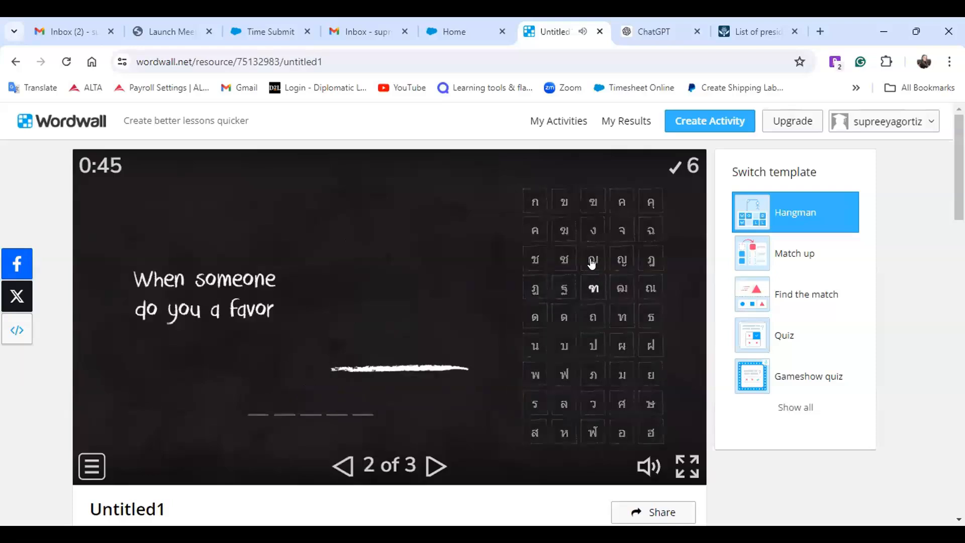
click(563, 254)
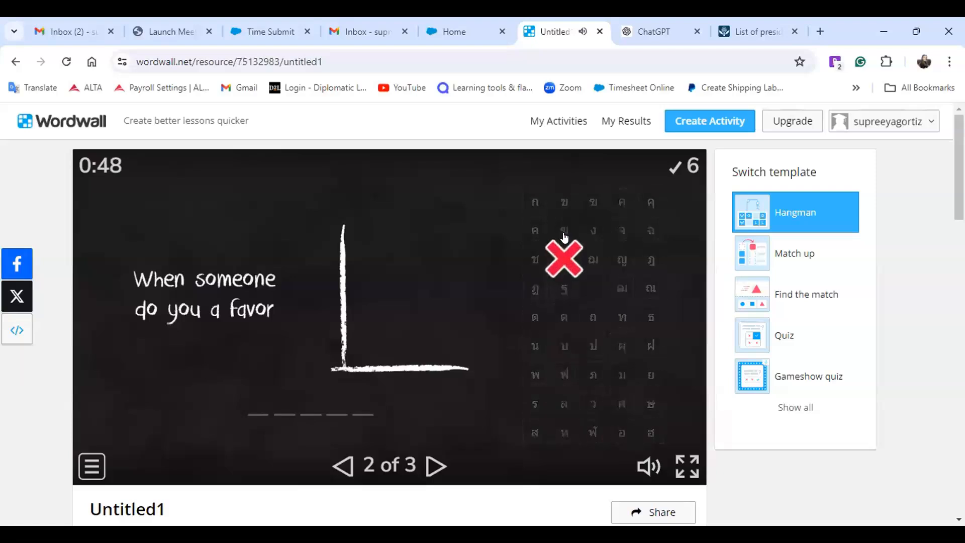
click(620, 231)
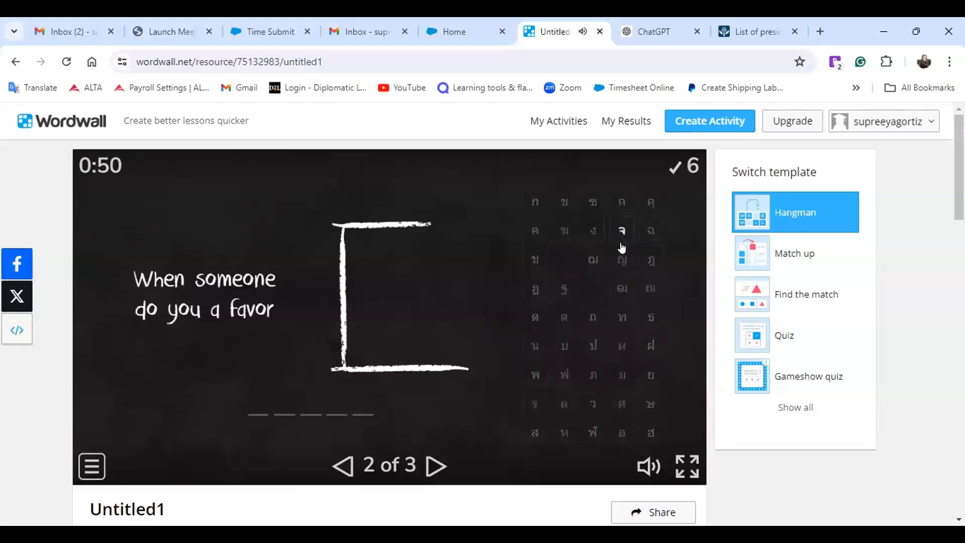
click(620, 319)
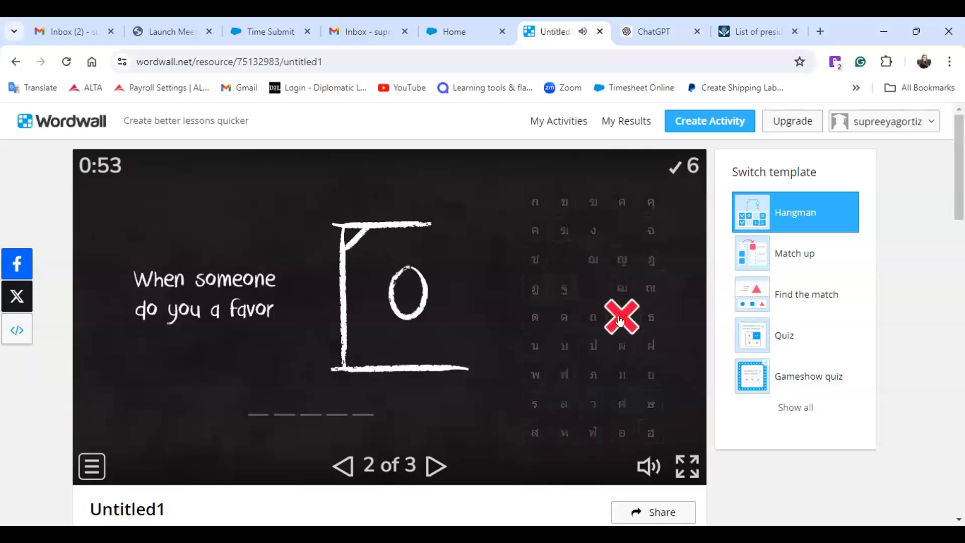
click(590, 348)
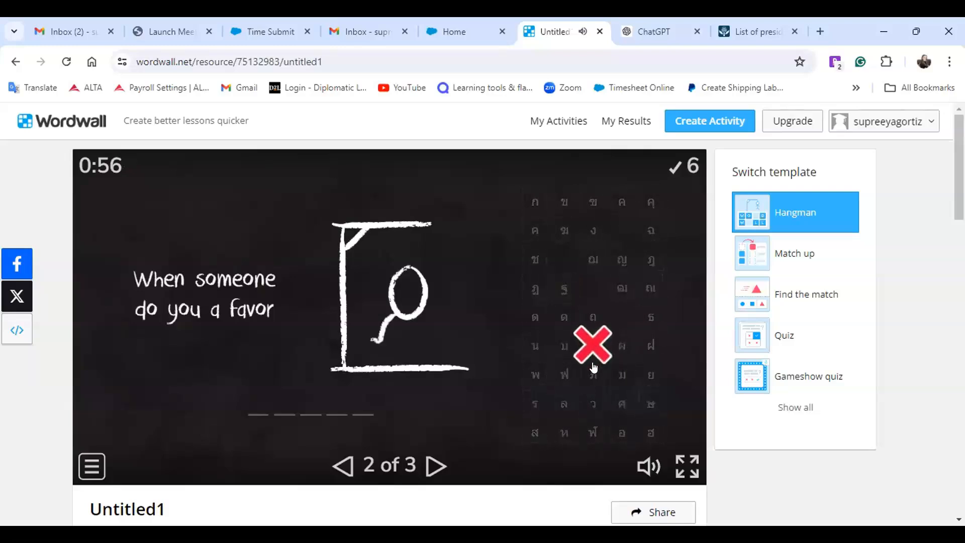
click(593, 373)
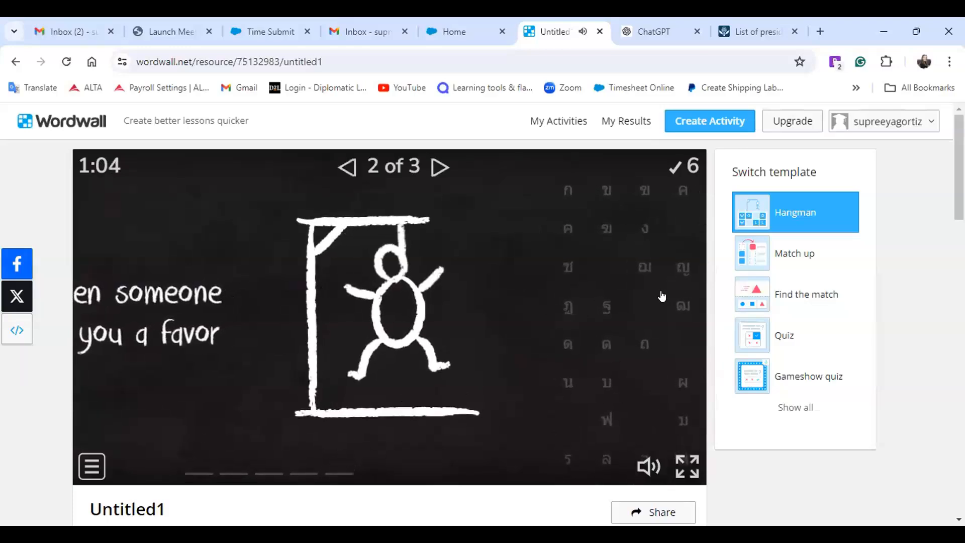
click(687, 457)
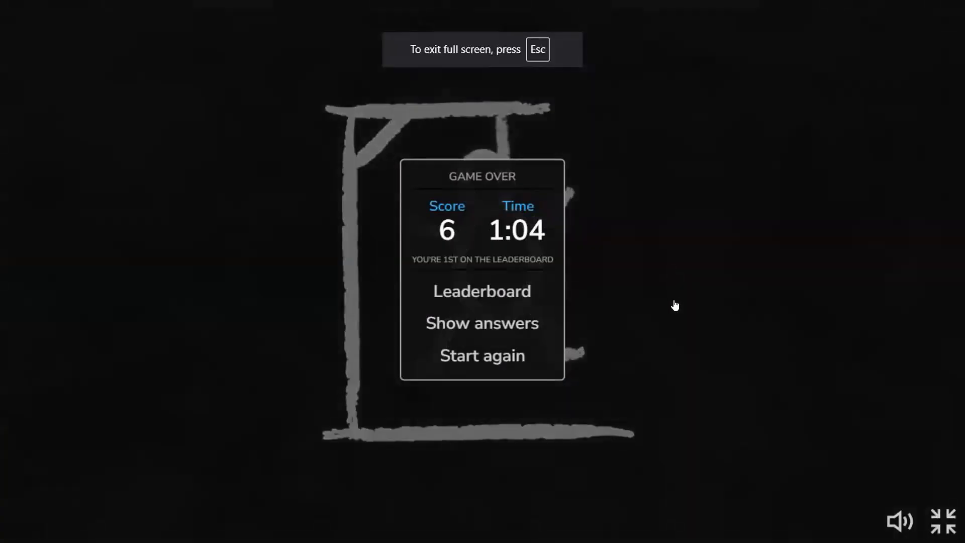
click(942, 518)
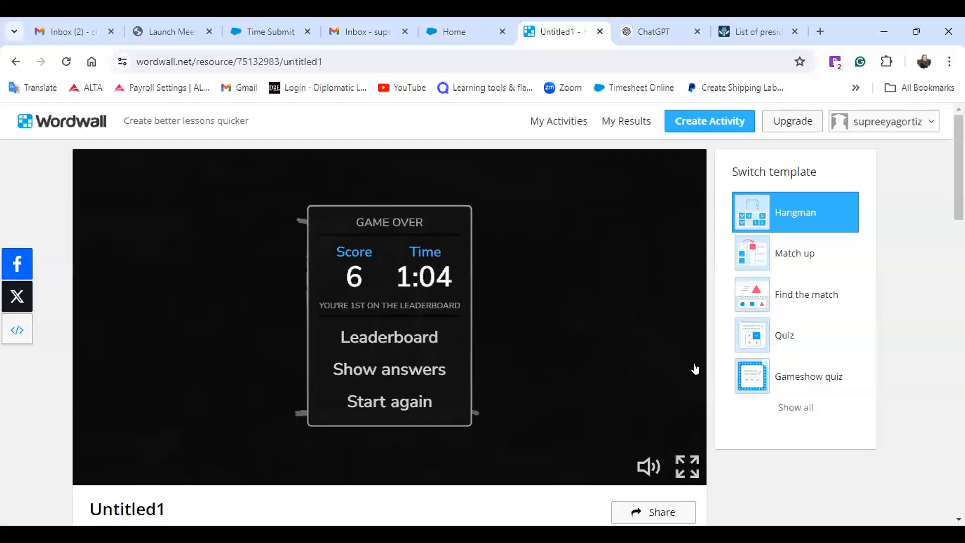
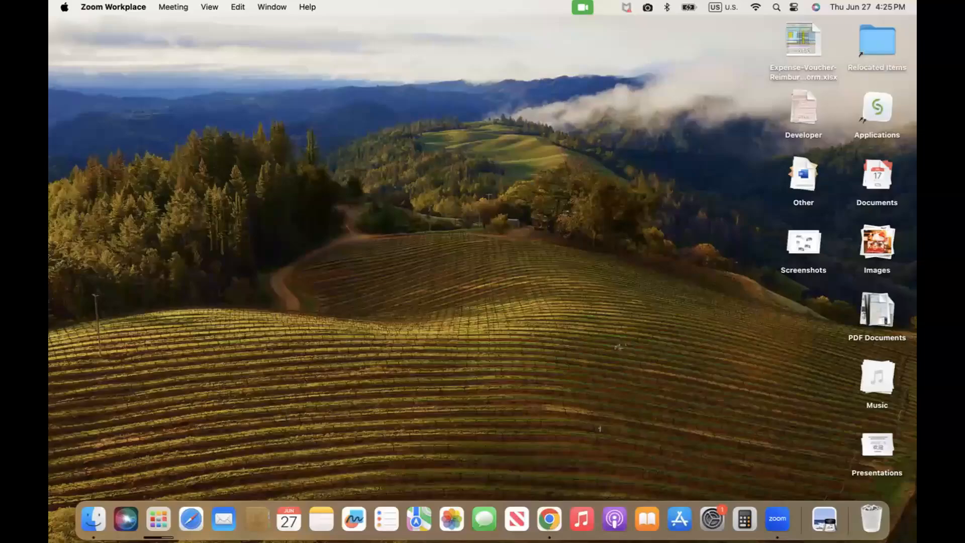
- Switch to the class notes in Google Docs and examine the 6/27/2024 class schedule with its review activity links
key(ctrl+Right)
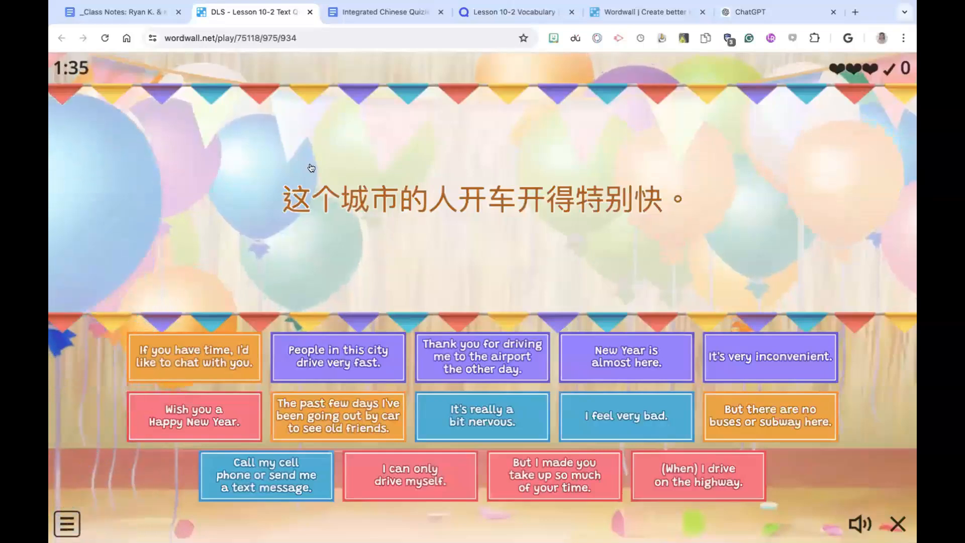
click(127, 12)
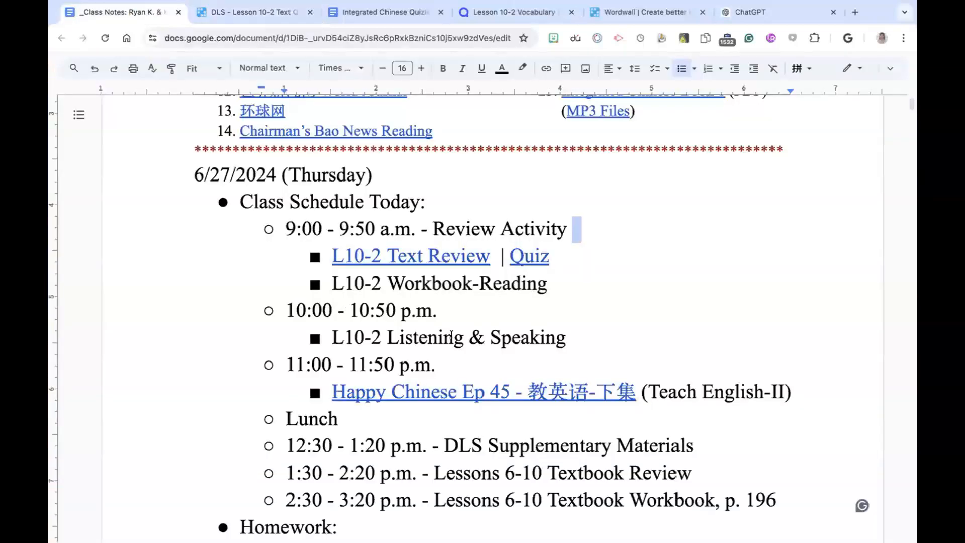
scroll(382, 308, up, 3)
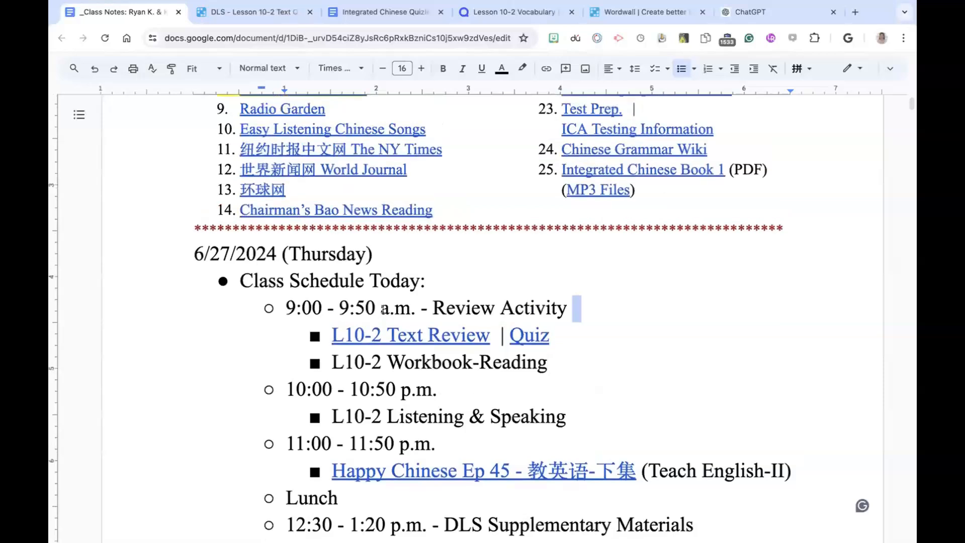
scroll(200, 188, down, 3)
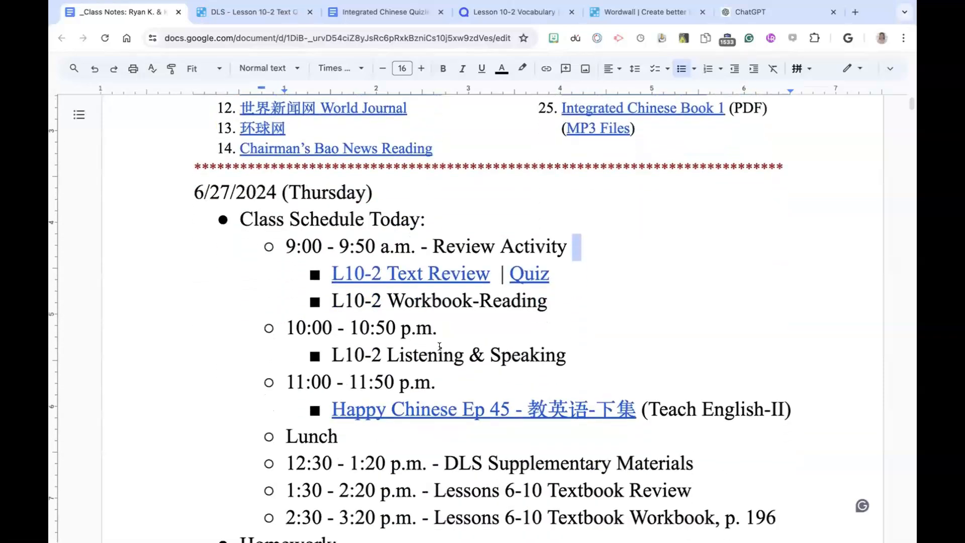
scroll(440, 347, down, 2)
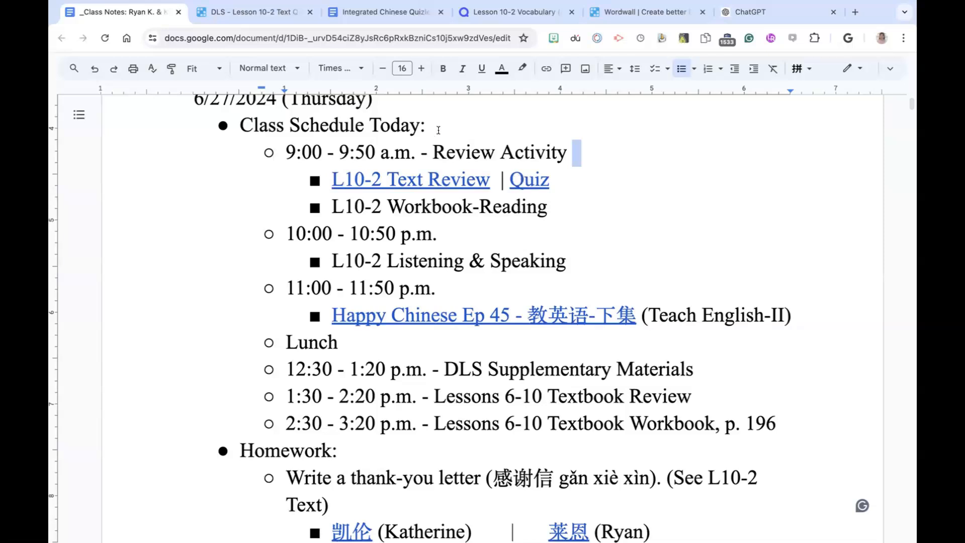
- Switch to the Lesson 10-2 text game, try "Thank you for driving me to the airport the other day", and match "Wish you a Happy New Year" to 祝你新年快乐
click(643, 12)
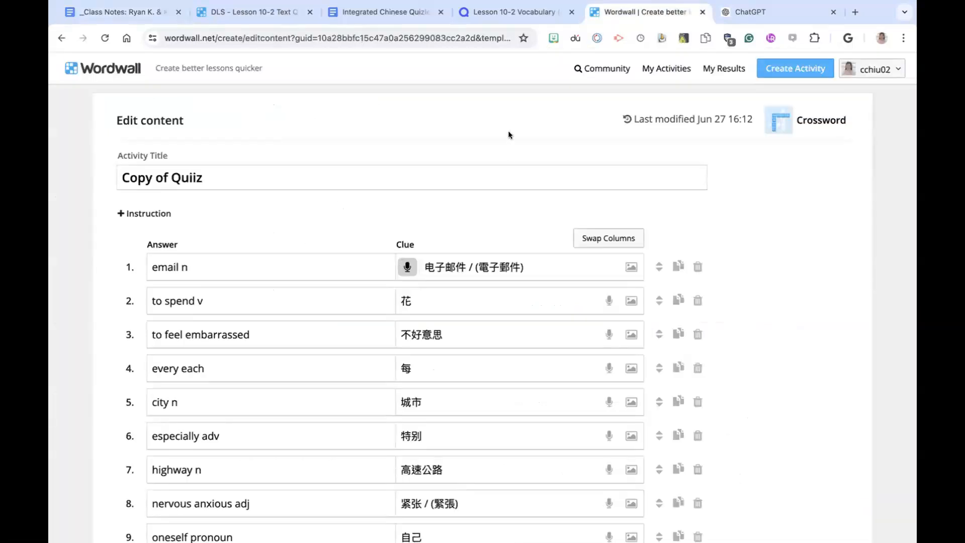
click(264, 9)
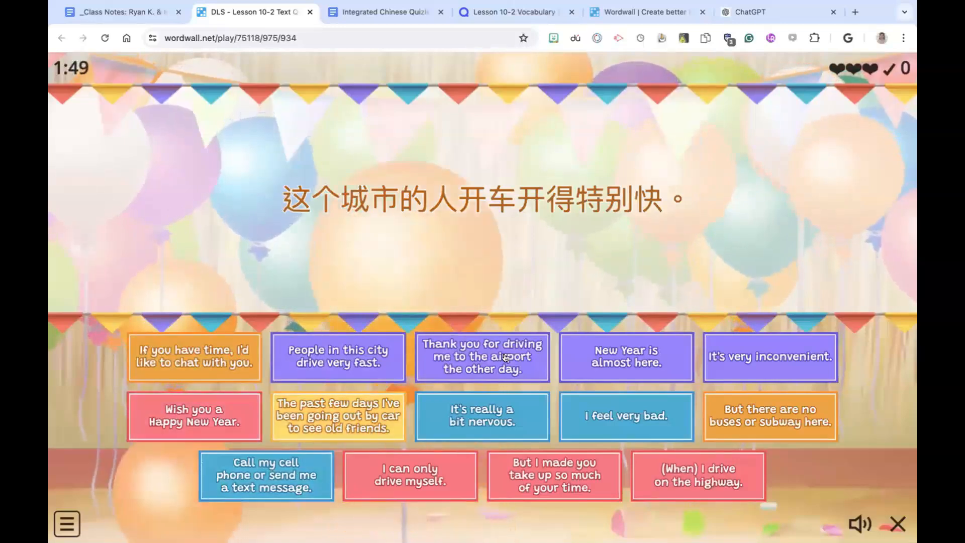
click(473, 363)
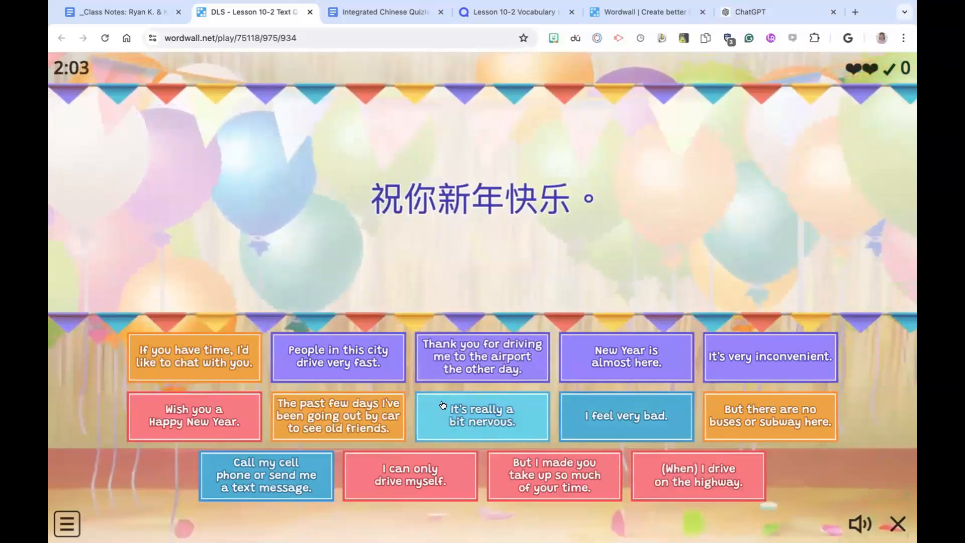
click(177, 419)
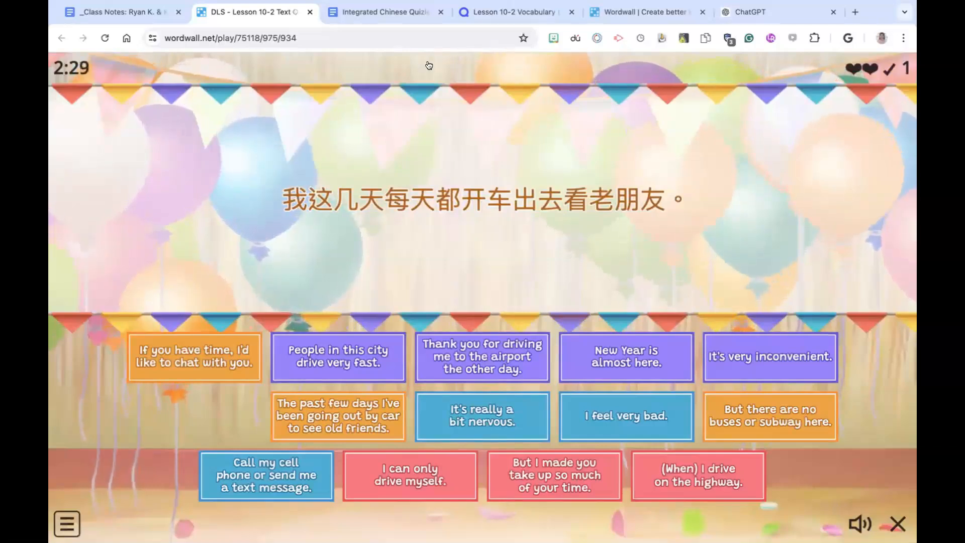
- Switch to the Integrated Chinese Quizlet document in Google Docs and examine its lesson-by-lesson list of vocabulary and dialogue links
click(477, 14)
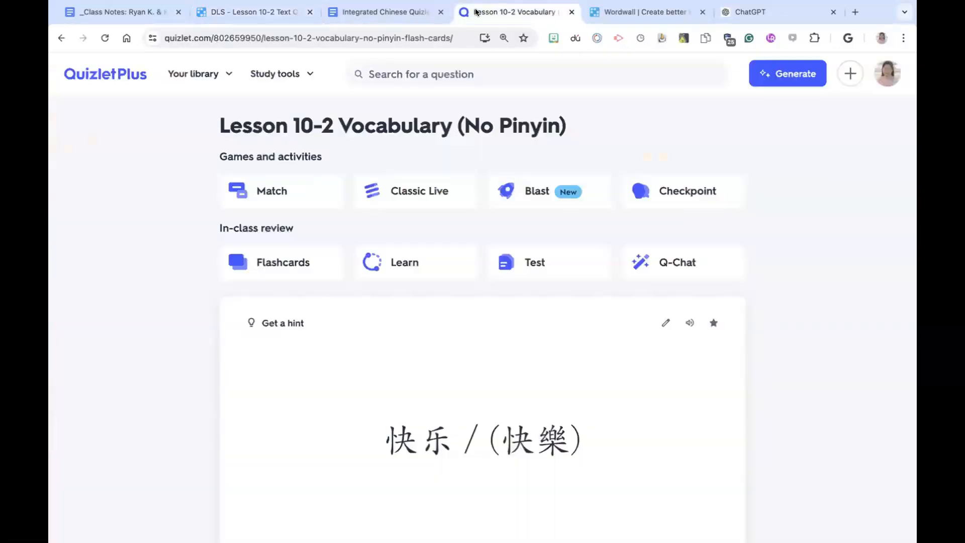
click(355, 15)
scroll(432, 362, up, 15)
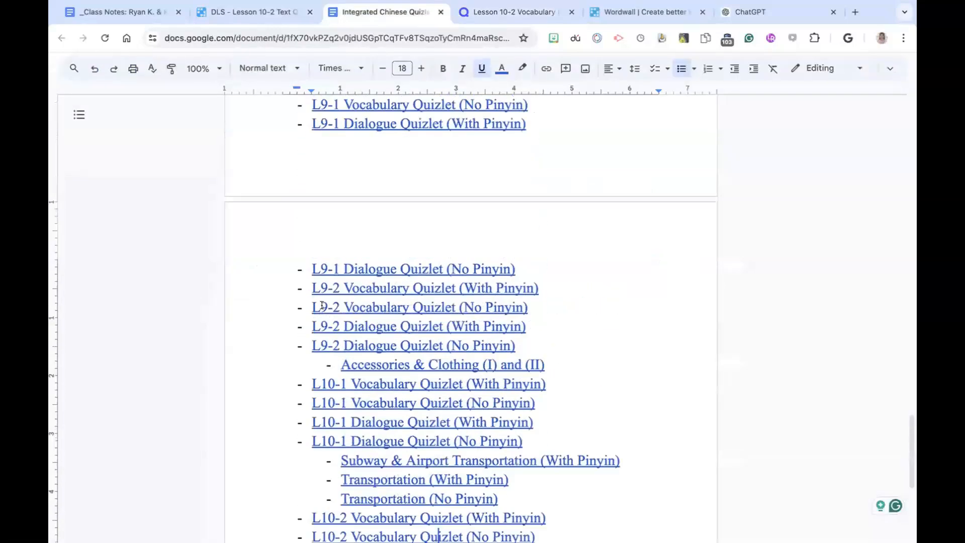
scroll(322, 304, up, 13)
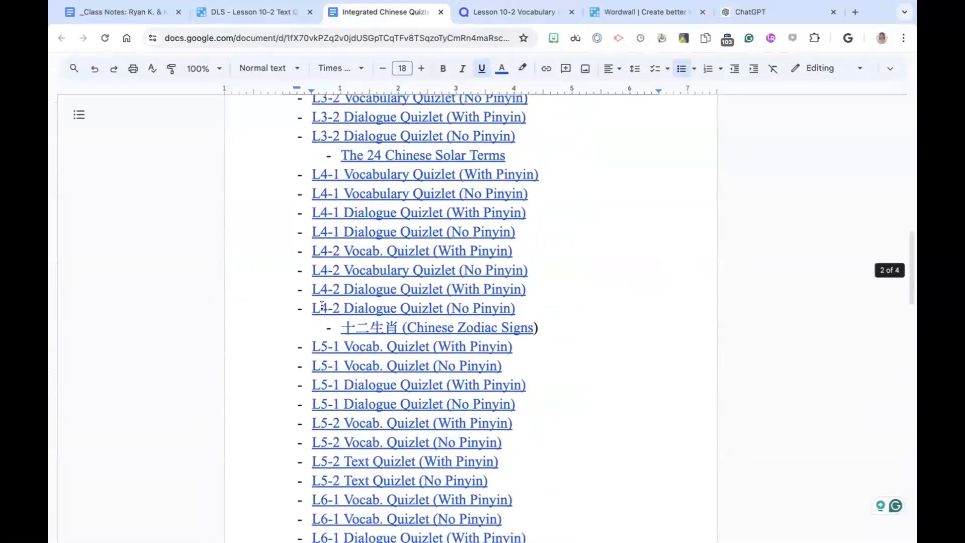
scroll(321, 305, up, 3)
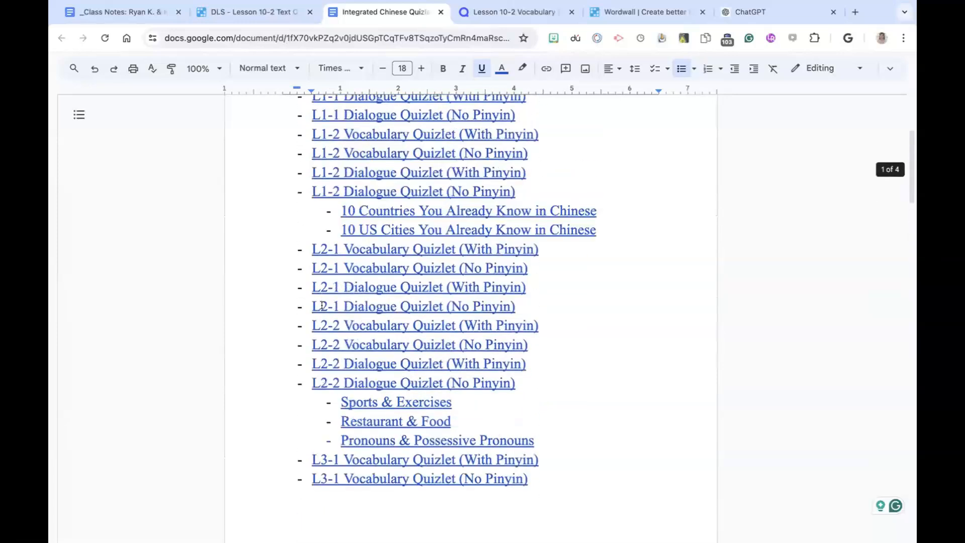
scroll(322, 305, down, 15)
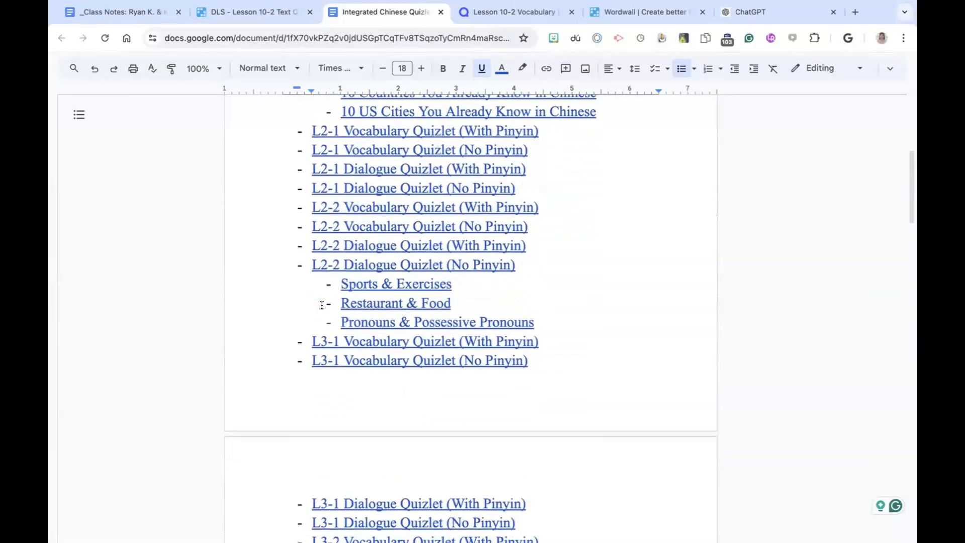
scroll(322, 305, down, 2)
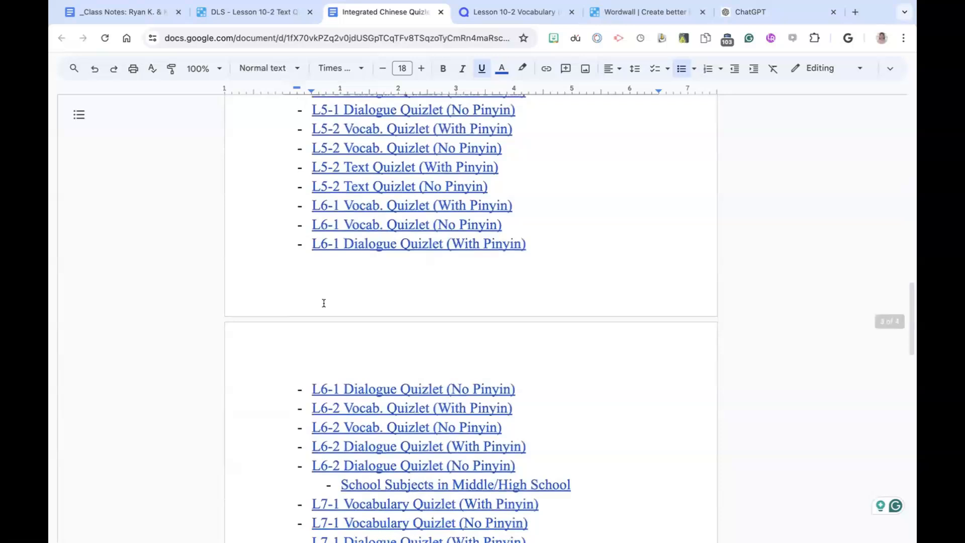
scroll(324, 303, down, 12)
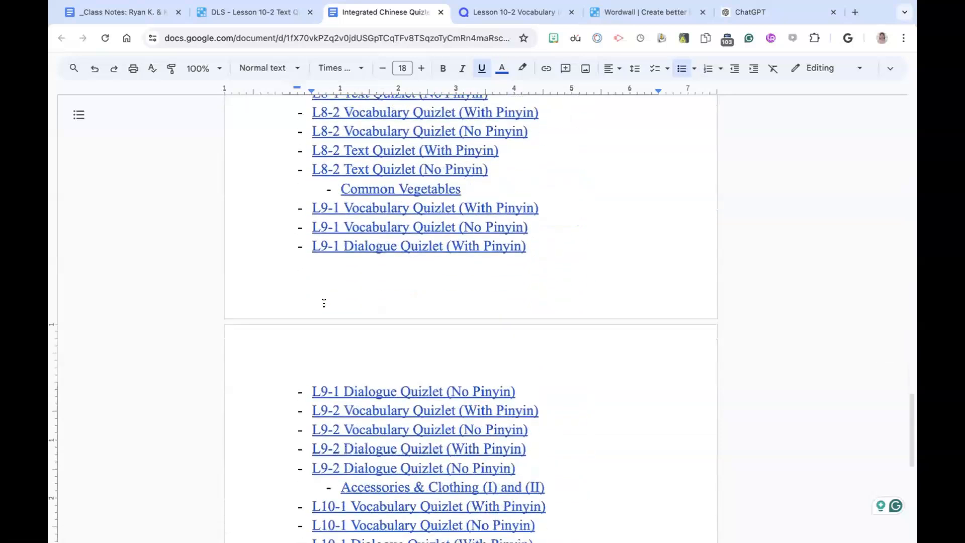
scroll(324, 303, down, 3)
scroll(324, 303, down, 4)
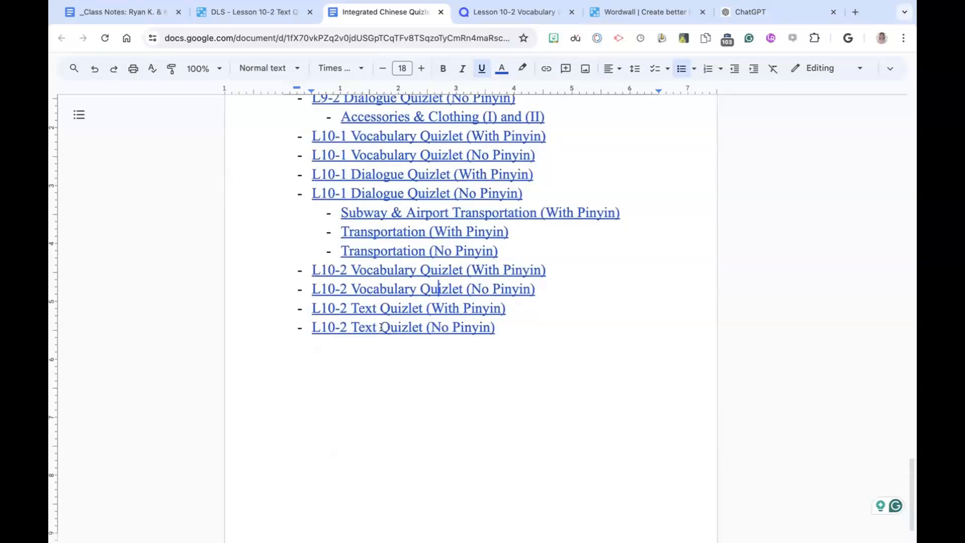
- Open the L10-2 Vocabulary Quizlet (No Pinyin) link and go from its flashcards to the set's main page in Quizlet
click(374, 290)
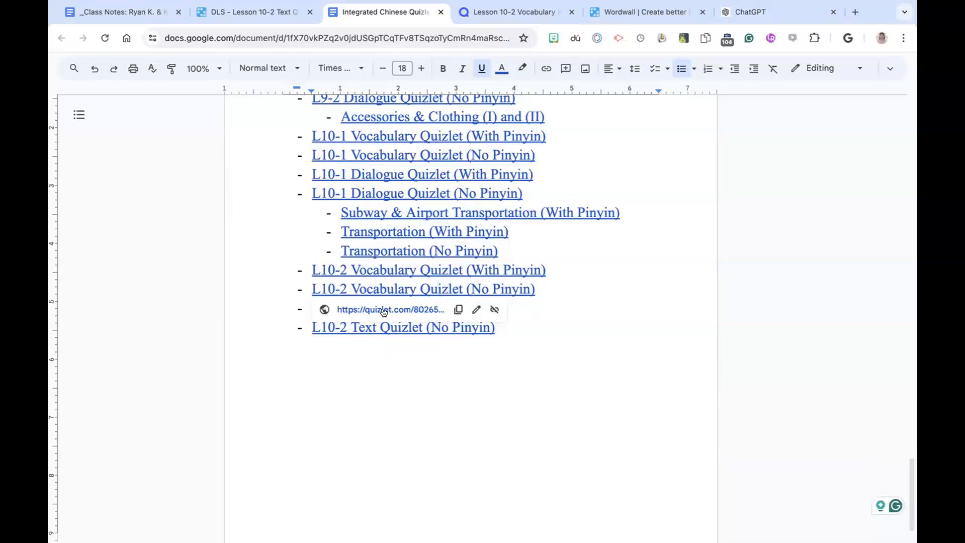
click(382, 310)
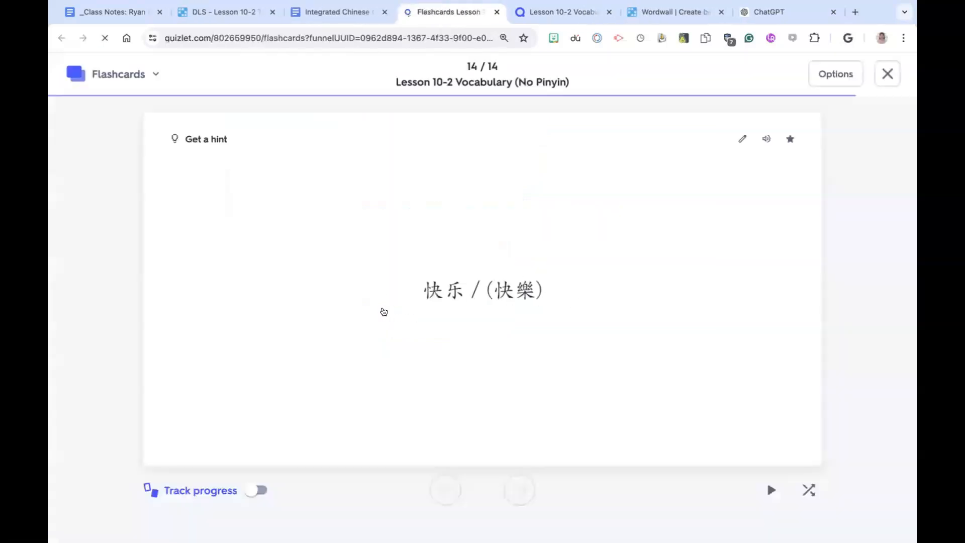
click(464, 82)
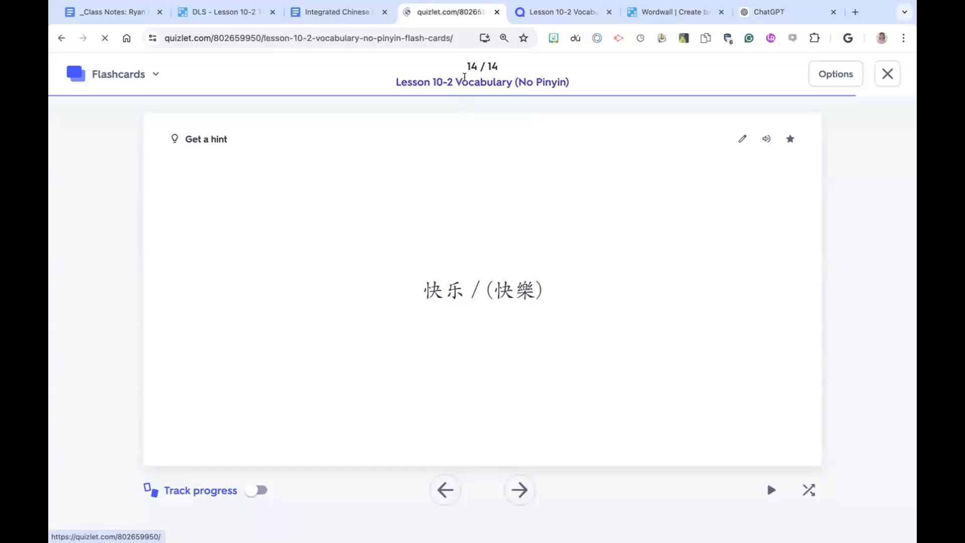
- Export the Lesson 10-2 vocabulary set with tab and new-line separators and copy its text
scroll(470, 278, down, 5)
scroll(475, 277, down, 2)
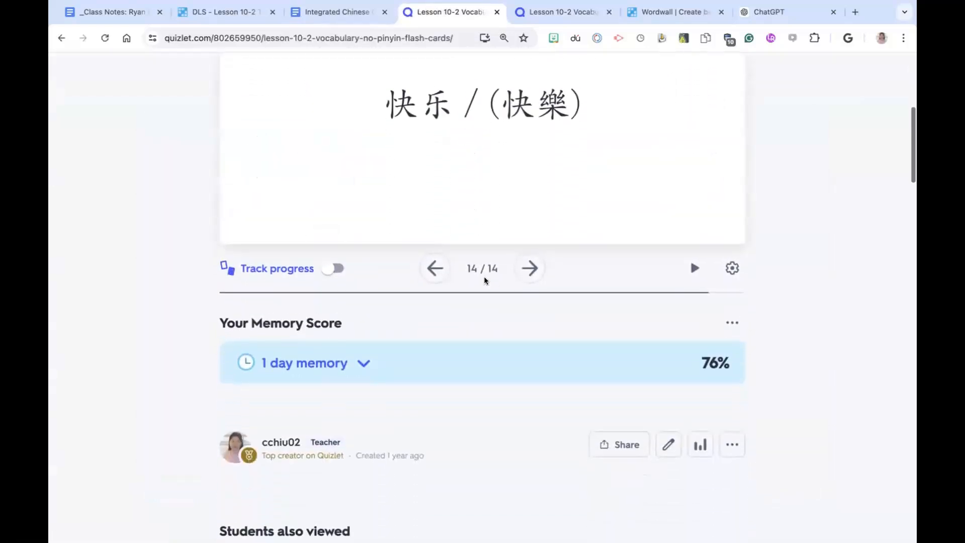
click(731, 440)
click(675, 349)
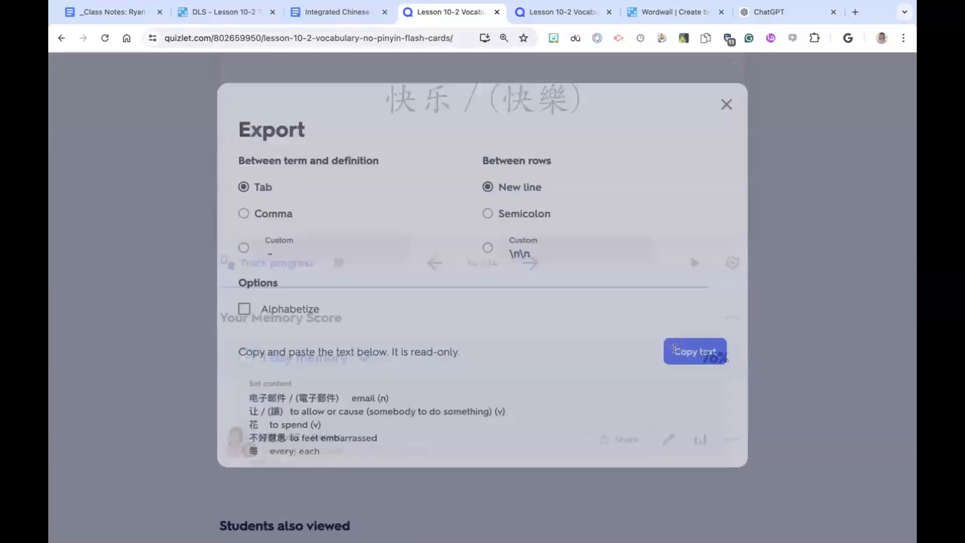
click(698, 374)
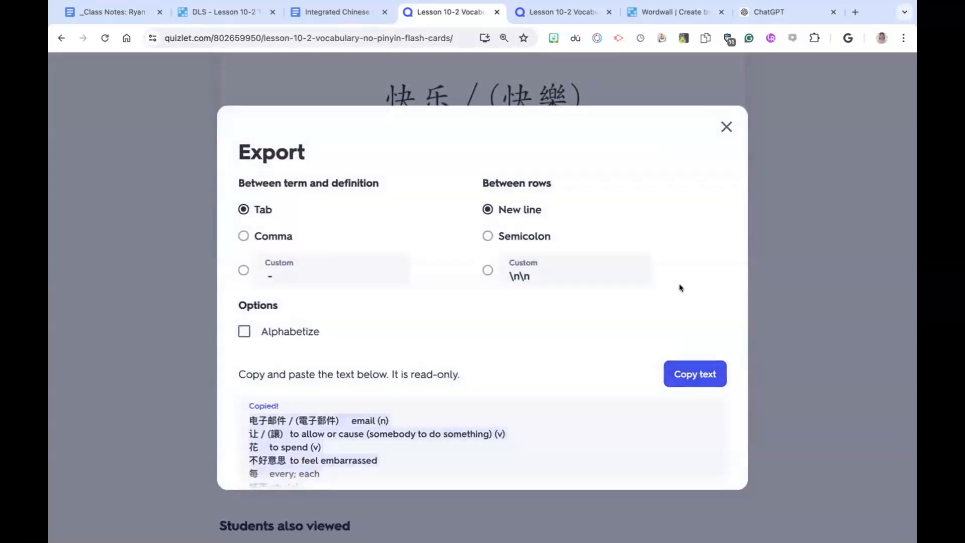
- Close the old Wordwall crossword editing page, reopen Wordwall in a new tab, and create an activity from the Match up template
click(652, 12)
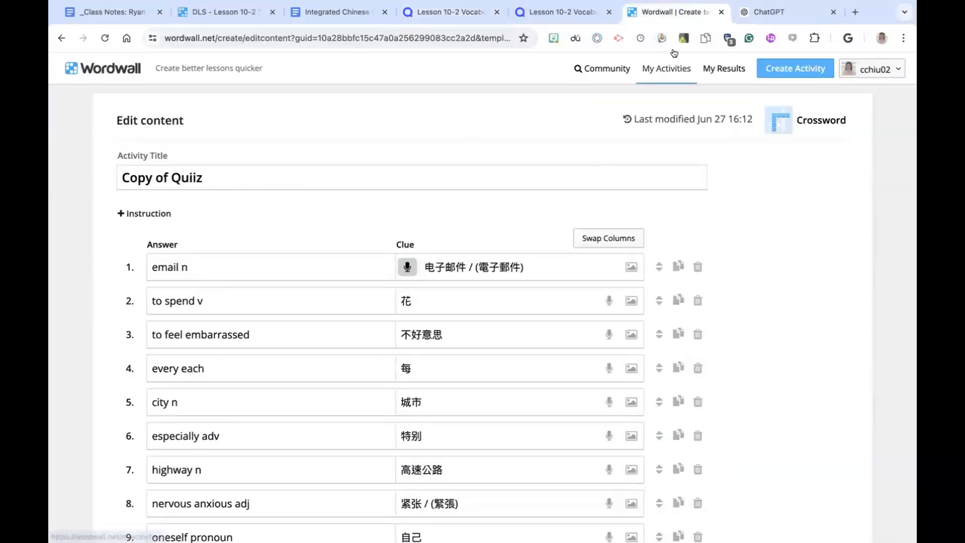
click(719, 11)
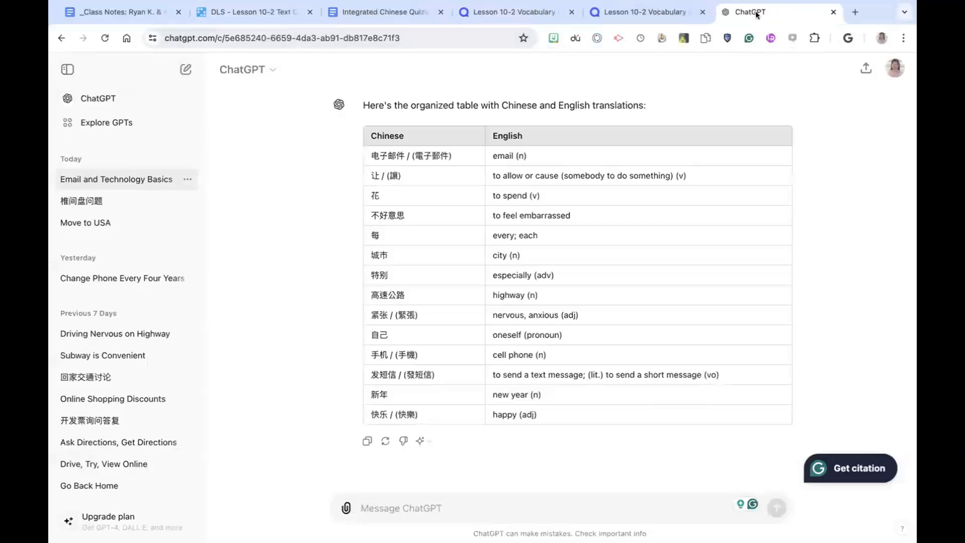
click(855, 13)
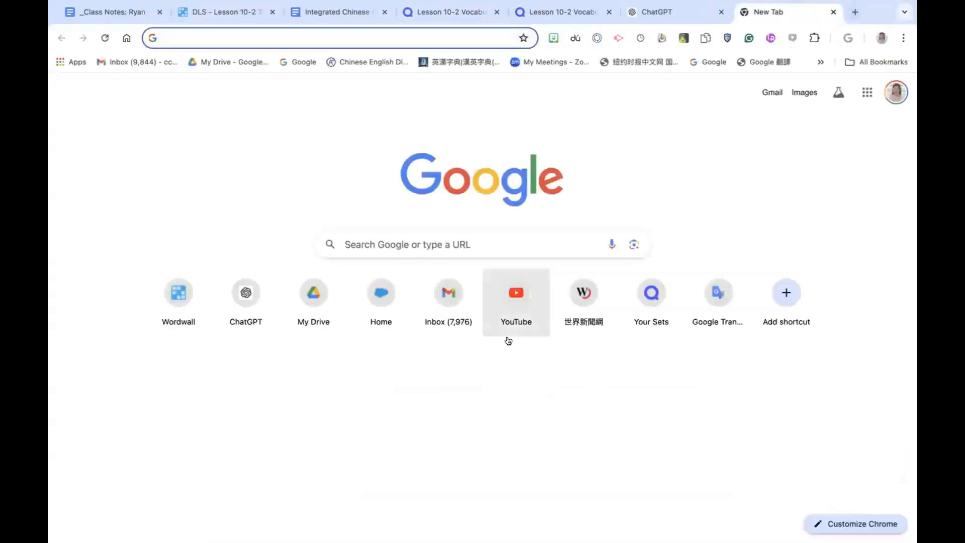
click(177, 297)
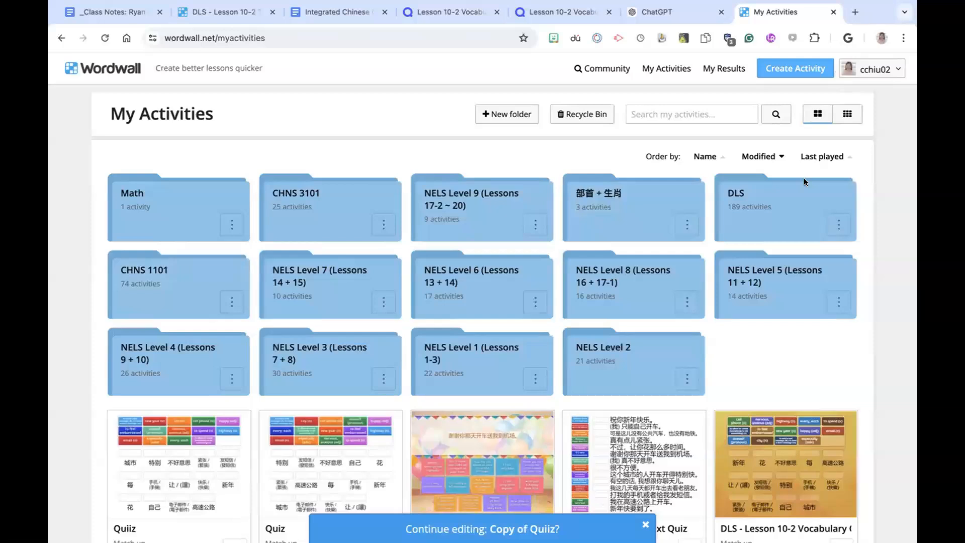
click(783, 68)
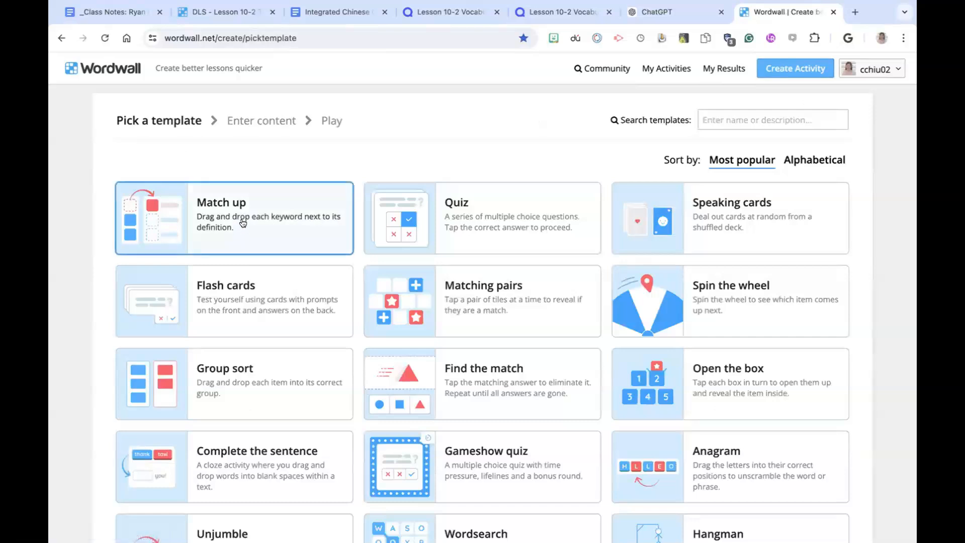
click(242, 223)
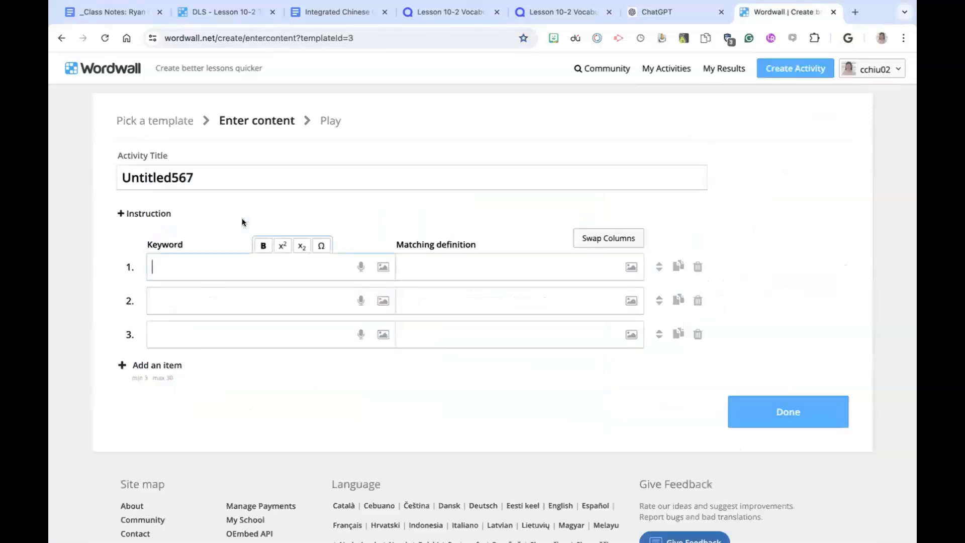
- Set the new activity's title to "Quiz"
click(217, 173)
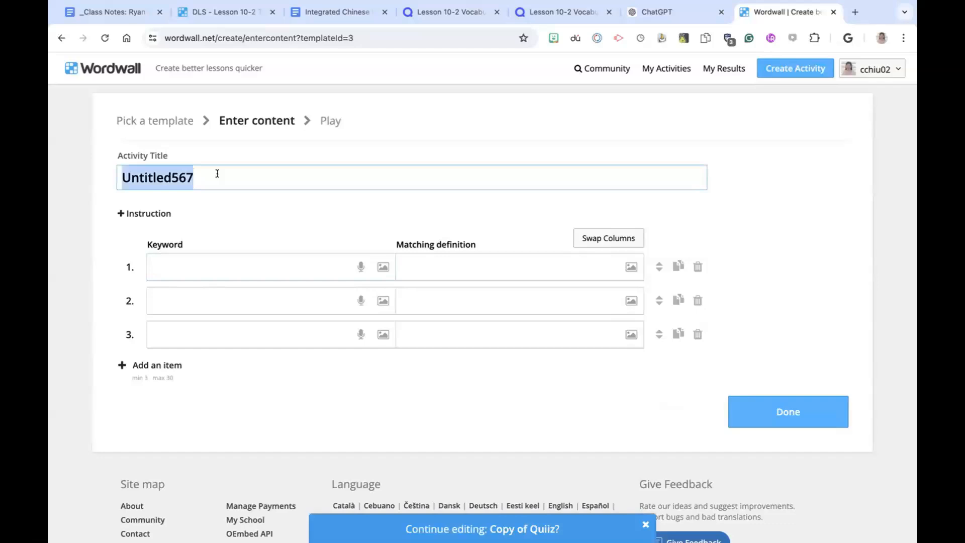
text(Qi)
key(BackSpace)
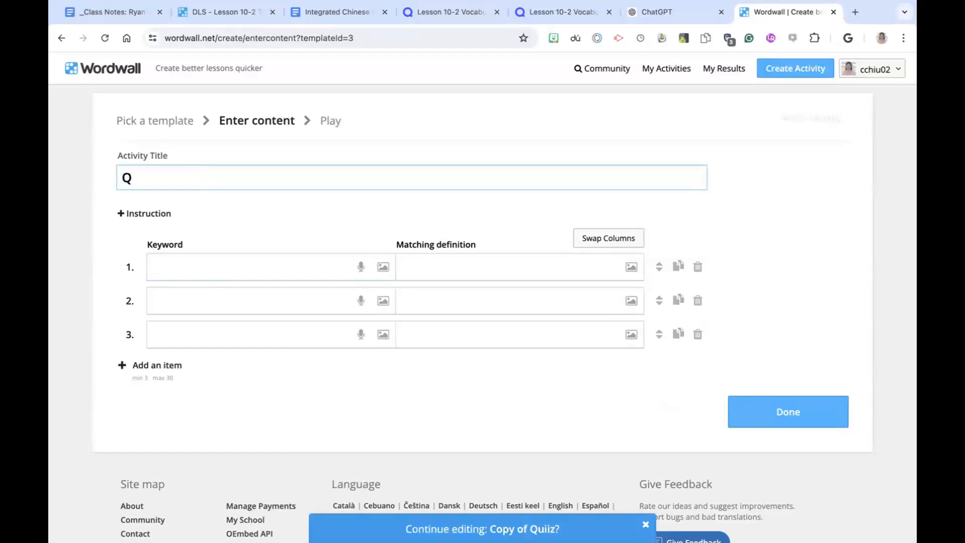
text(uiz)
- Paste the copied Lesson 10-2 vocabulary pairs into the keyword and matching definition rows, starting at the first keyword
click(178, 261)
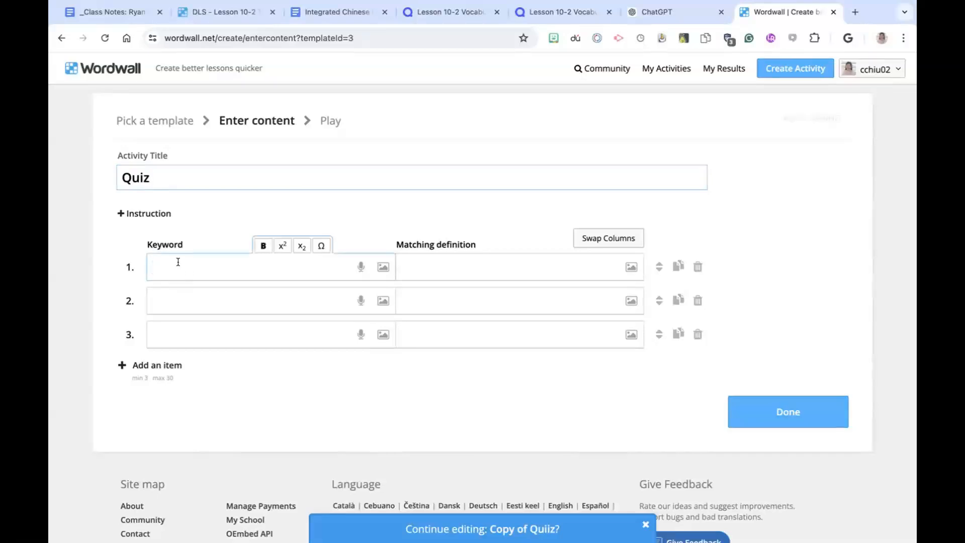
key(ctrl+v)
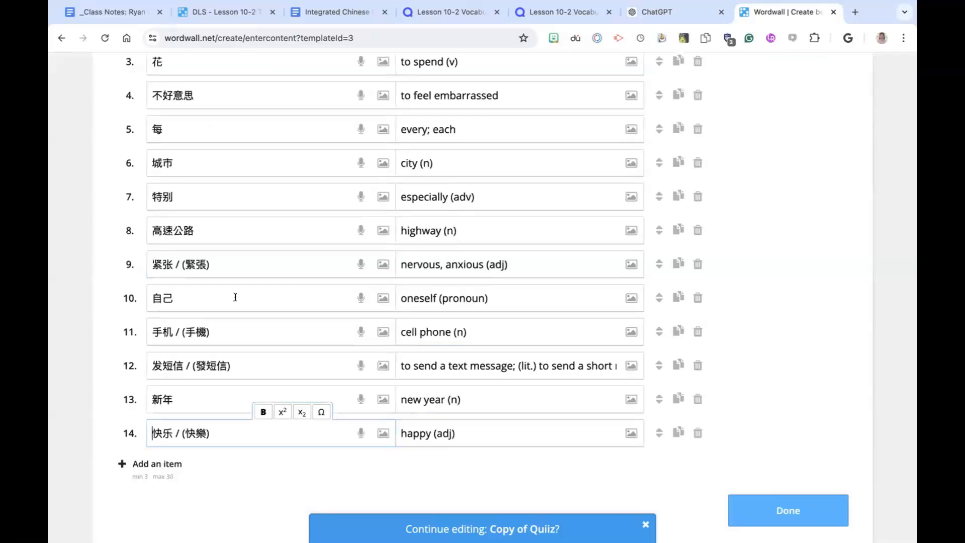
scroll(234, 296, up, 5)
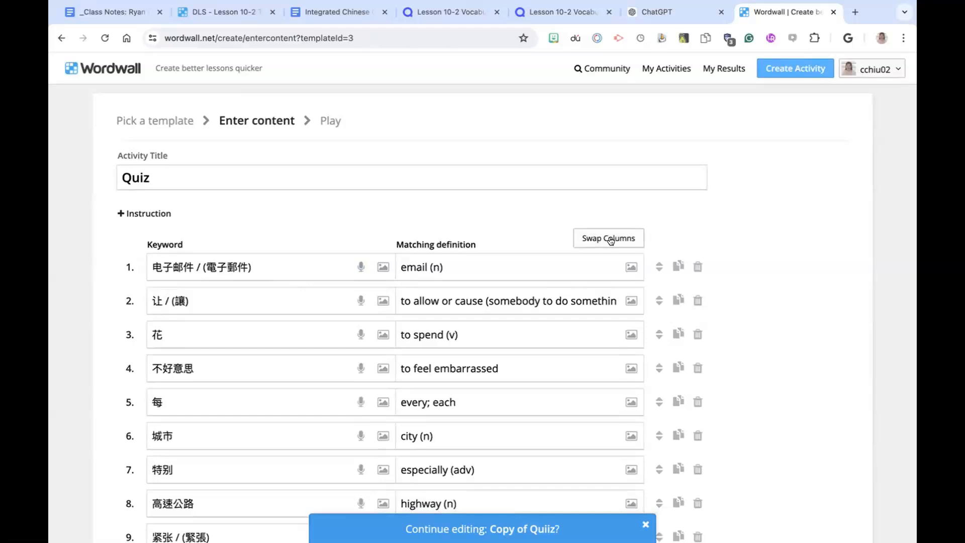
- Swap the columns so the English terms become keywords and the Chinese terms definitions, and finish creating the activity
click(610, 239)
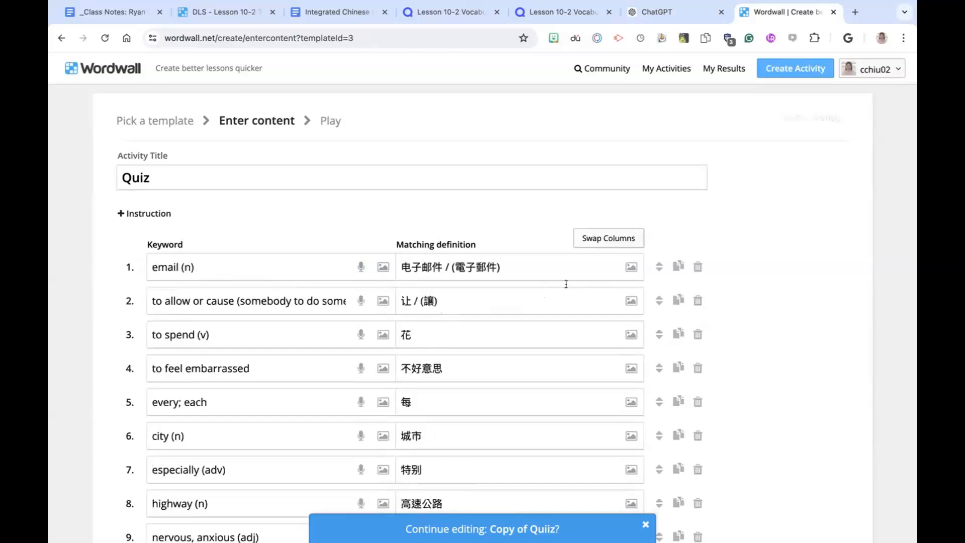
scroll(481, 352, down, 8)
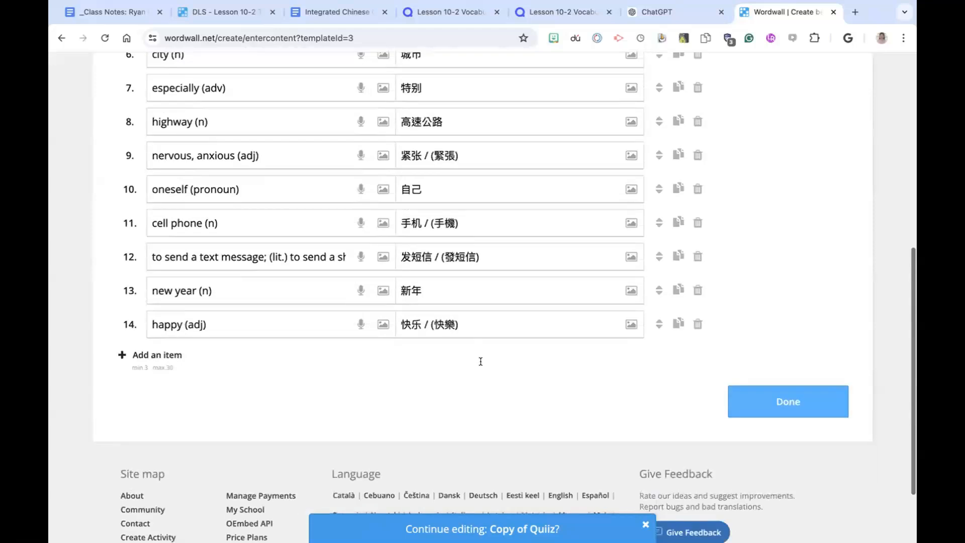
scroll(481, 361, down, 2)
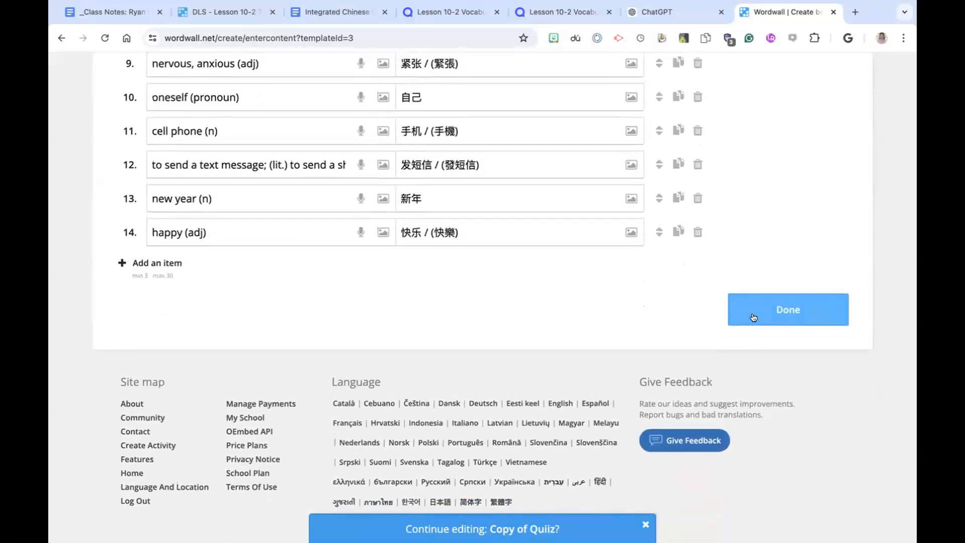
click(754, 317)
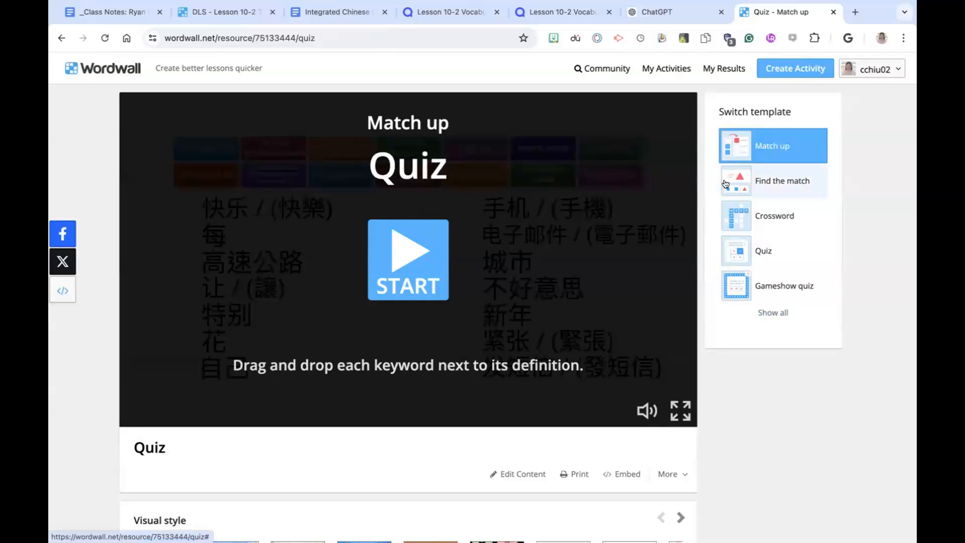
- Switch the activity to the Quiz template, start the game, and look over the visual styles below it
click(741, 250)
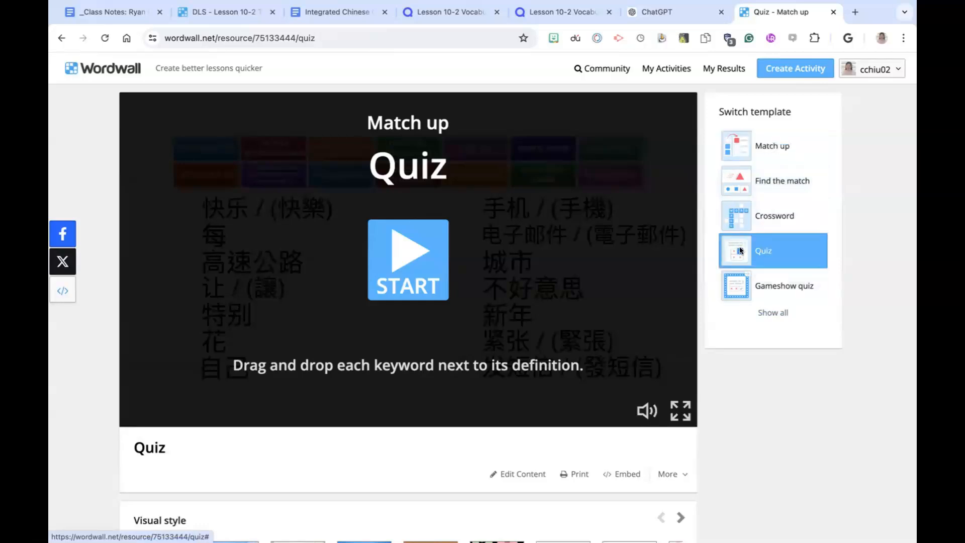
click(403, 253)
scroll(402, 252, down, 3)
scroll(402, 253, up, 2)
scroll(452, 306, down, 3)
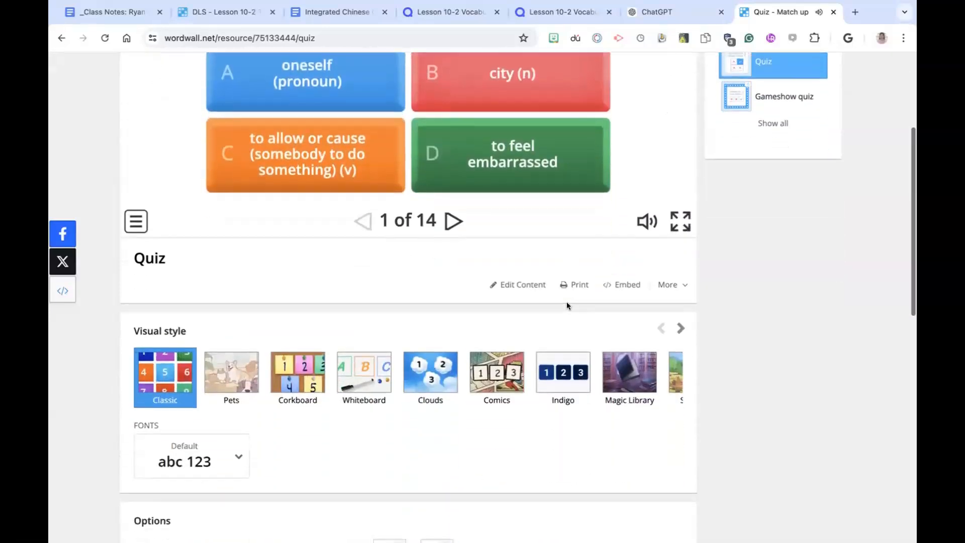
- Apply the Pets visual style to the quiz and start the game in that style
click(235, 372)
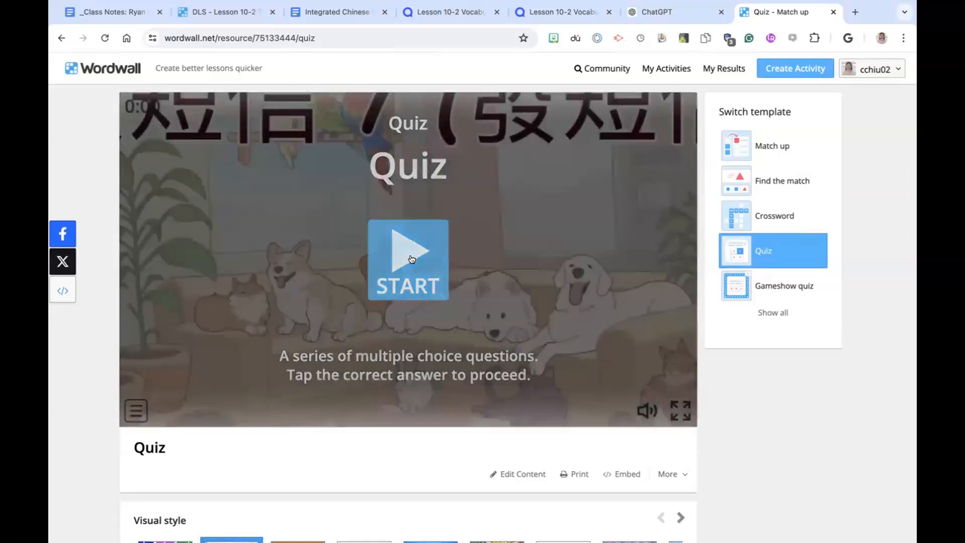
click(444, 298)
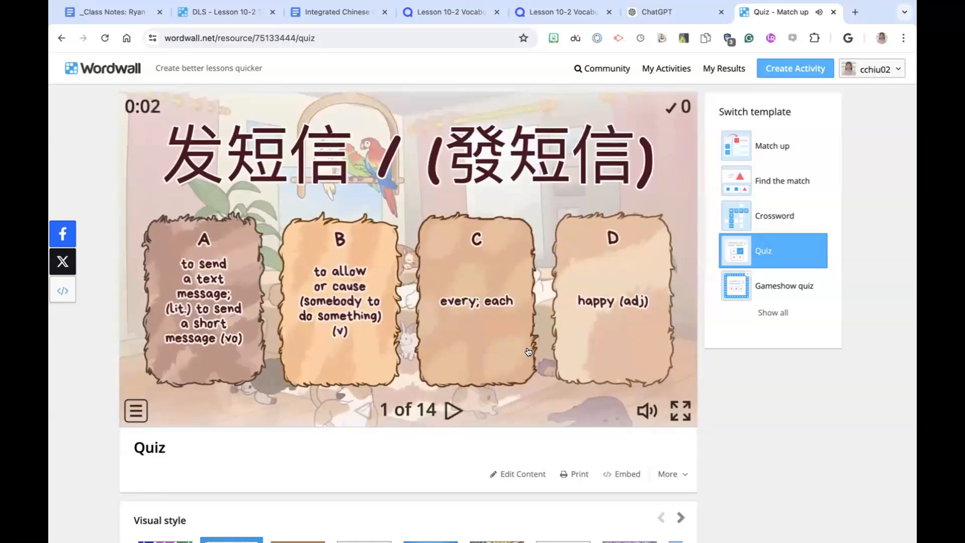
- Browse the remaining visual styles for the quiz through to the end of the list
scroll(557, 311, down, 4)
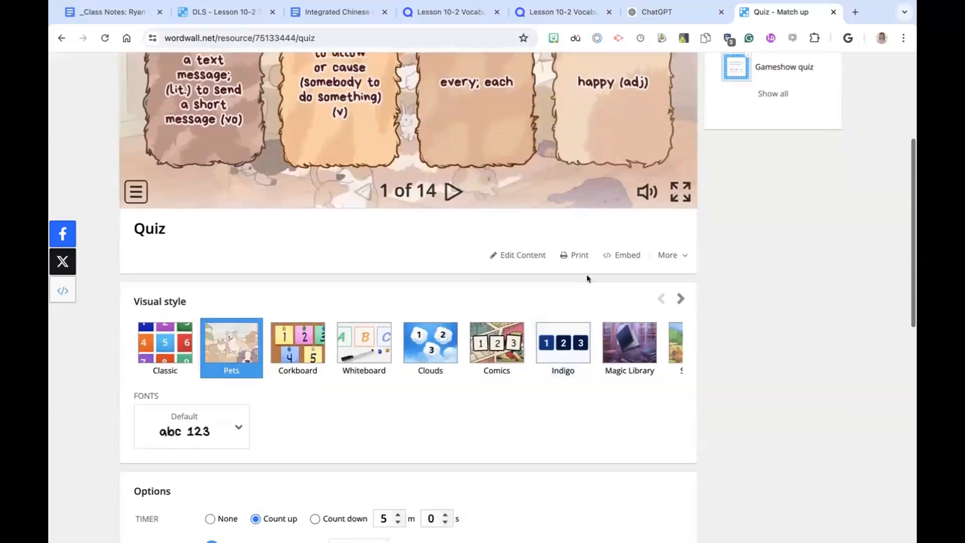
click(680, 299)
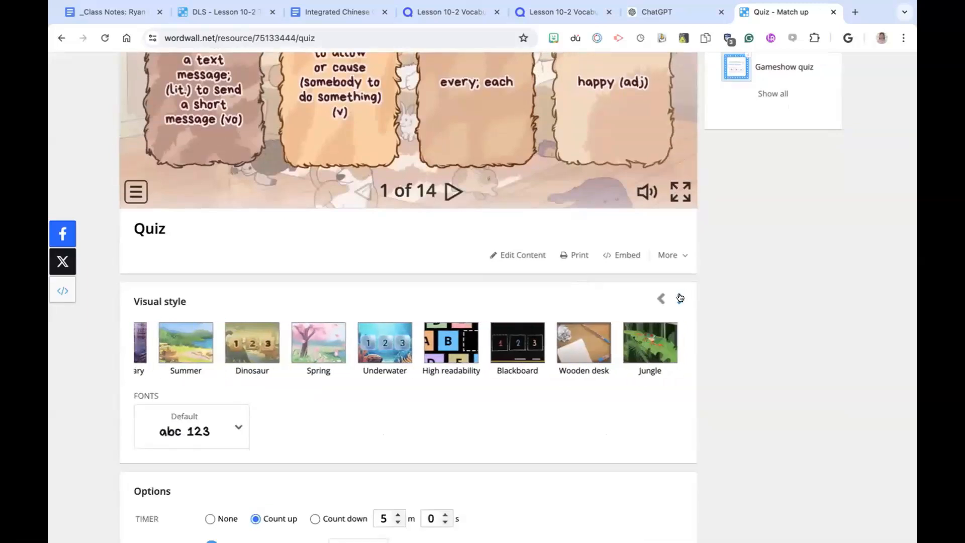
click(681, 298)
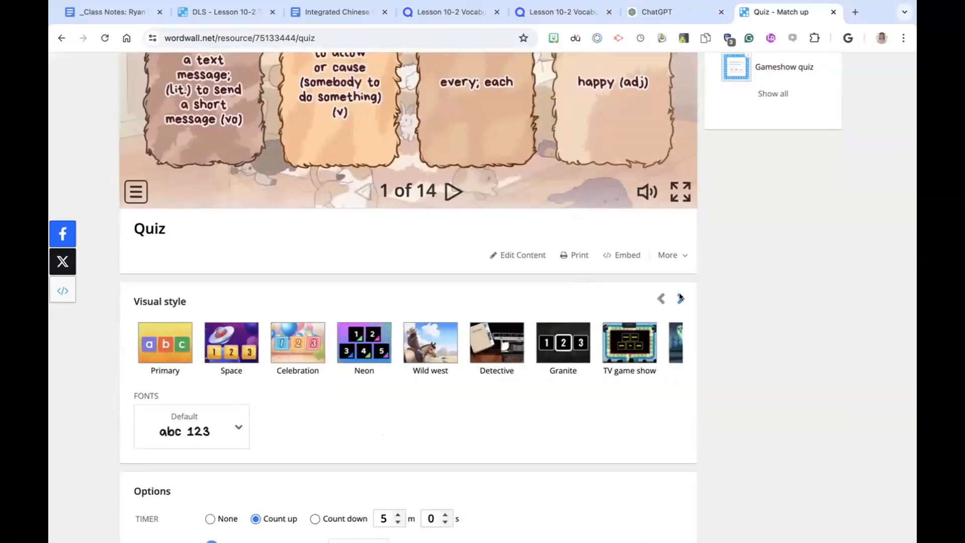
click(680, 298)
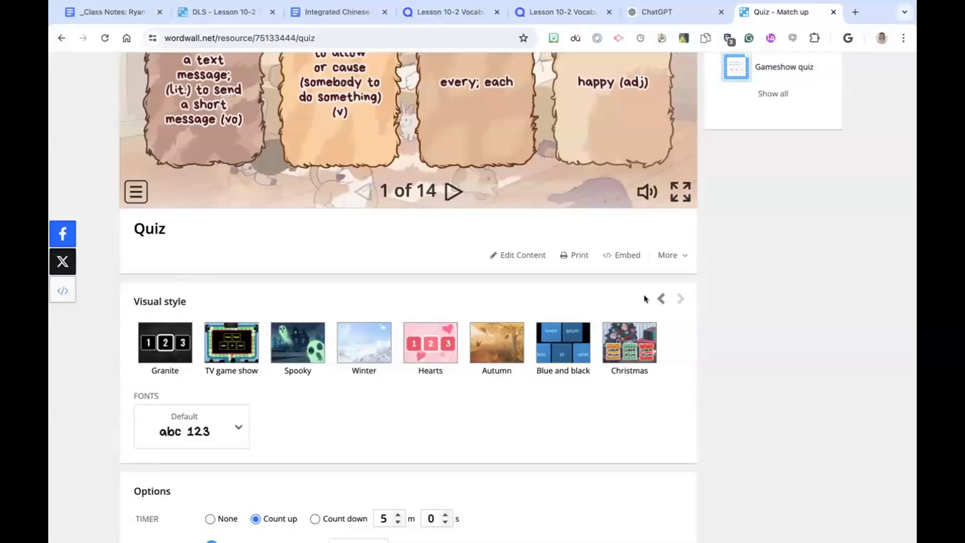
- Show all templates available for switching this activity, look through the full list, and close it
click(772, 93)
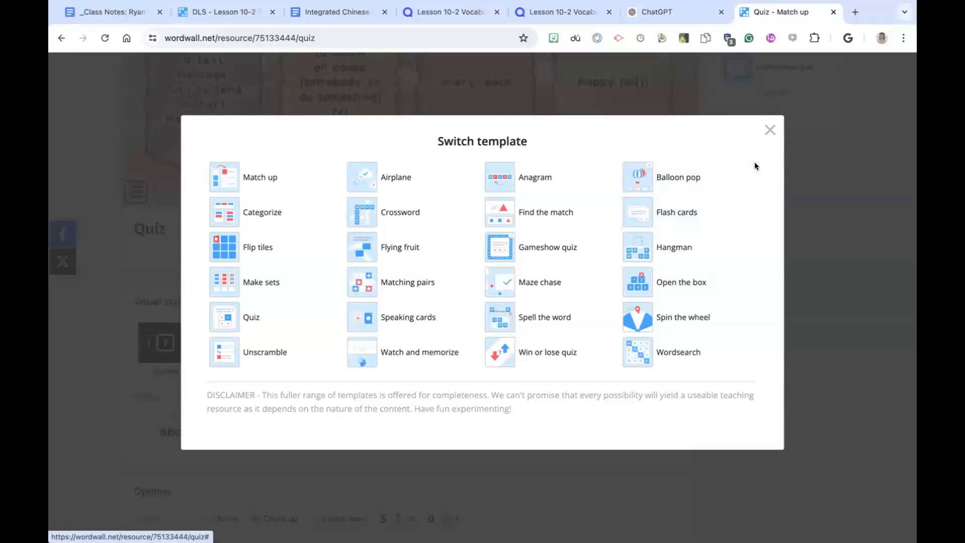
scroll(577, 186, up, 1)
scroll(576, 185, up, 5)
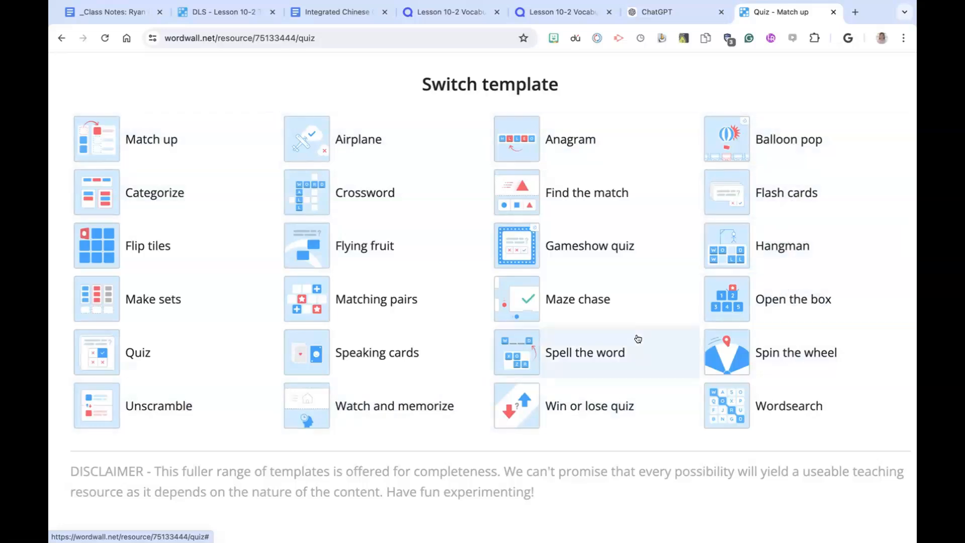
scroll(636, 338, down, 2)
scroll(637, 339, down, 5)
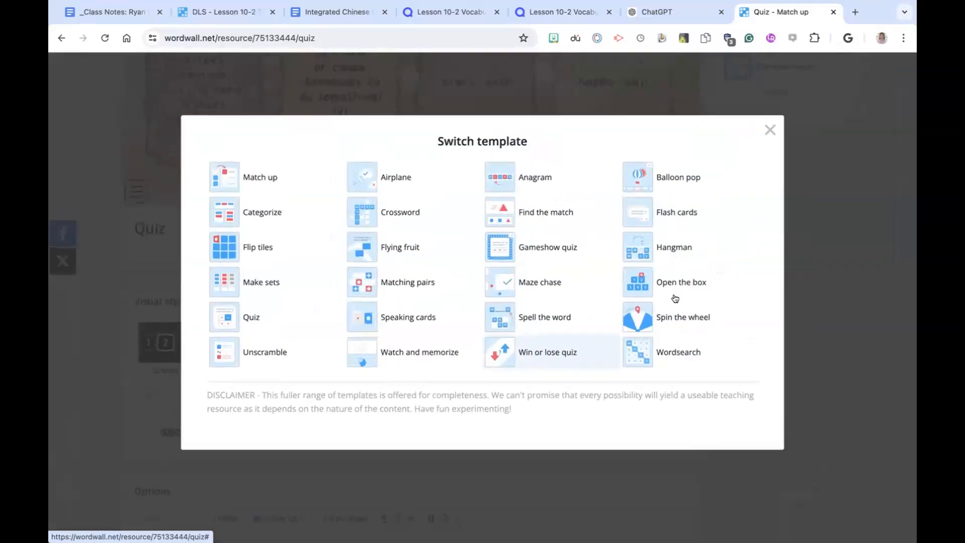
click(769, 127)
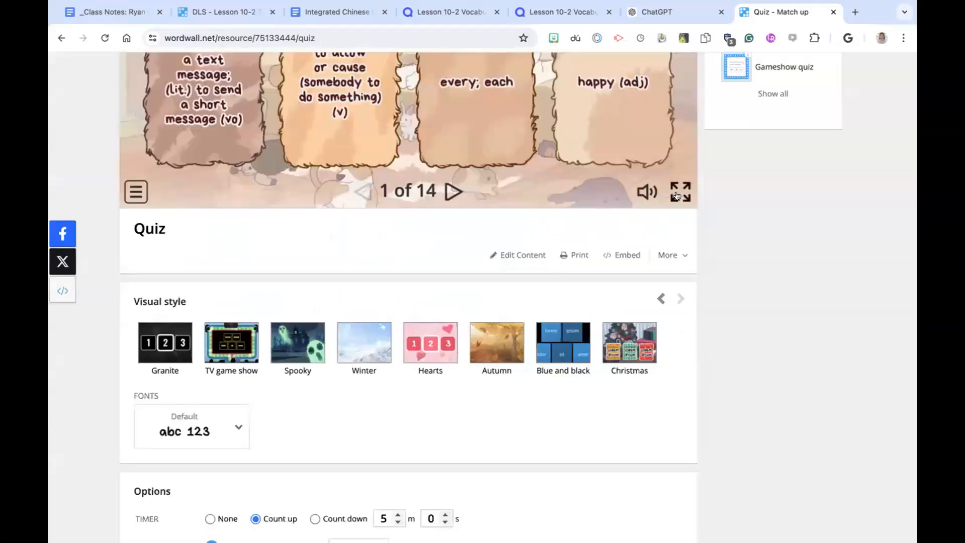
- Go to My Activities and look over the folders and the saved activities beneath them
scroll(678, 196, up, 4)
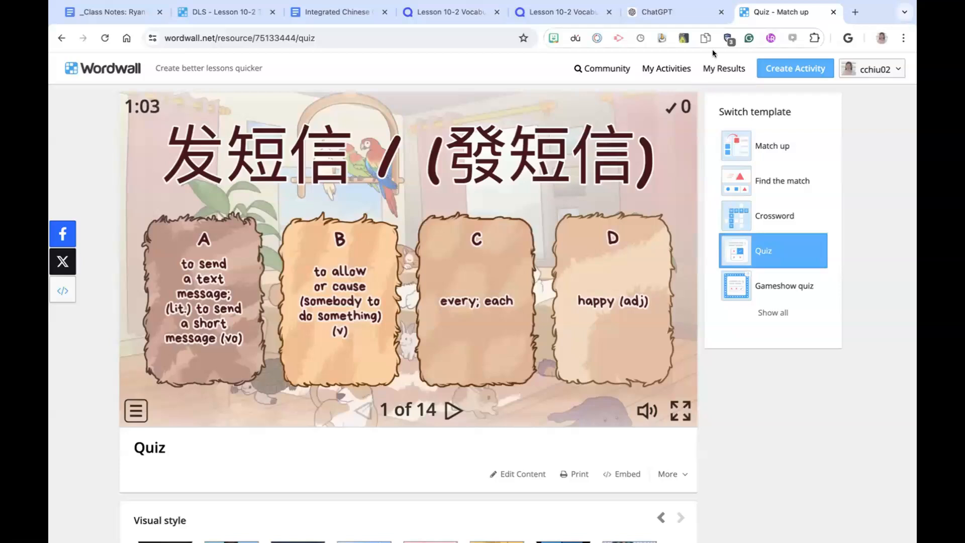
click(665, 68)
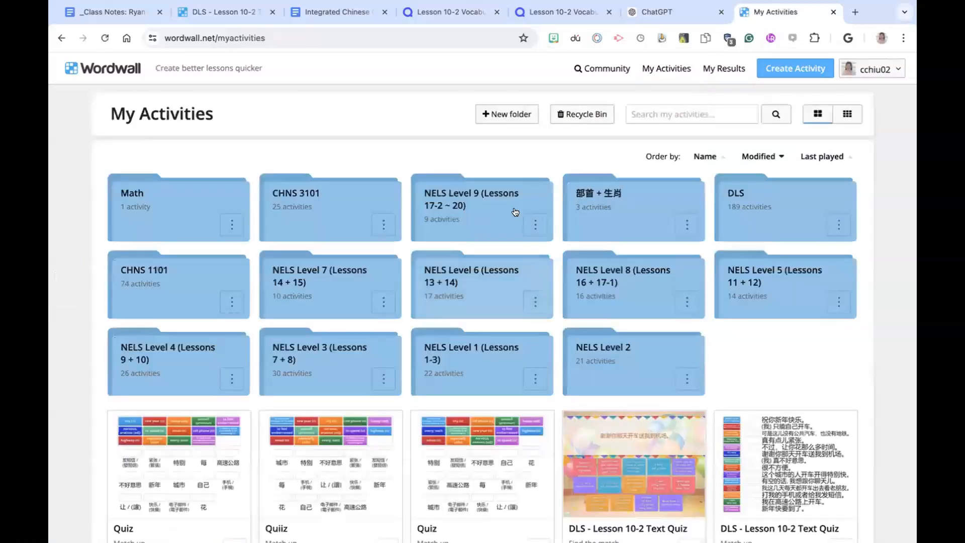
scroll(513, 209, down, 7)
scroll(480, 275, down, 1)
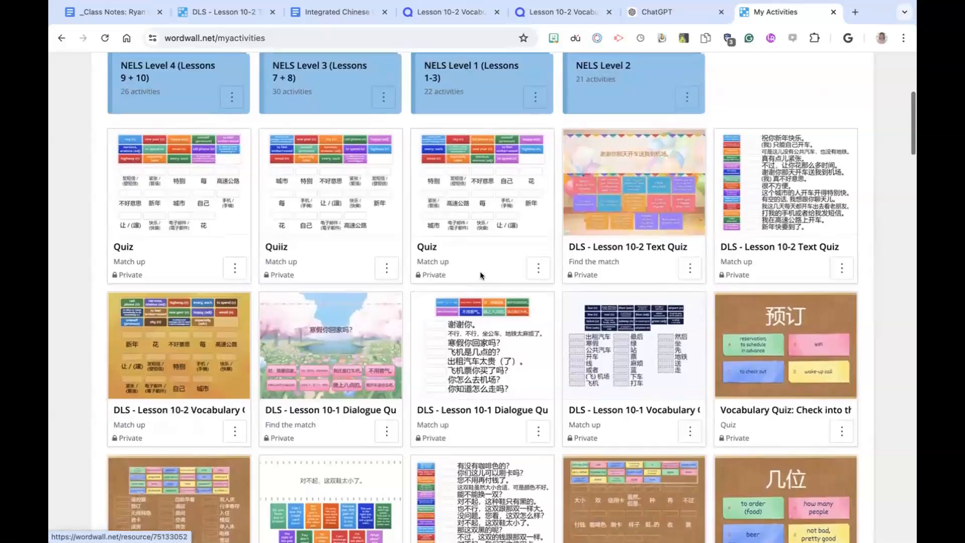
scroll(481, 275, up, 5)
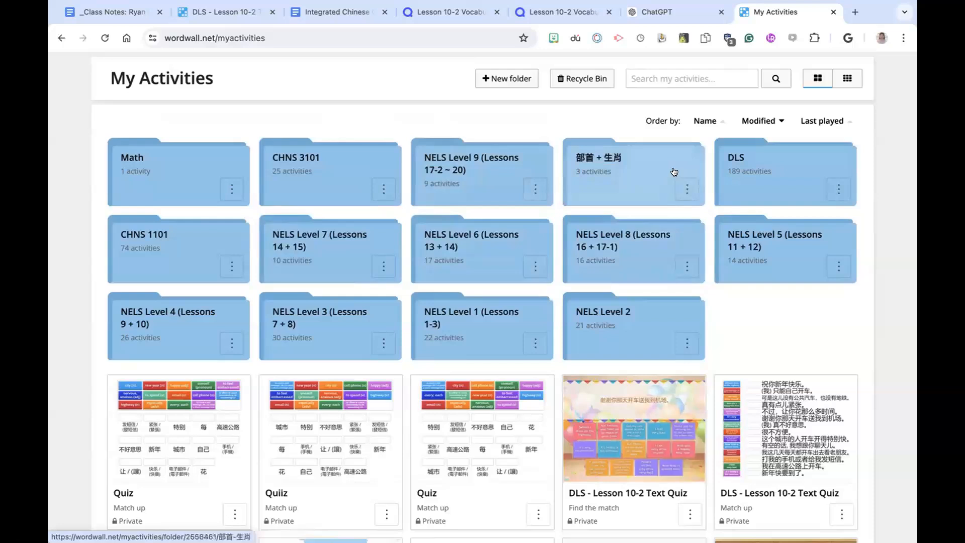
click(899, 93)
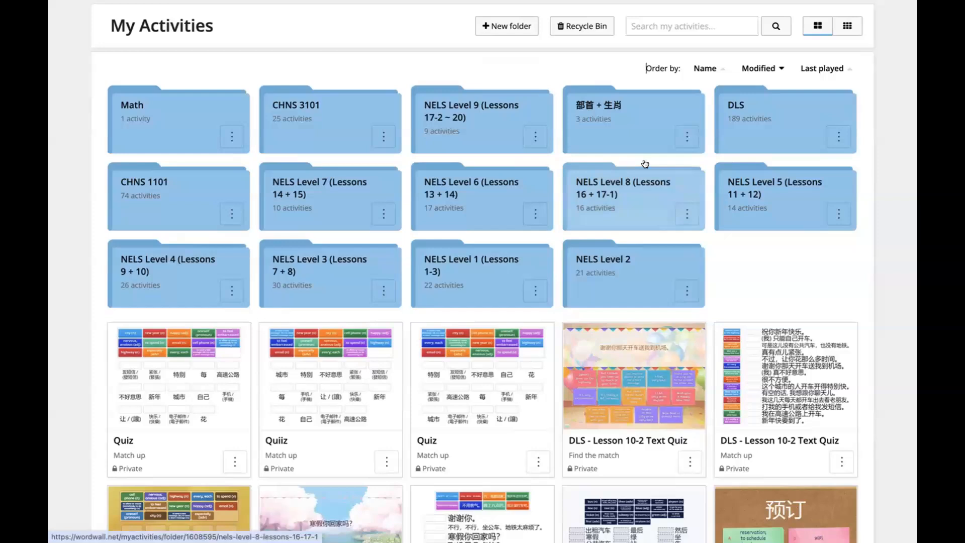
scroll(639, 163, up, 1)
scroll(640, 165, down, 1)
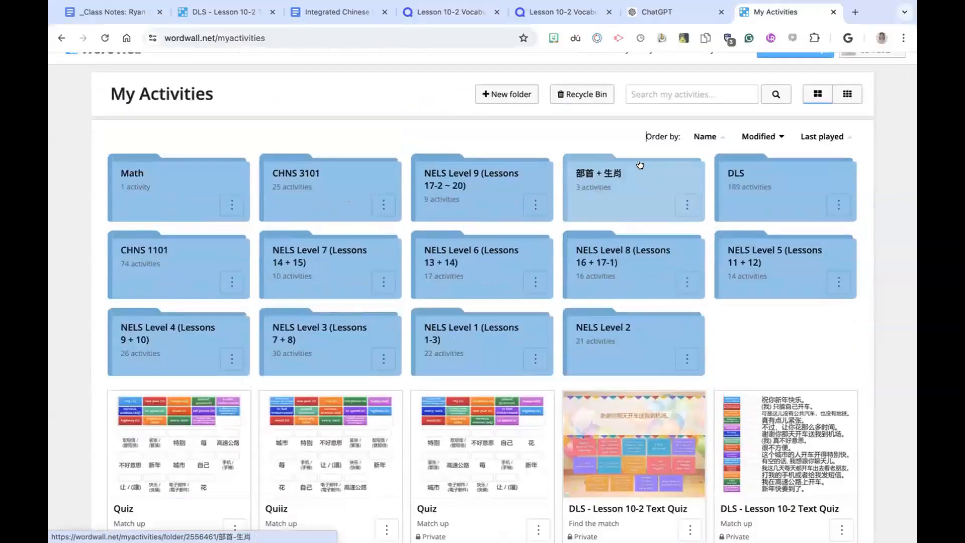
- Switch to ChatGPT and copy all Chinese and English vocabulary rows of the organized table, without the header
click(664, 13)
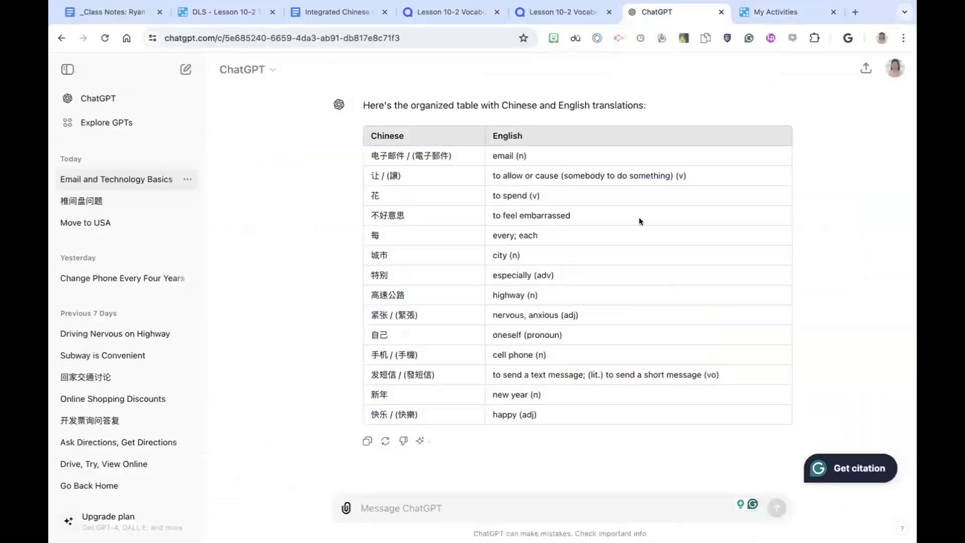
scroll(638, 217, up, 5)
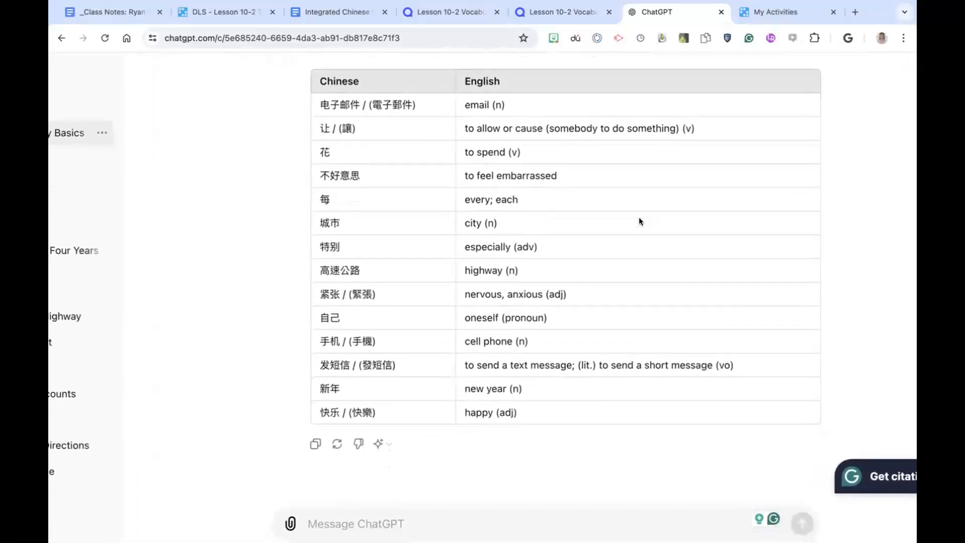
scroll(639, 218, right, 3)
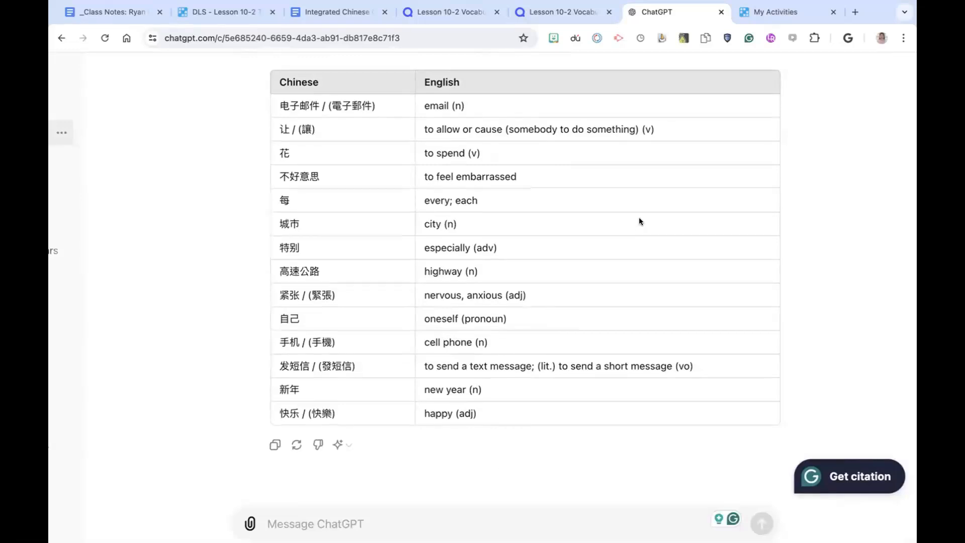
scroll(639, 218, up, 1)
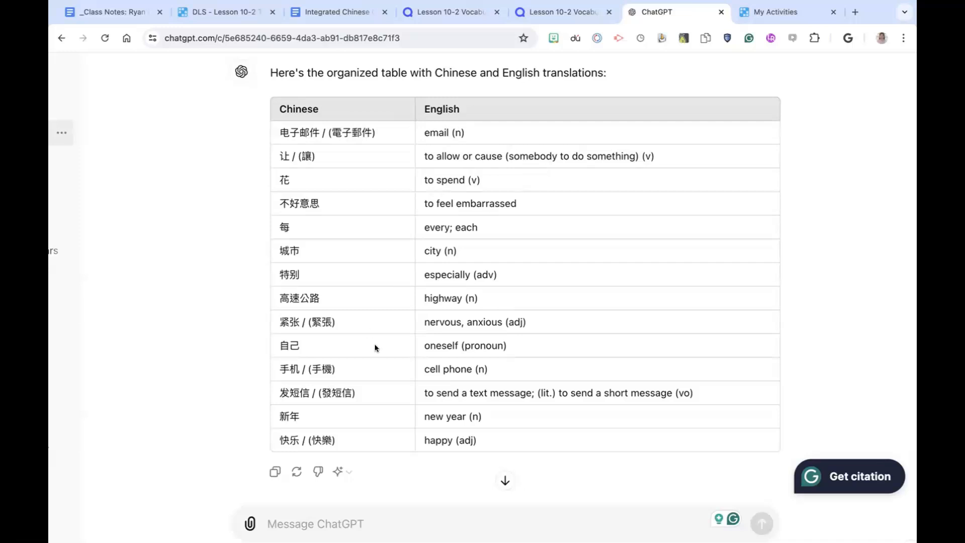
drag(270, 128, 525, 436)
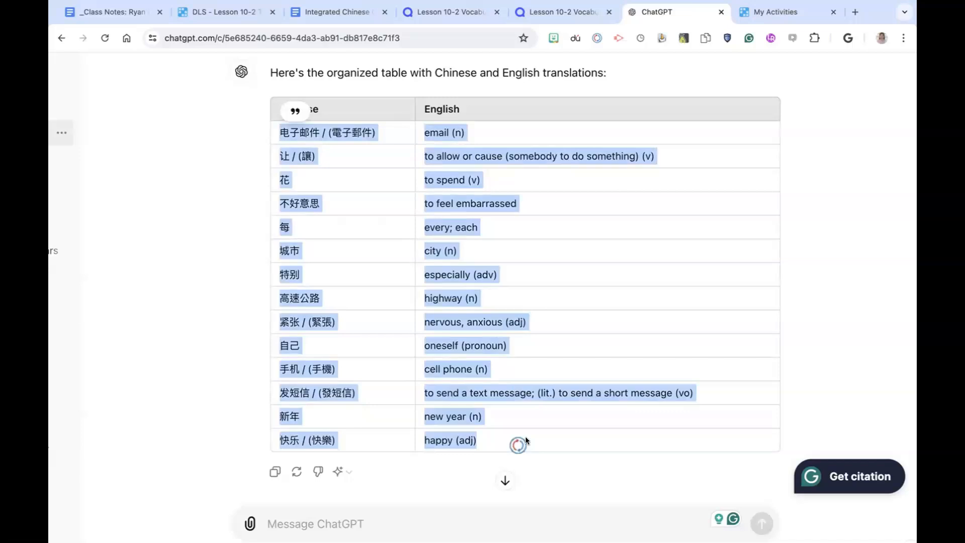
- Return to Wordwall, create a new Match up activity, and paste the copied vocabulary rows starting at the first keyword
click(772, 13)
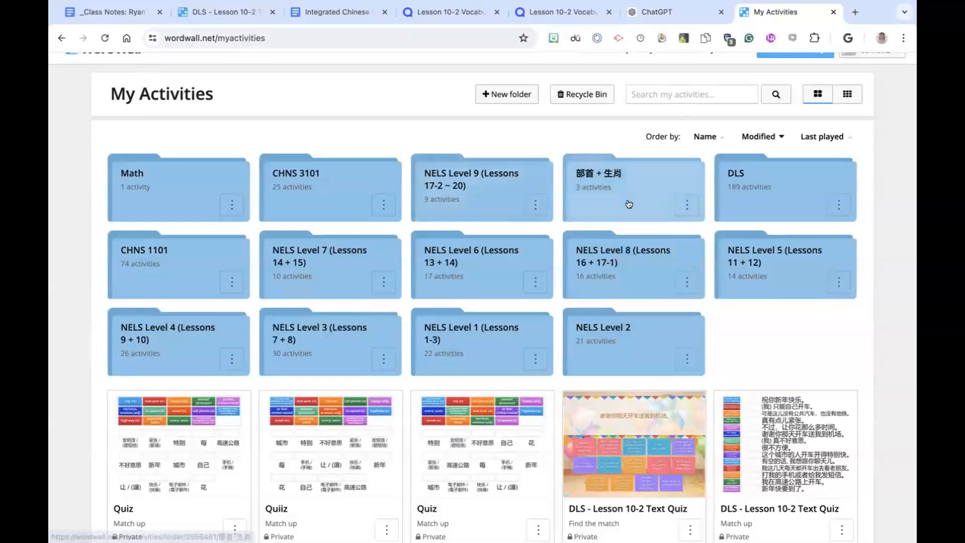
scroll(628, 203, up, 2)
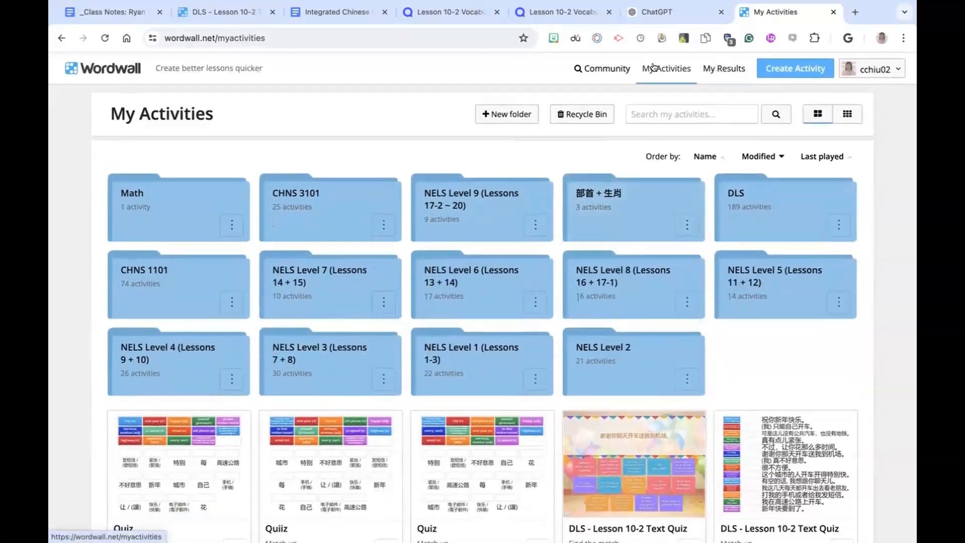
click(794, 68)
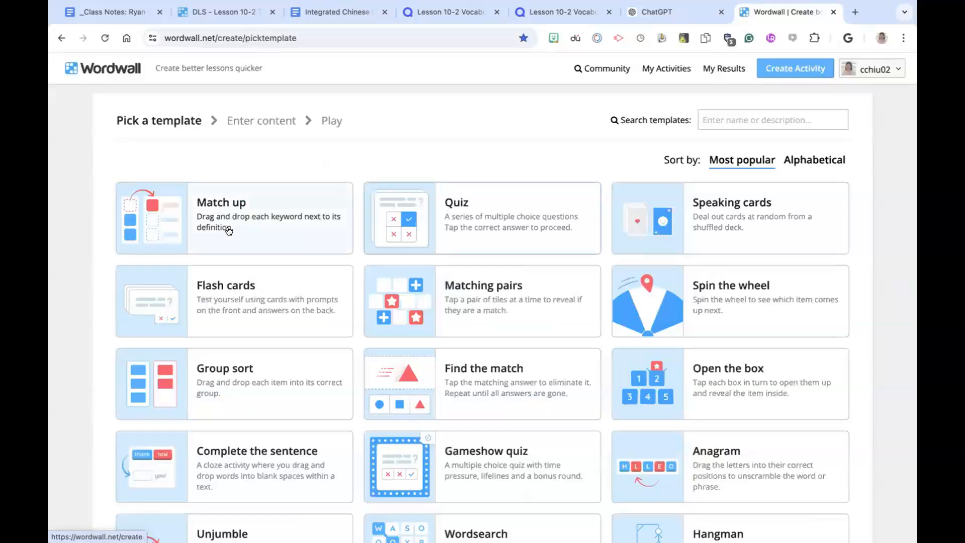
click(200, 228)
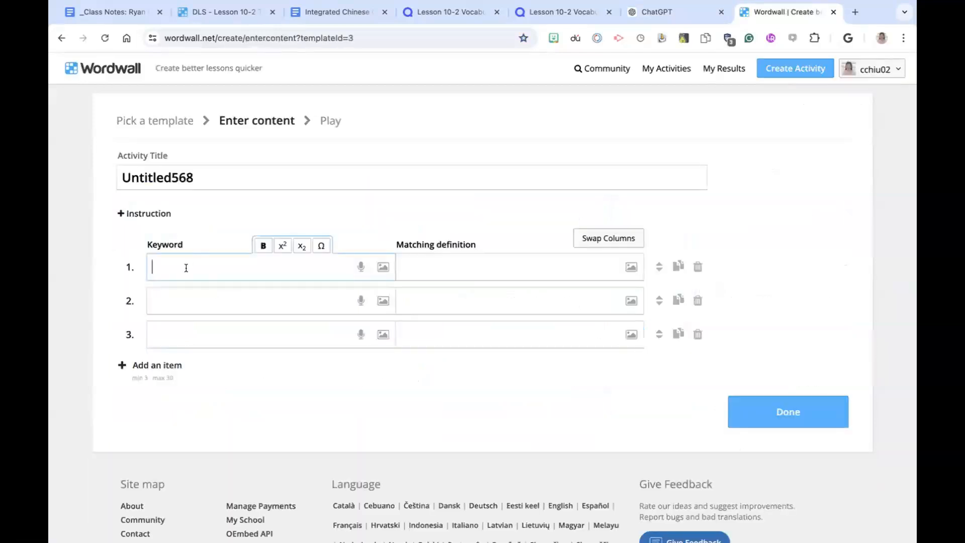
key(ctrl+v)
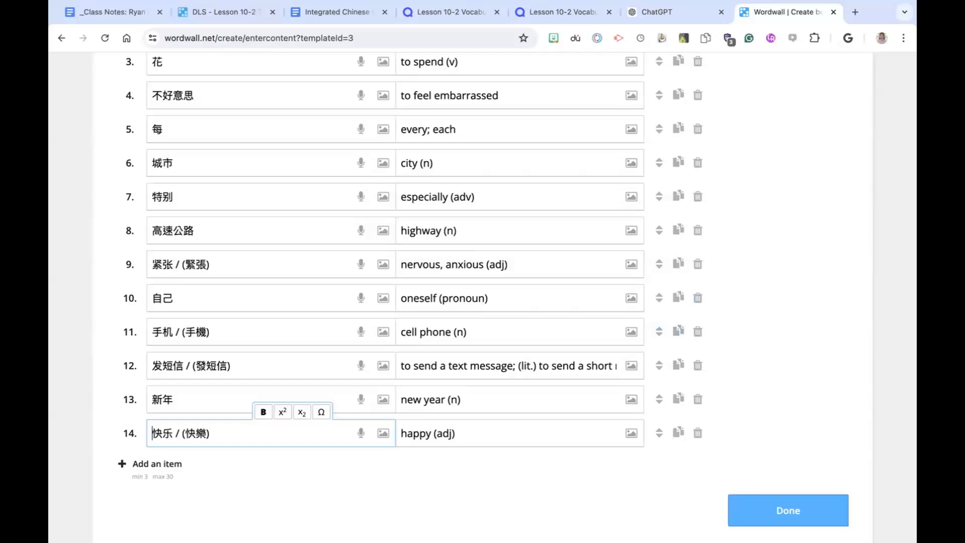
- Switch back to ChatGPT and review the pasted vocabulary prompt and the Chinese and English table made from it
click(654, 12)
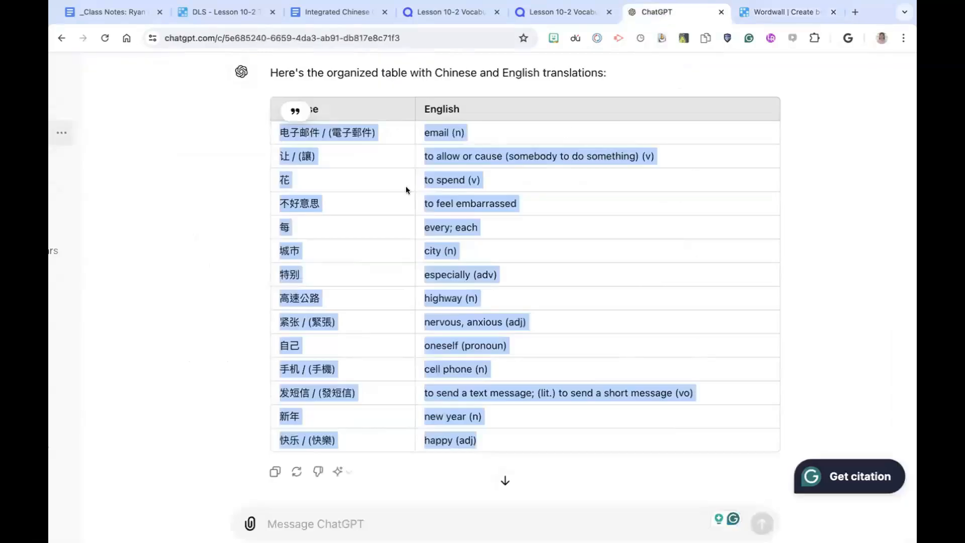
click(161, 305)
scroll(165, 332, up, 2)
scroll(166, 334, up, 1)
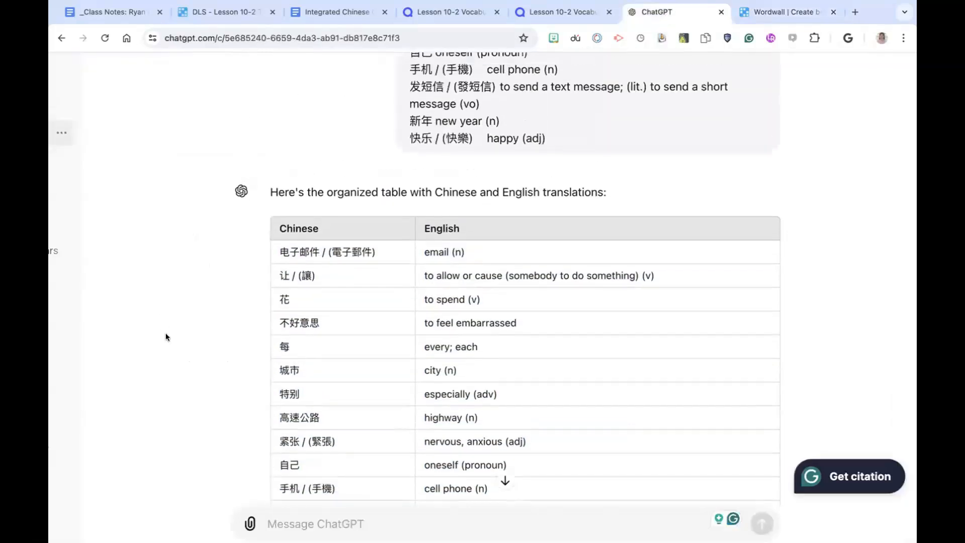
scroll(166, 334, down, 2)
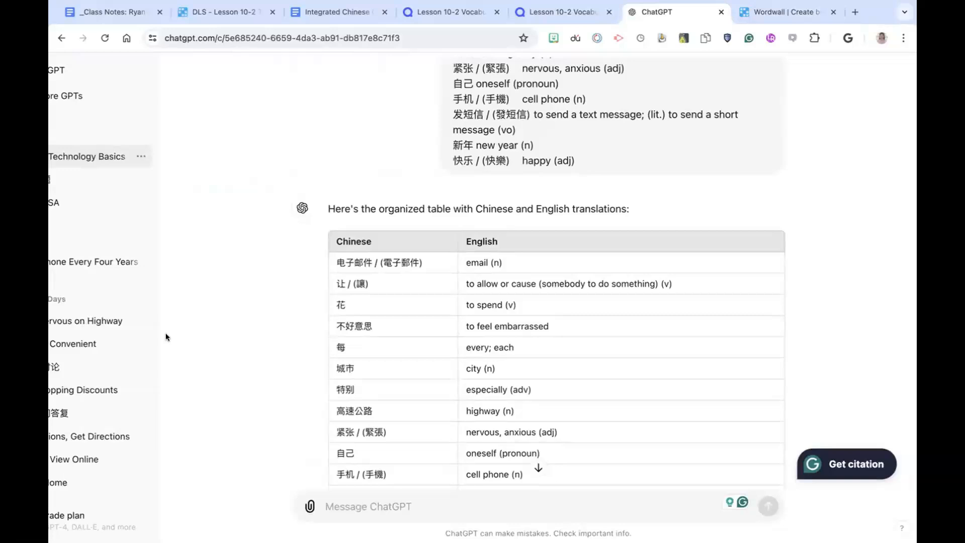
scroll(407, 326, down, 1)
scroll(407, 326, down, 2)
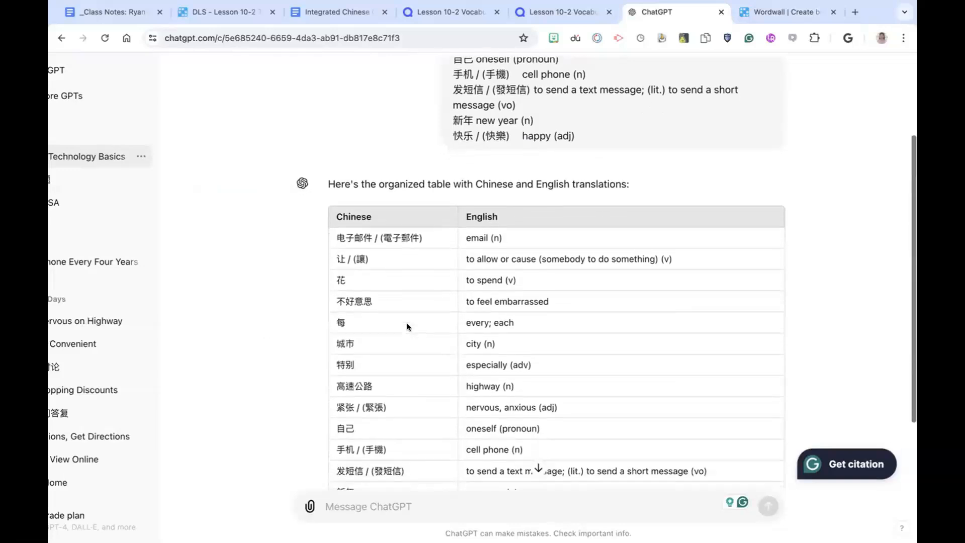
scroll(407, 327, up, 3)
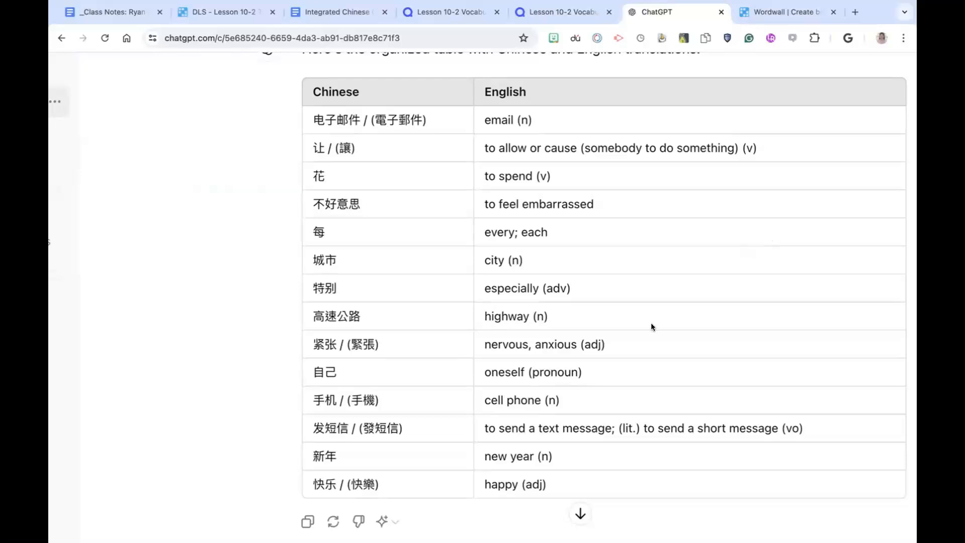
scroll(651, 325, right, 2)
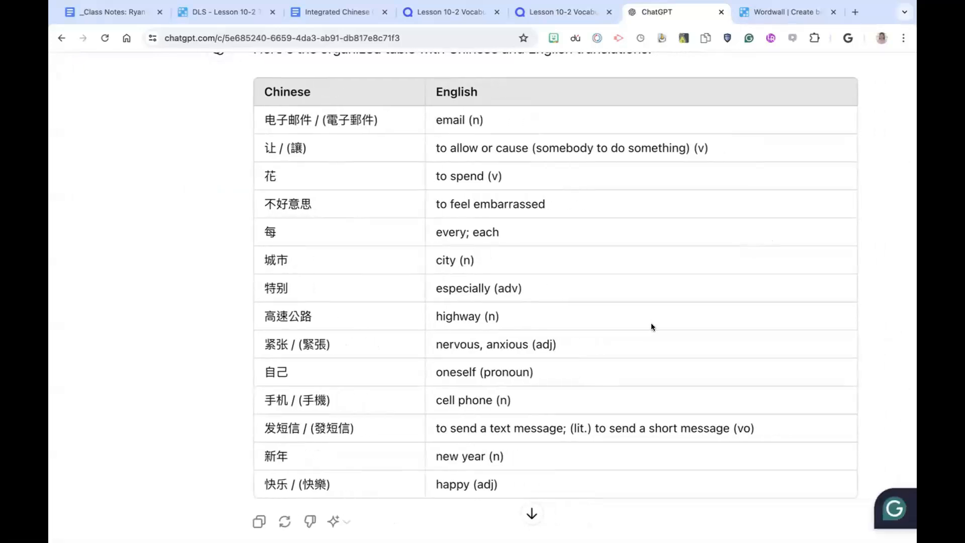